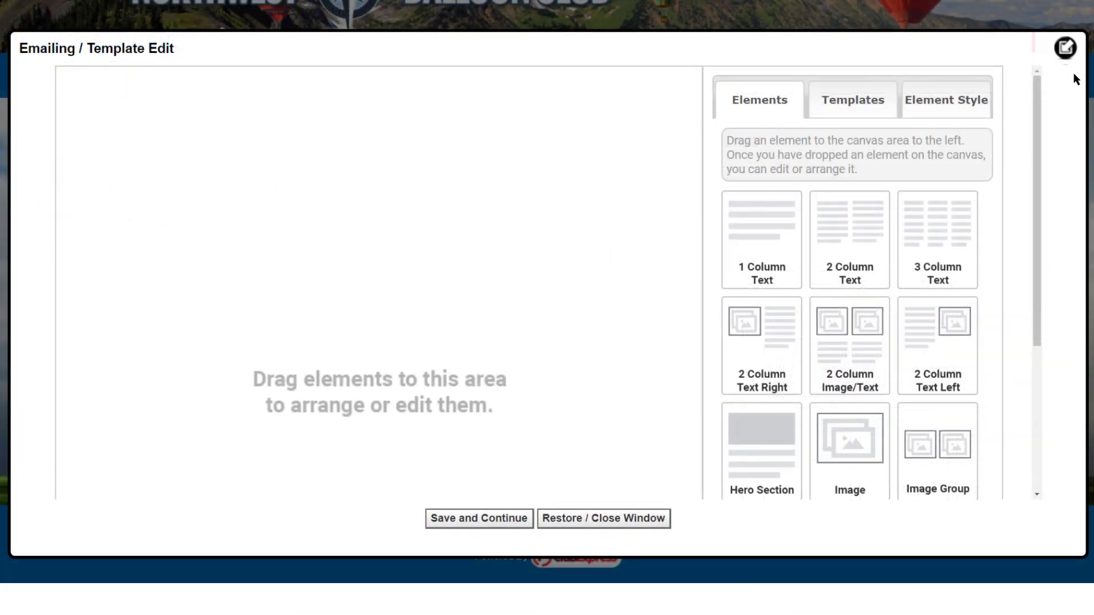
# Restore the maximized template editor to its normal size and look over the emailing page's save, test and delivery options
pyautogui.click(1065, 49)
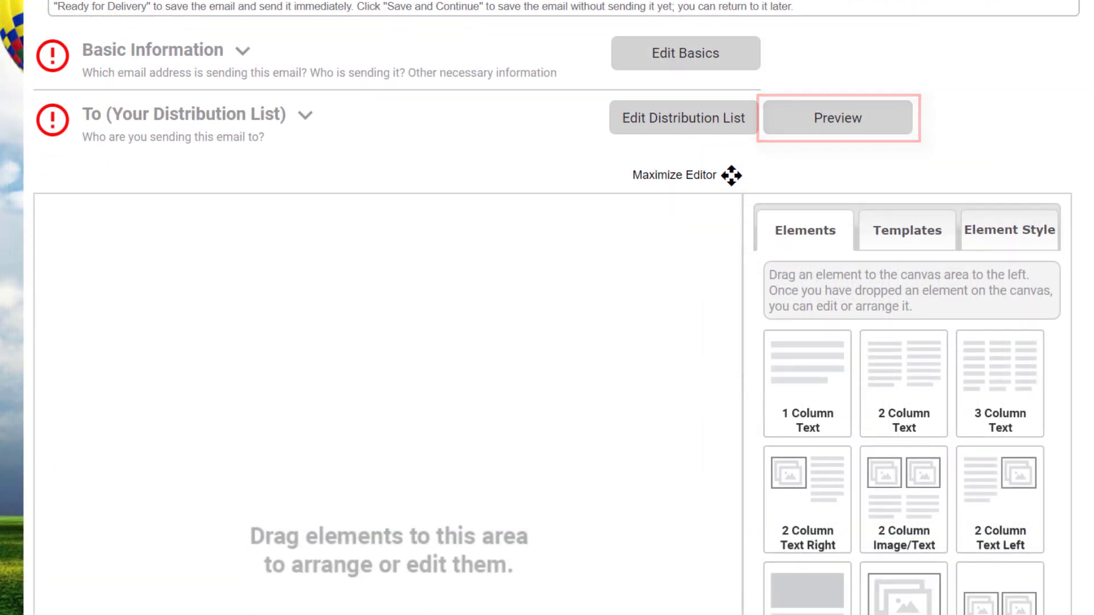
pyautogui.scroll(-2, 547, 342)
pyautogui.scroll(-6, 547, 307)
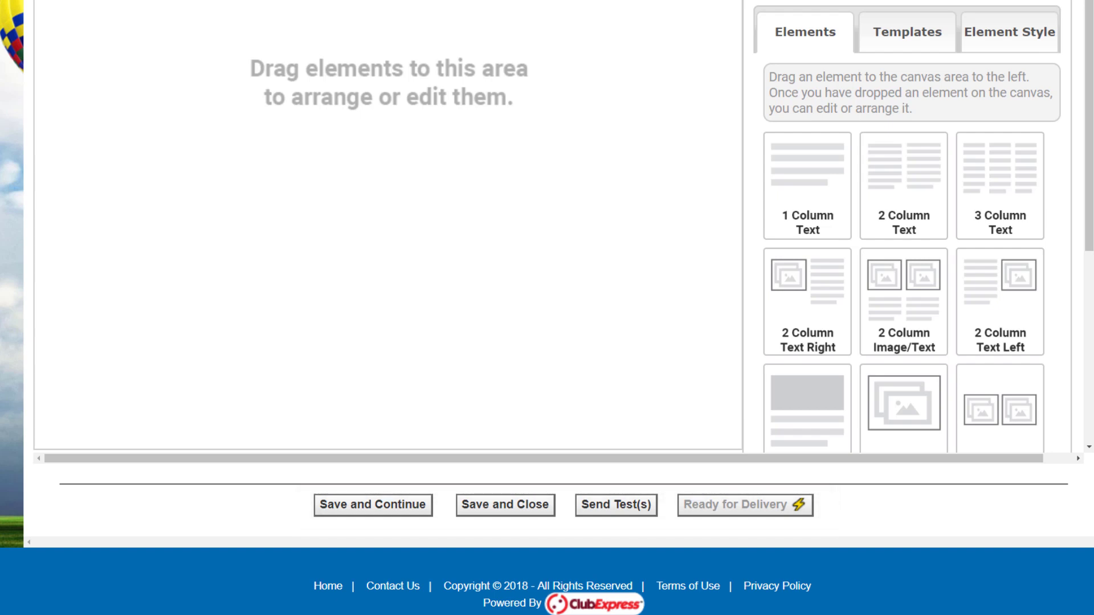
pyautogui.scroll(5, 547, 308)
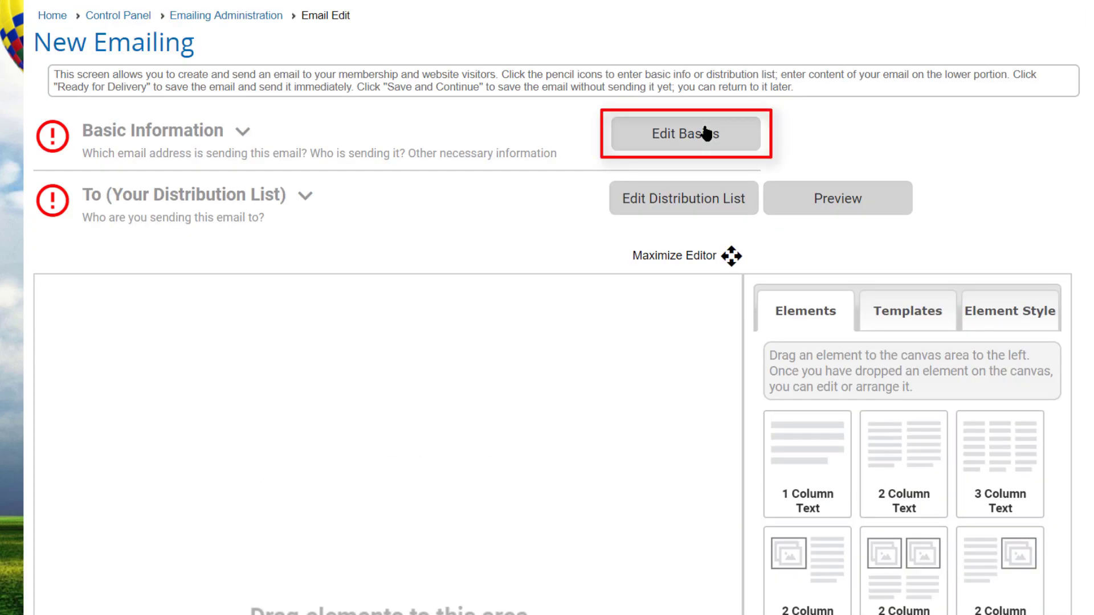
# Open the emailing's basic information for editing and set its category to Newsletter
pyautogui.click(707, 133)
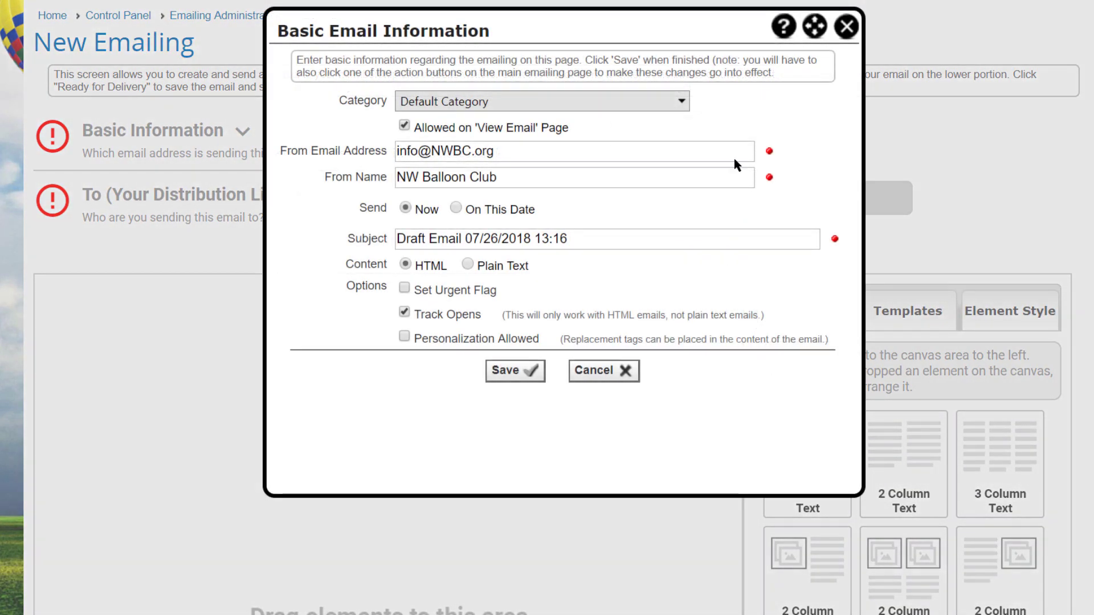
pyautogui.click(682, 102)
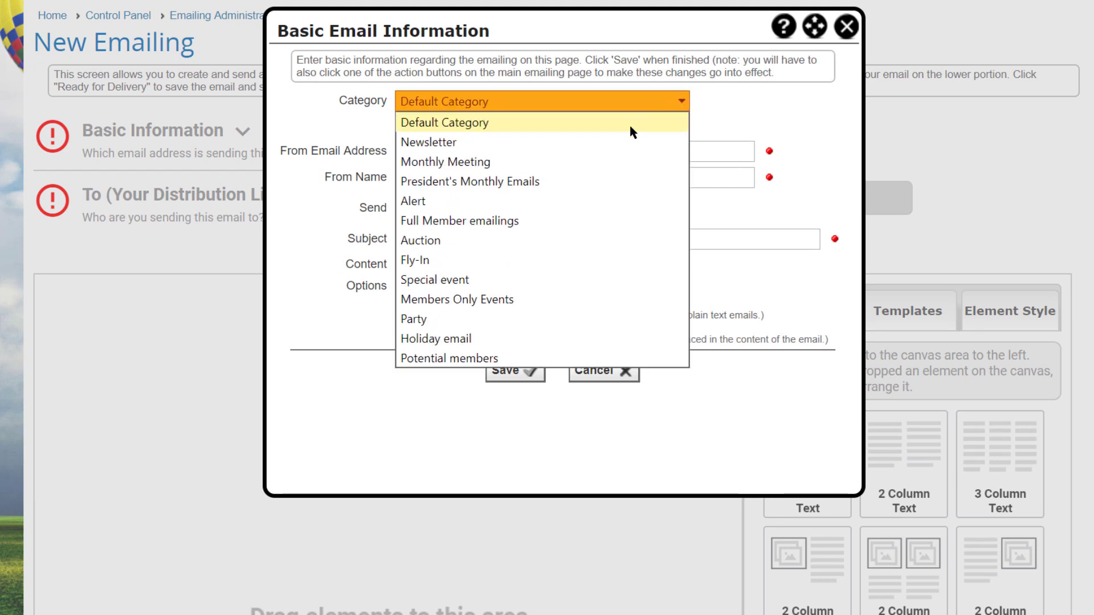
pyautogui.click(581, 149)
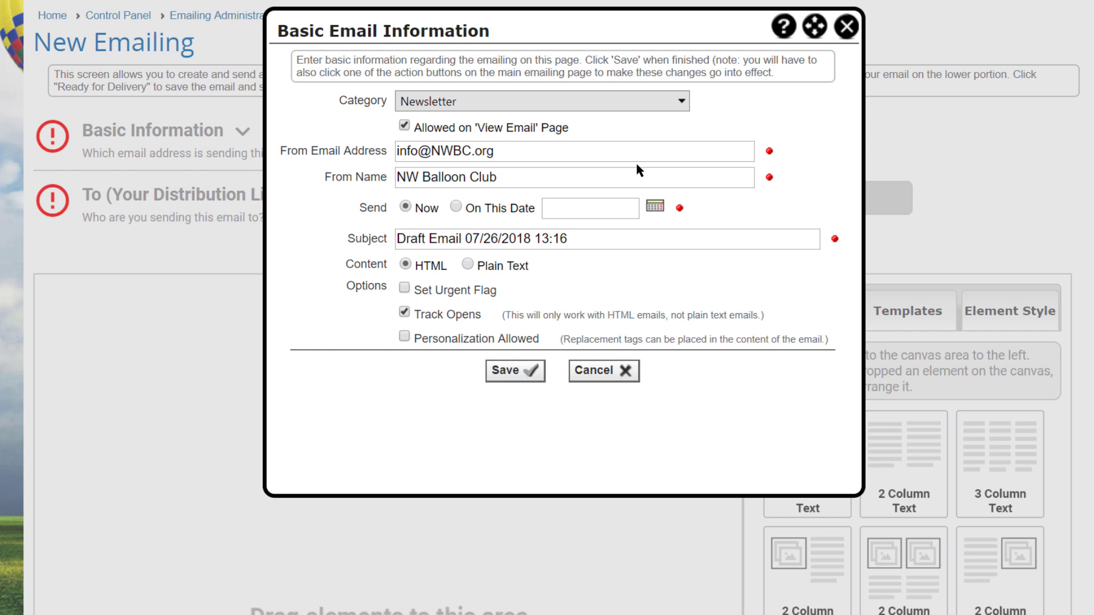
# Replace the email subject with "Meet the new Executive Board"
pyautogui.click(367, 245)
pyautogui.write('M')
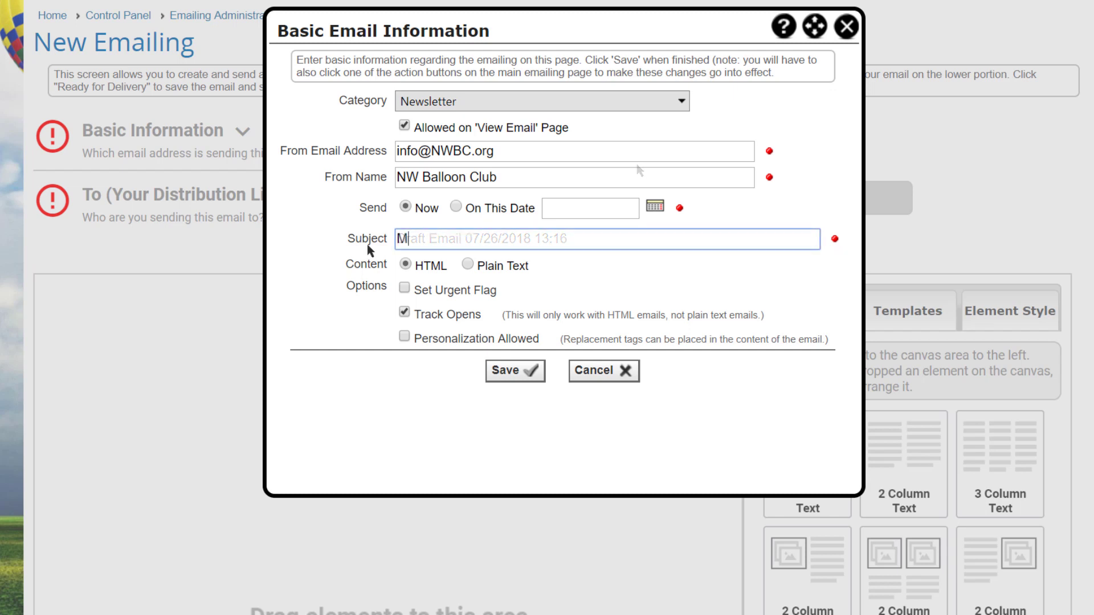
pyautogui.write('eet the new Executive Board')
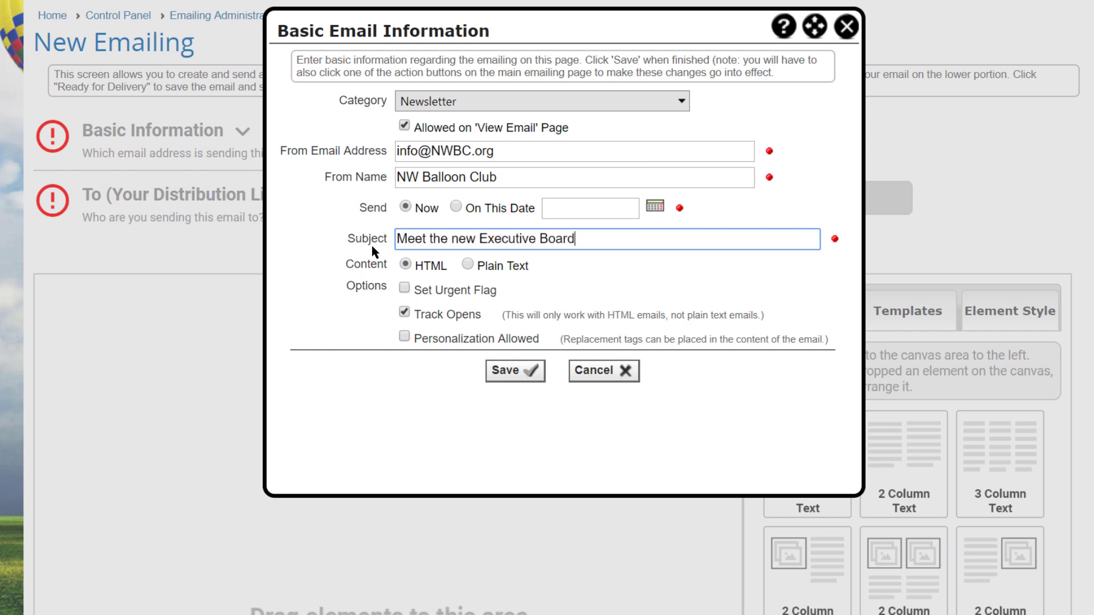
# Set the content format to HTML, allow personalization with open tracking on and no urgent flag, and save the basic information
pyautogui.click(468, 265)
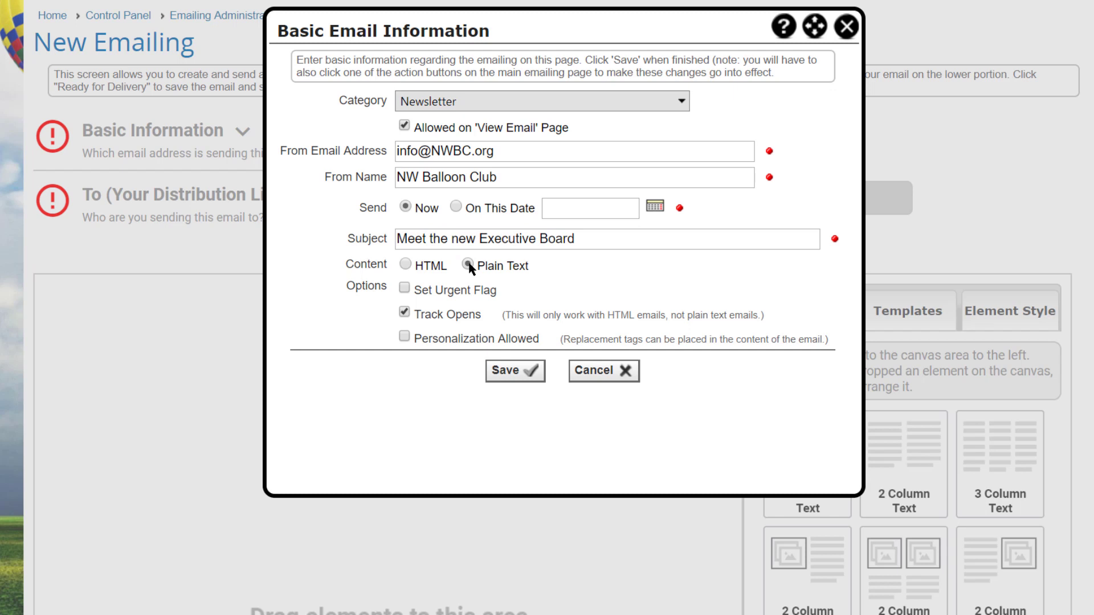
pyautogui.click(406, 265)
pyautogui.click(405, 287)
pyautogui.click(403, 313)
pyautogui.click(405, 337)
pyautogui.click(527, 372)
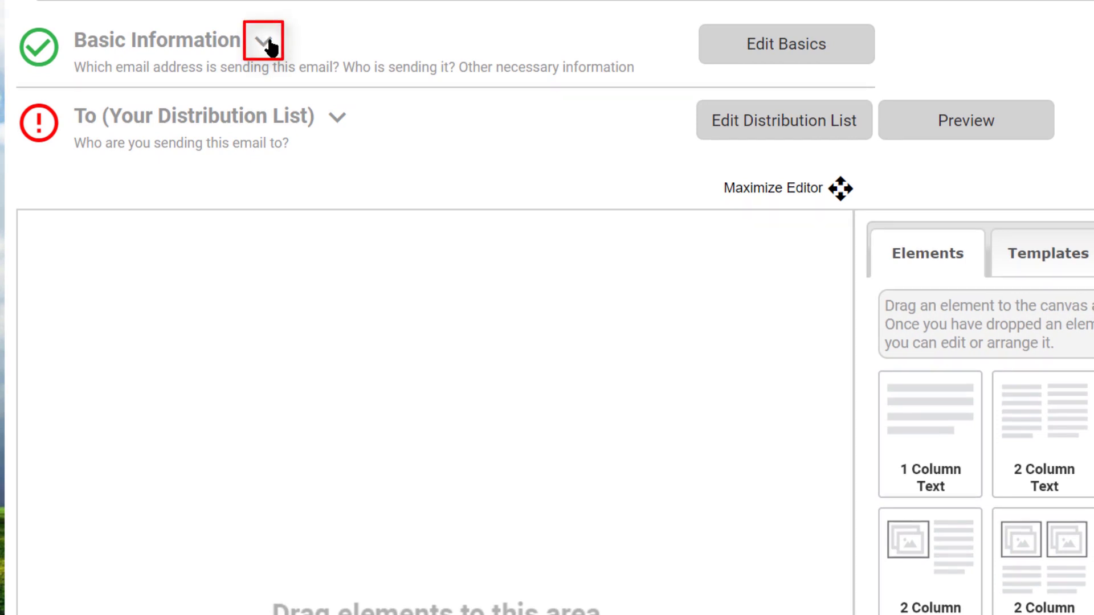
# Expand the Basic Information summary to check the settings, and save and close the emailing
pyautogui.click(264, 42)
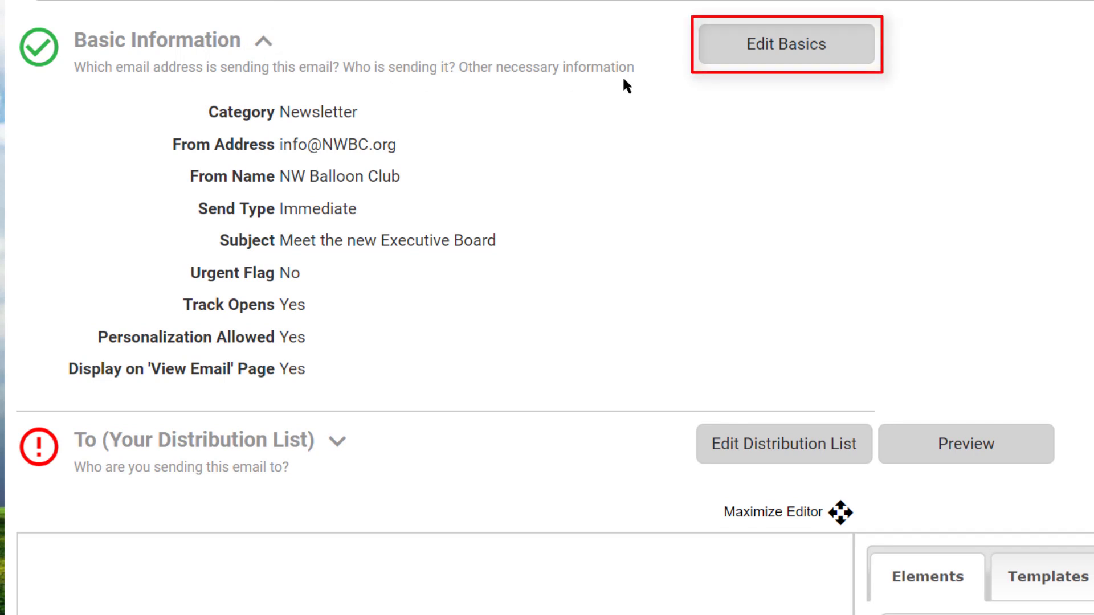
pyautogui.scroll(-2, 547, 308)
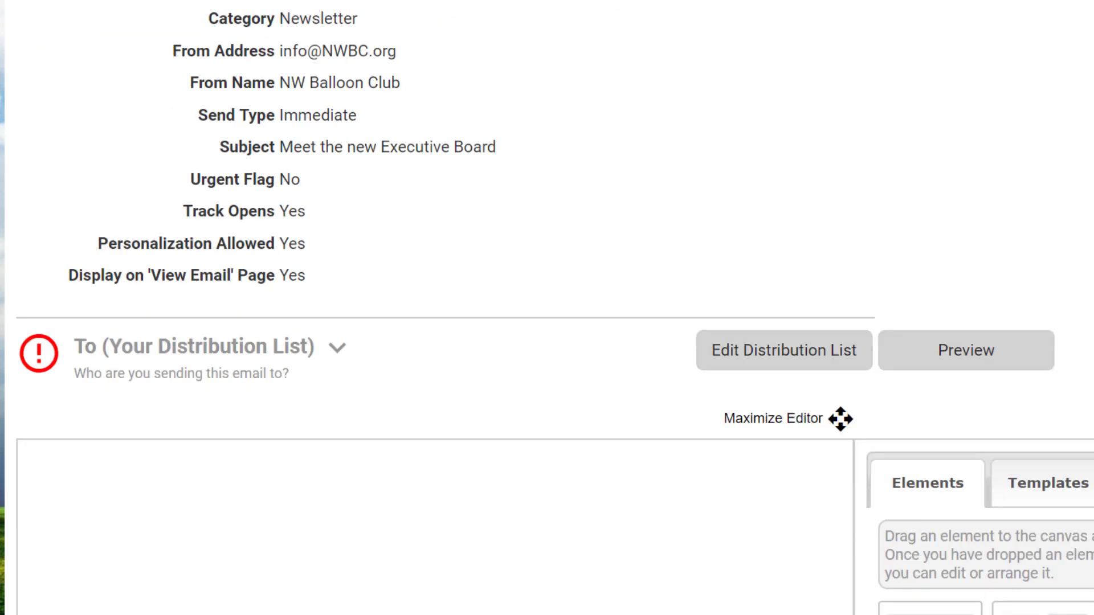
pyautogui.scroll(-10, 547, 308)
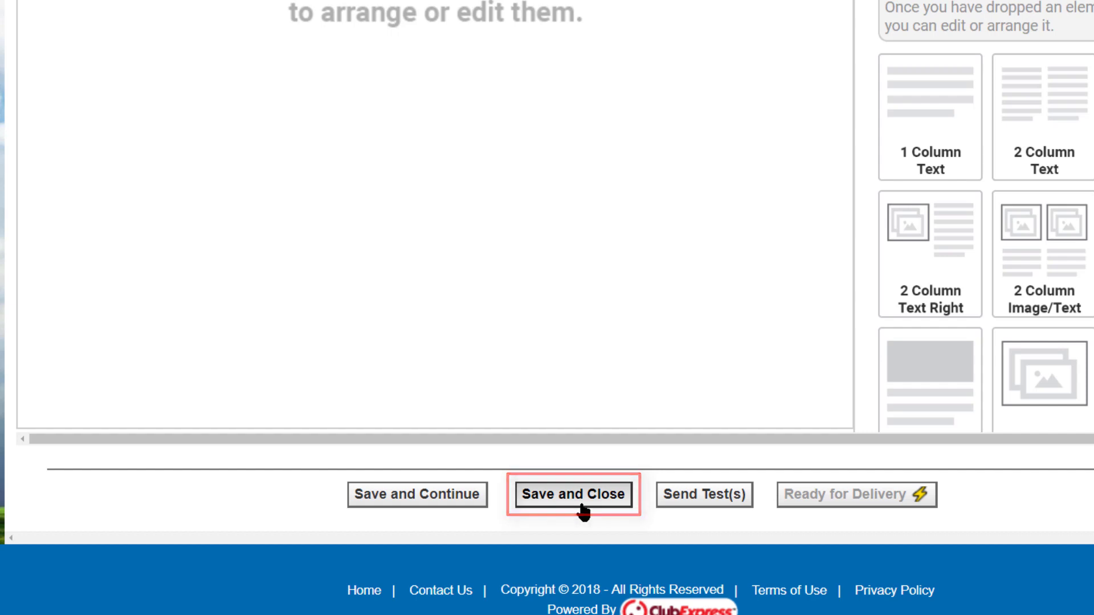
pyautogui.click(582, 509)
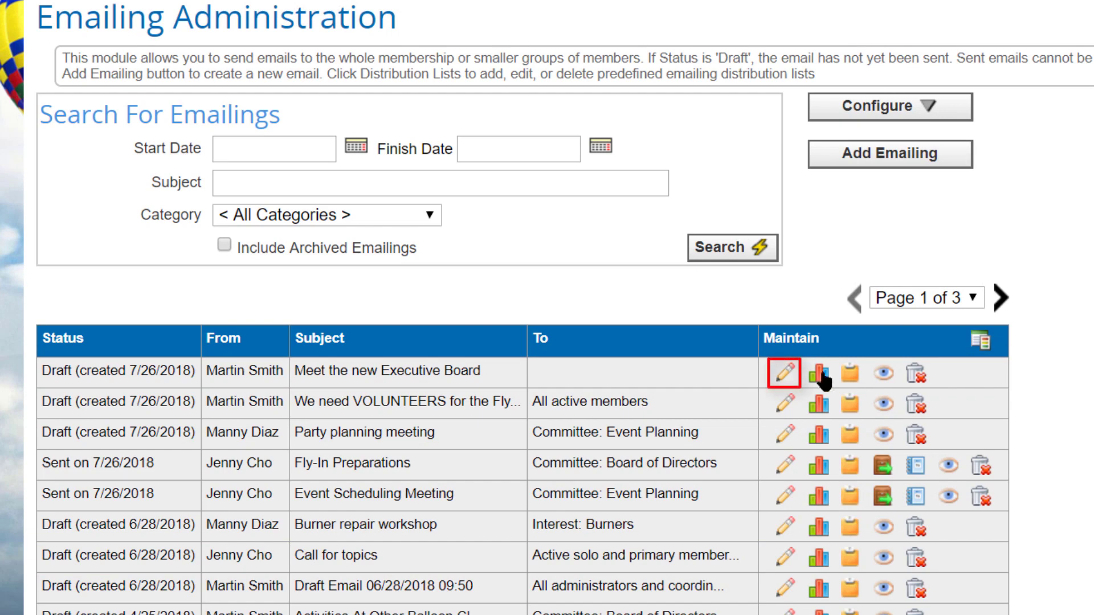
# Reopen the "Meet the new Executive Board" draft and view the saved distribution lists available for it
pyautogui.click(787, 376)
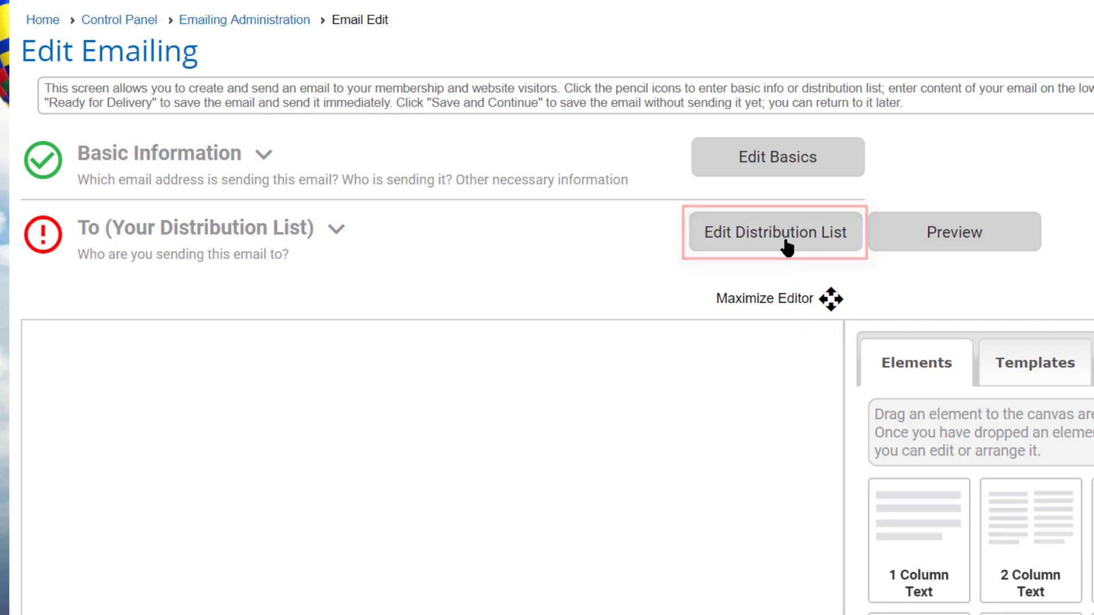
pyautogui.click(786, 245)
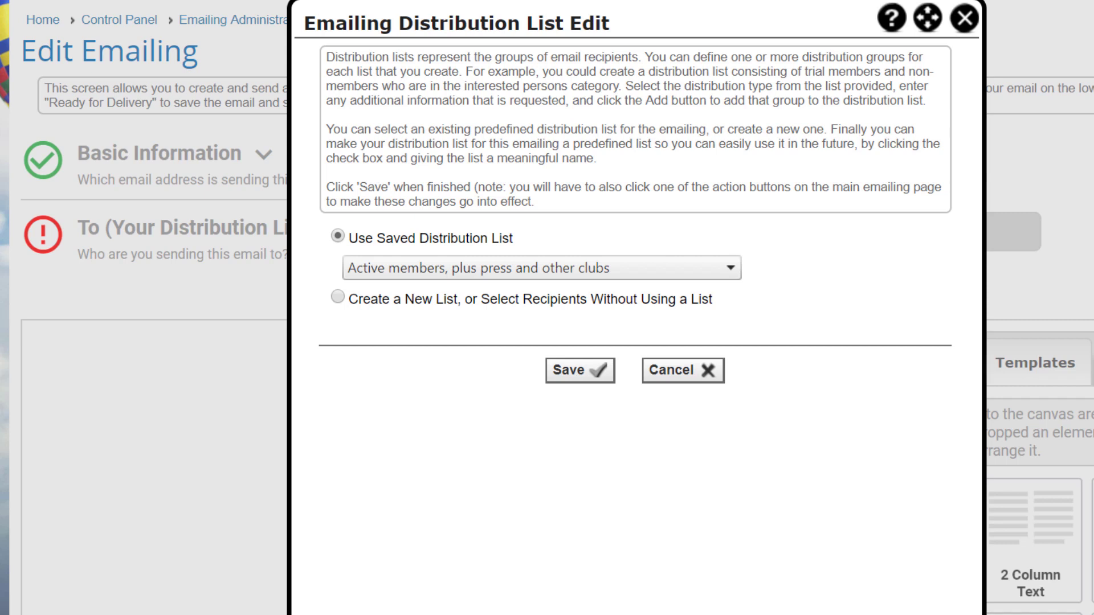
pyautogui.click(731, 269)
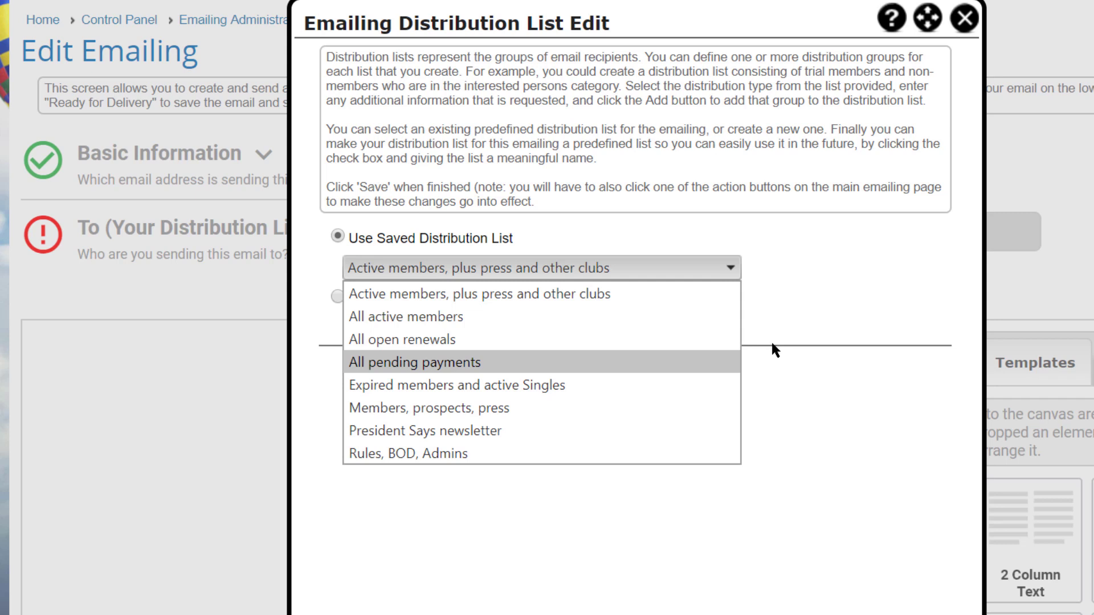
pyautogui.click(833, 313)
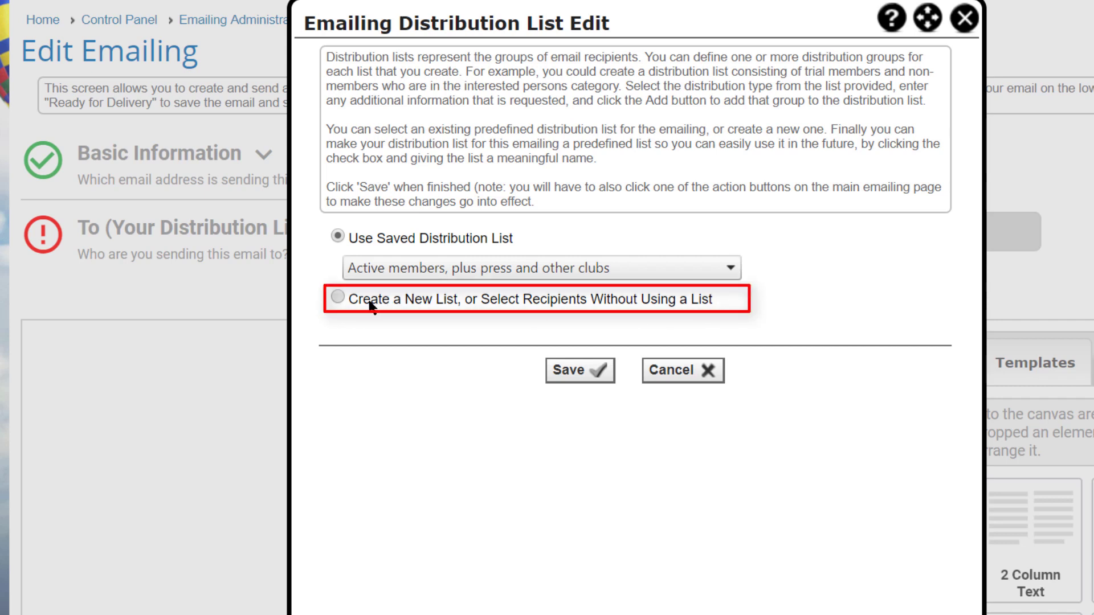
# Choose to create a new recipient list and add members of the type Individual Member to it
pyautogui.click(338, 297)
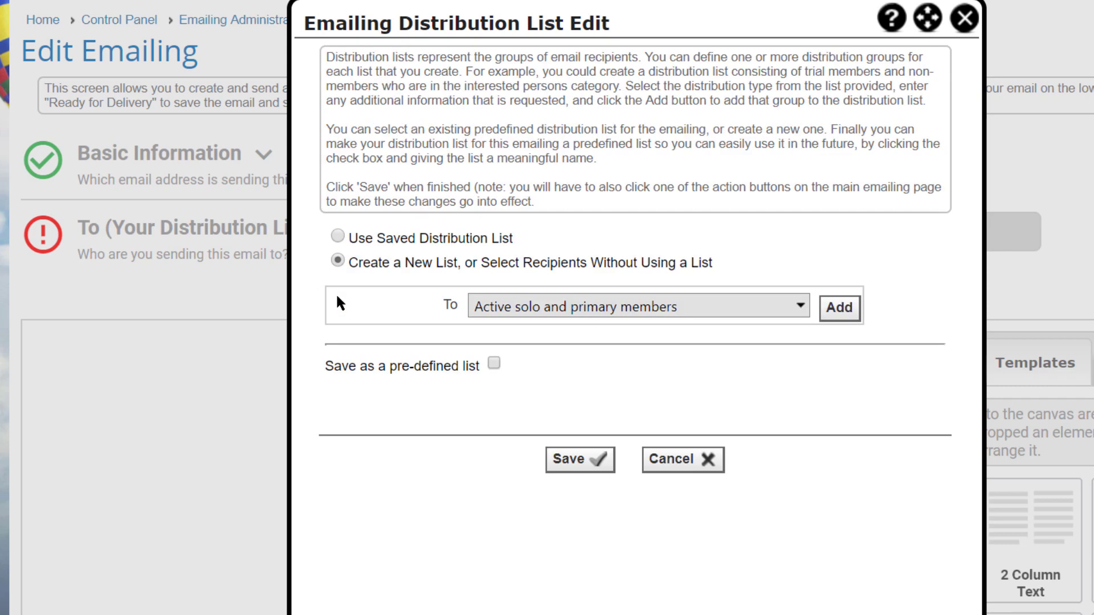
pyautogui.click(798, 309)
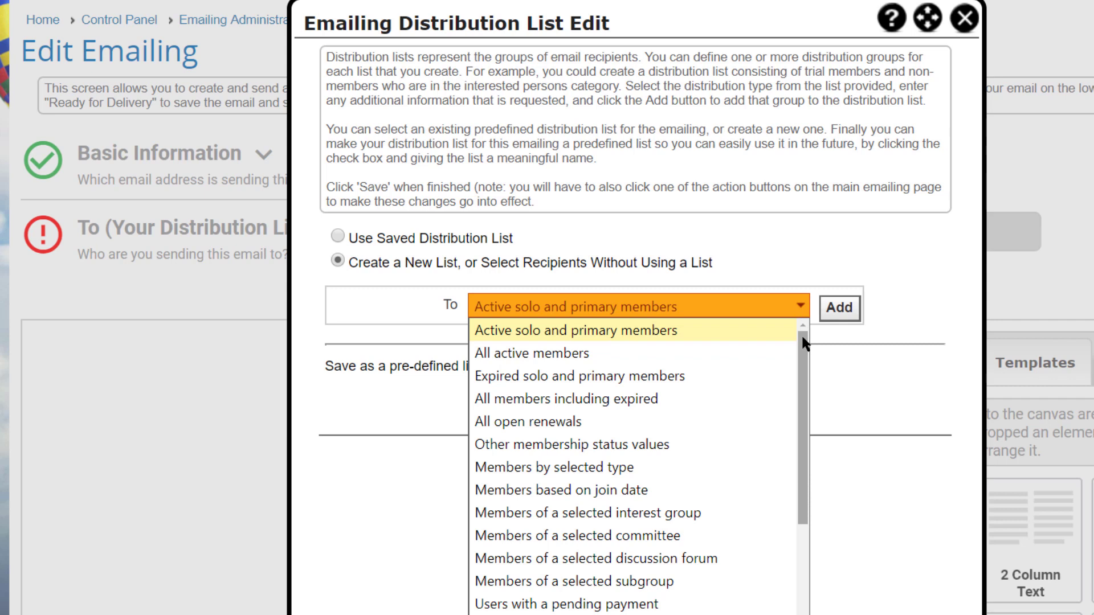
pyautogui.click(634, 467)
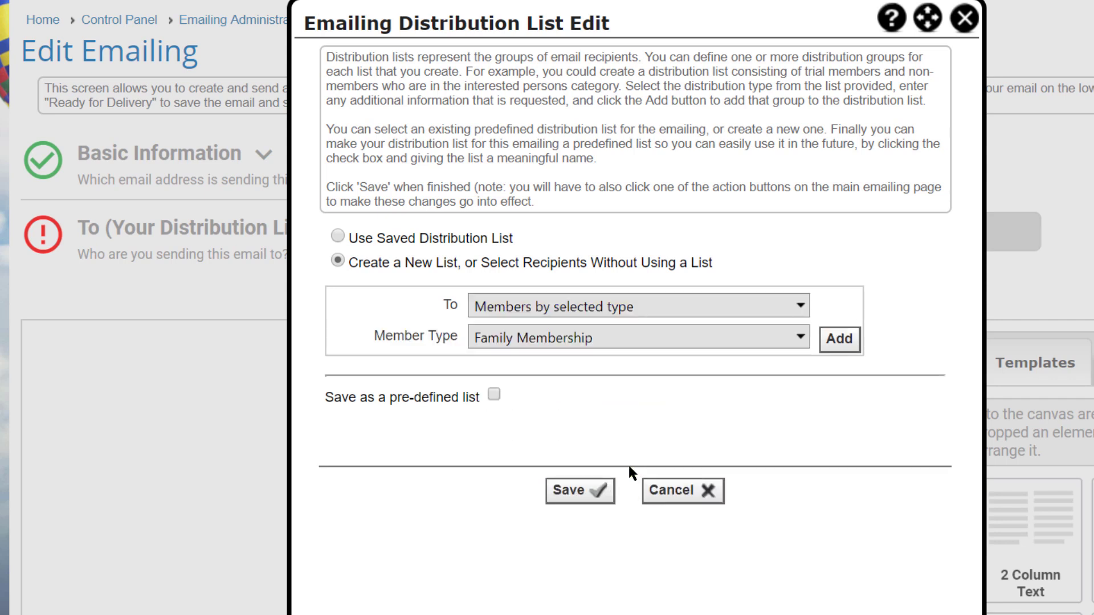
pyautogui.click(801, 340)
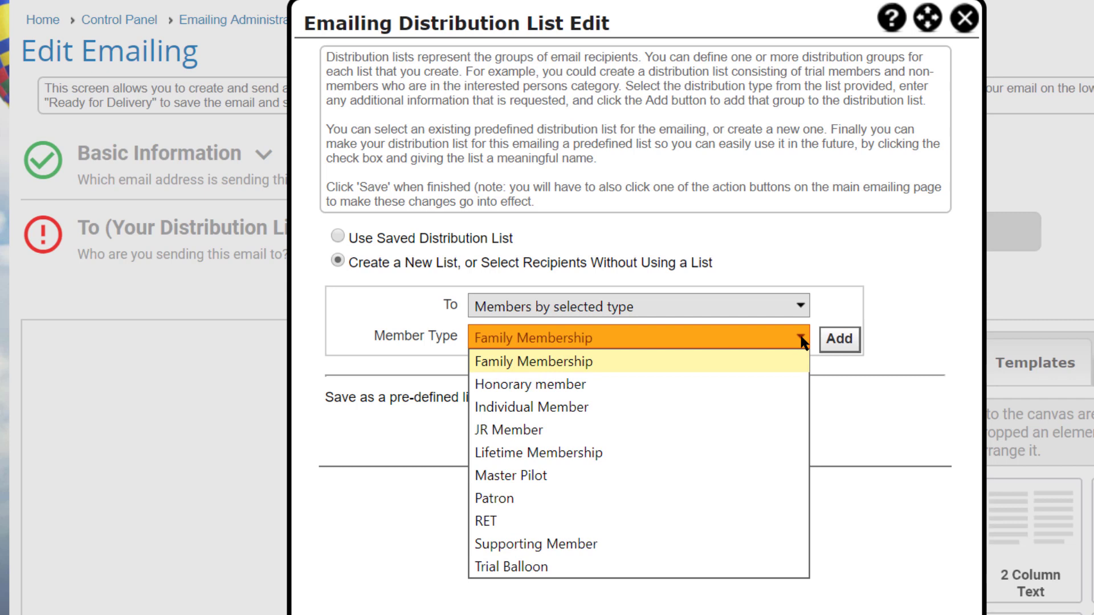
pyautogui.click(627, 407)
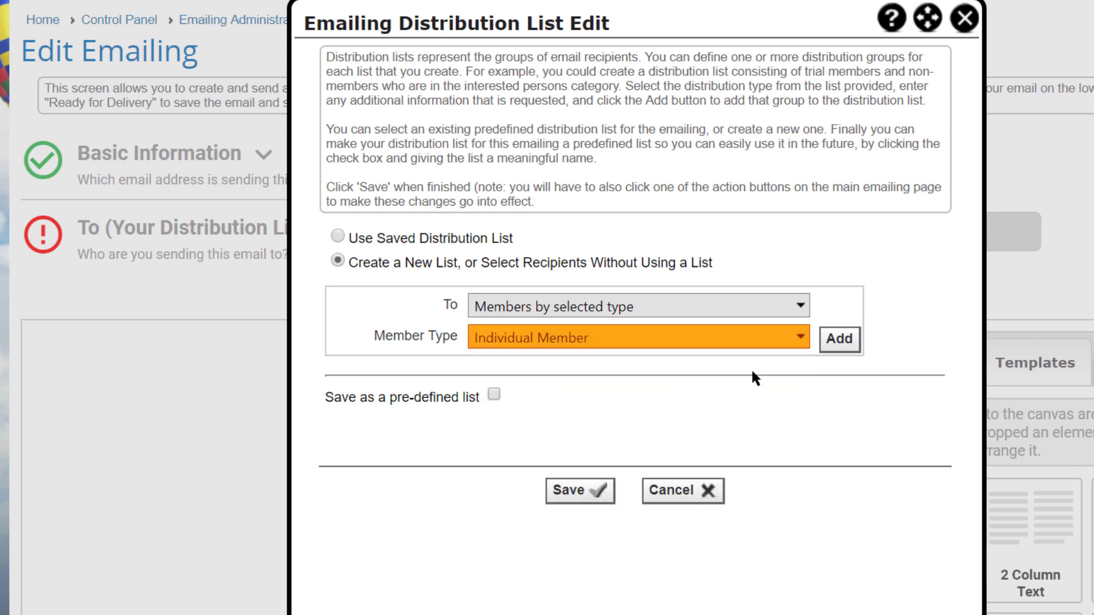
pyautogui.click(842, 344)
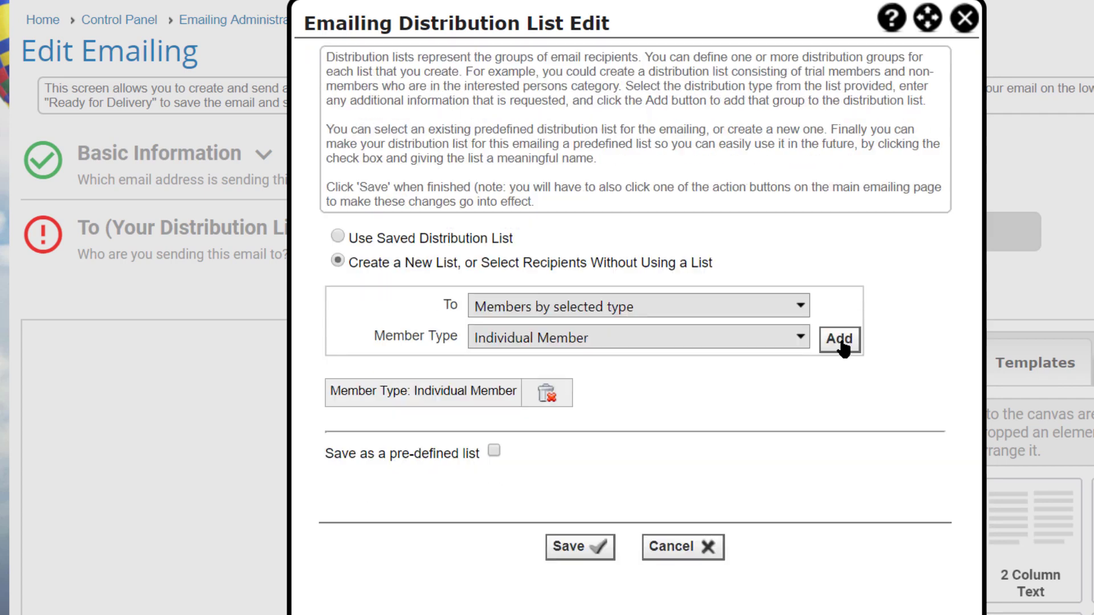
# Add members of the interest group Safety - Education and Inspection to the recipients
pyautogui.click(802, 309)
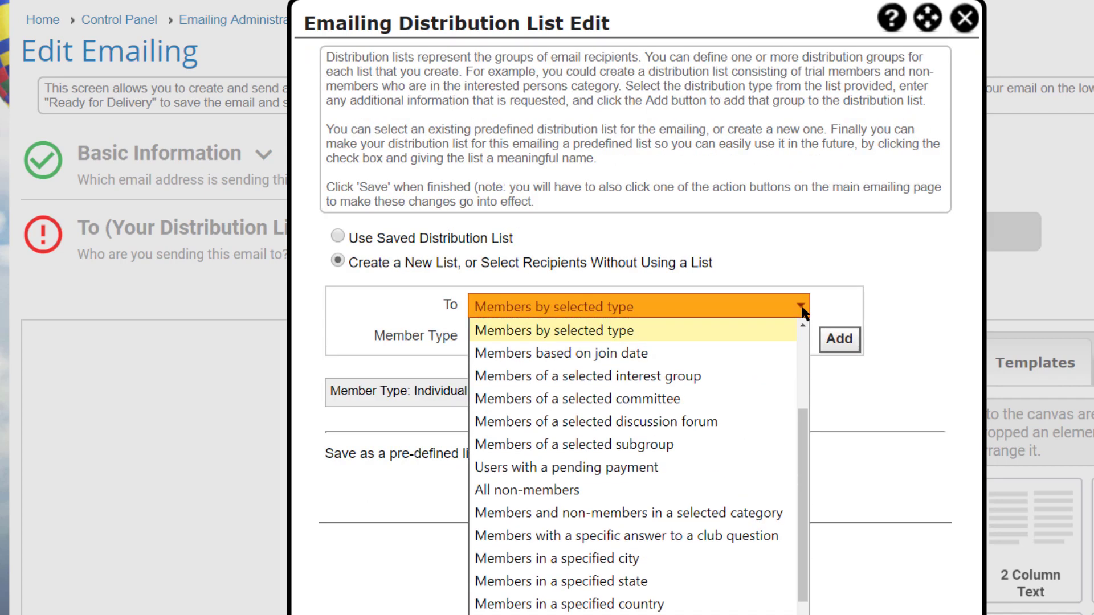
pyautogui.click(696, 373)
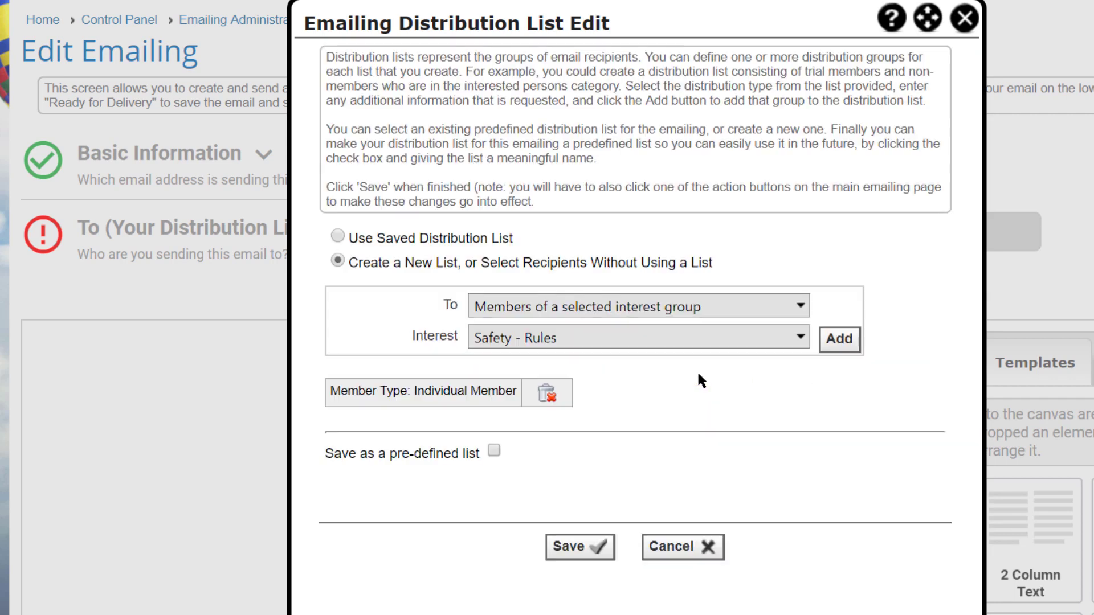
pyautogui.click(800, 340)
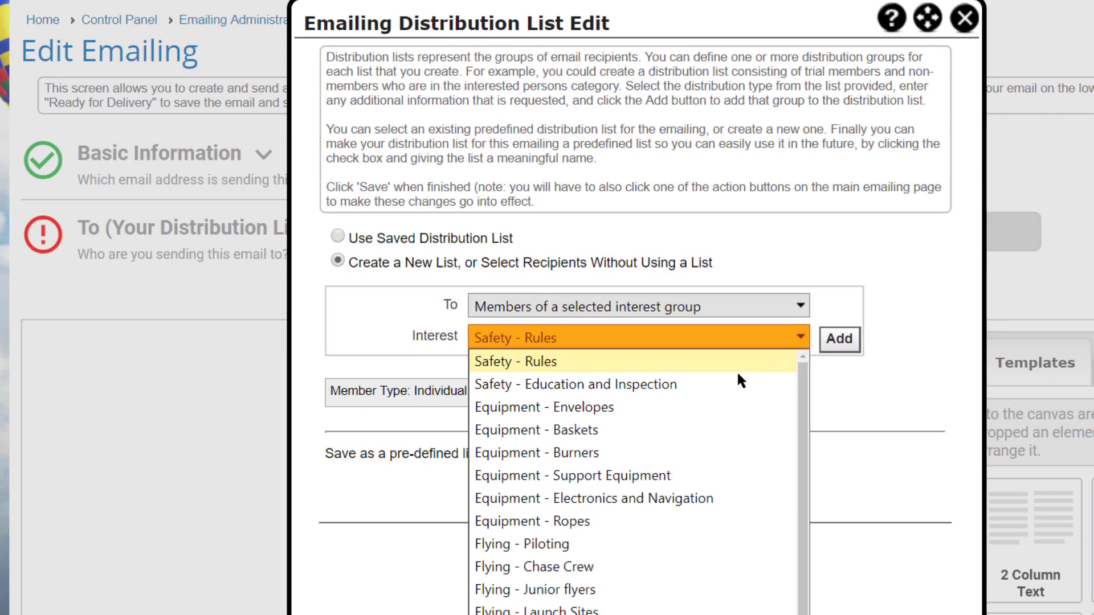
pyautogui.click(737, 381)
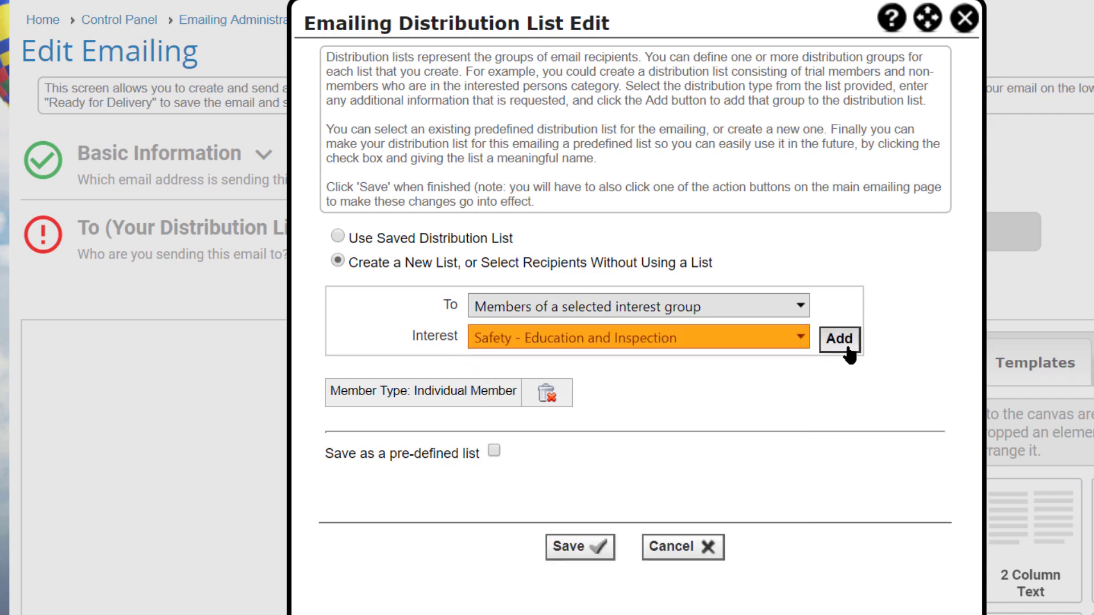
pyautogui.click(846, 345)
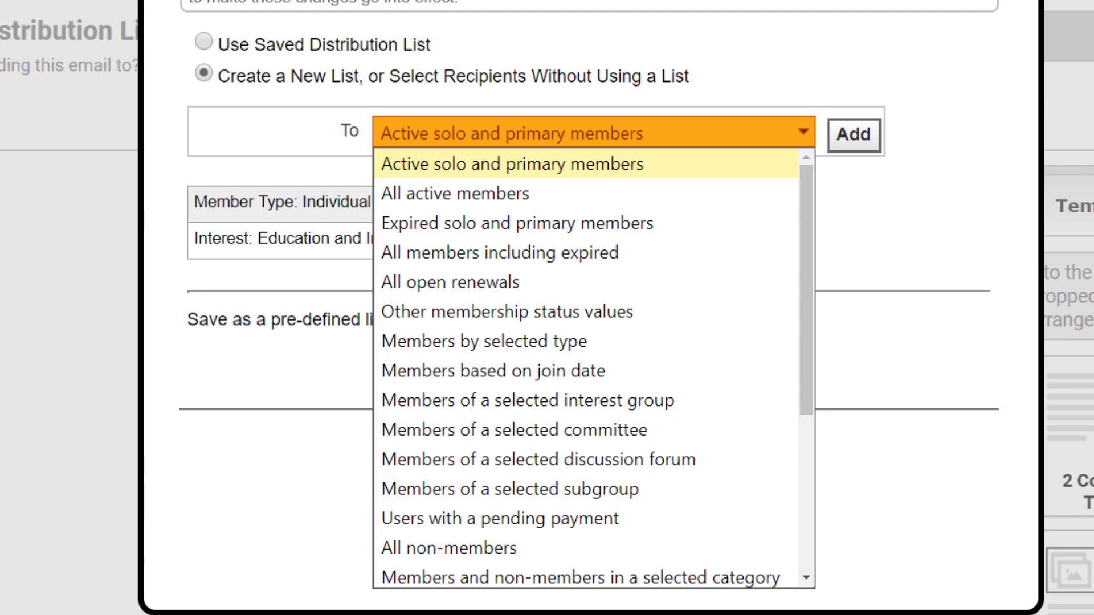
# Review the recipient group options offered for the new distribution list, from active members down to one member selected from the database
pyautogui.press('Down')
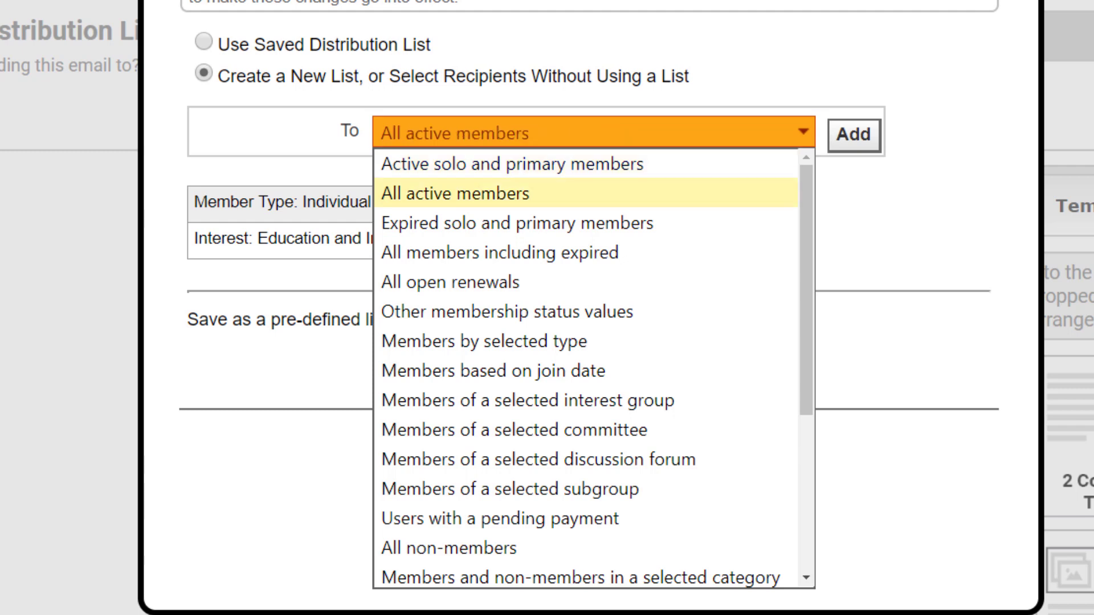
pyautogui.press('Down')
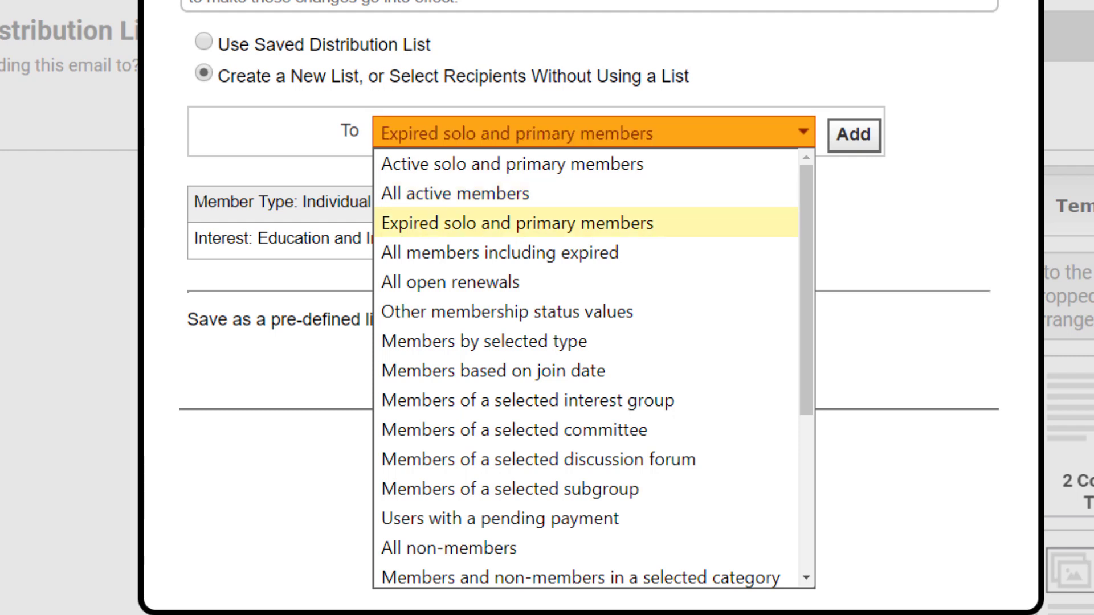
pyautogui.press('Down')
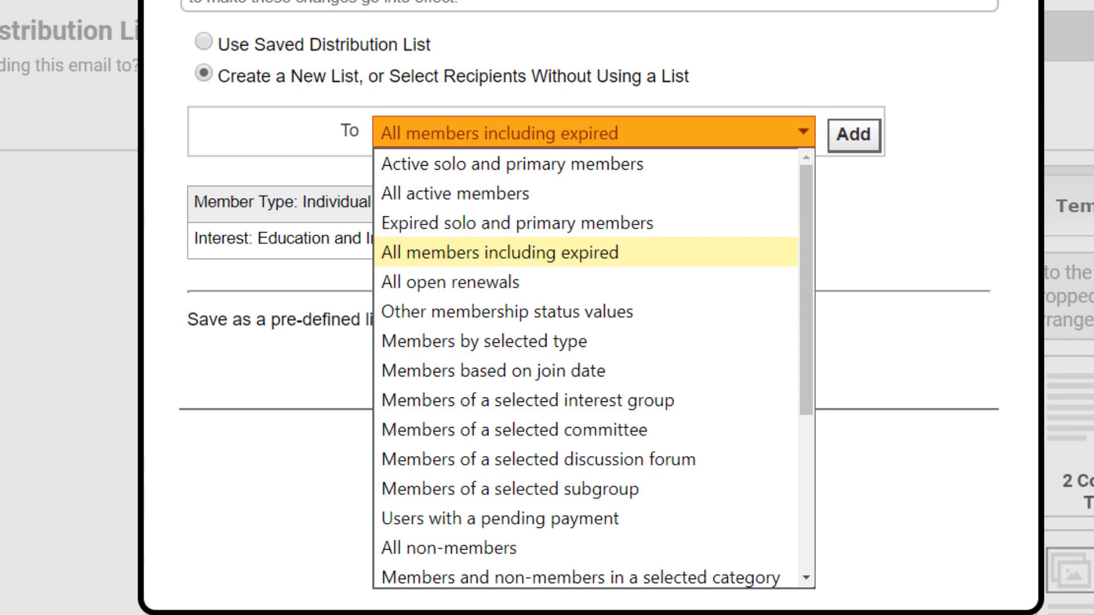
pyautogui.press('Down')
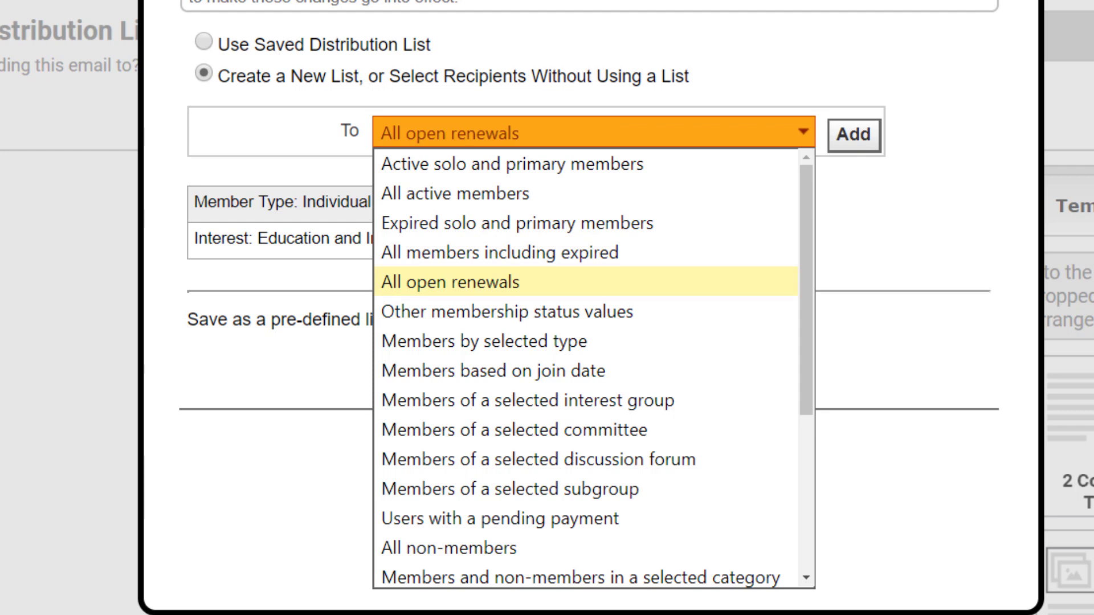
pyautogui.press('Down')
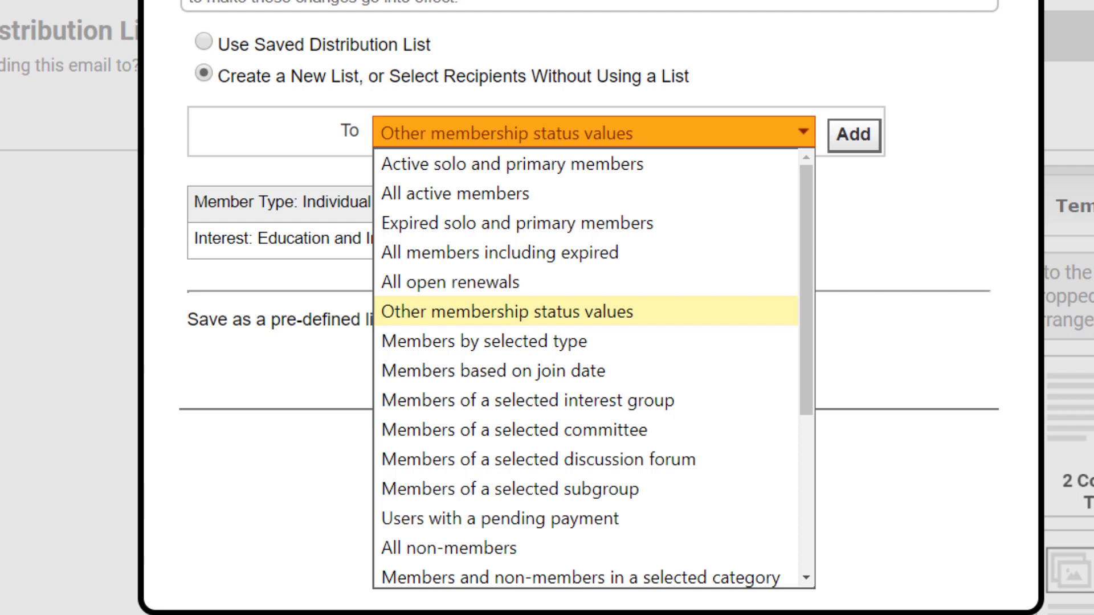
pyautogui.press('Down')
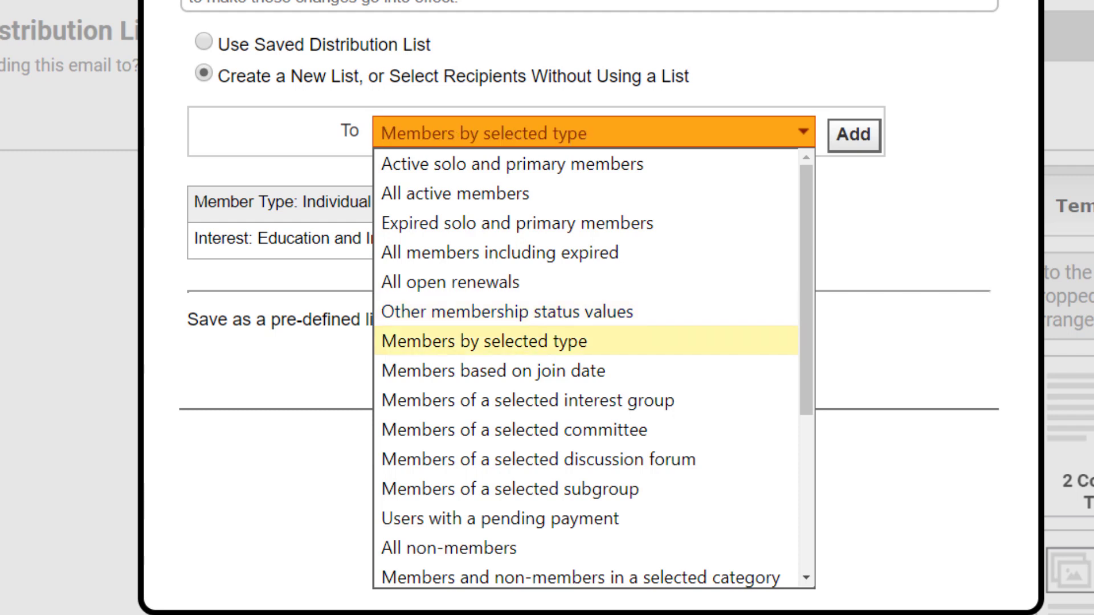
pyautogui.press('Down')
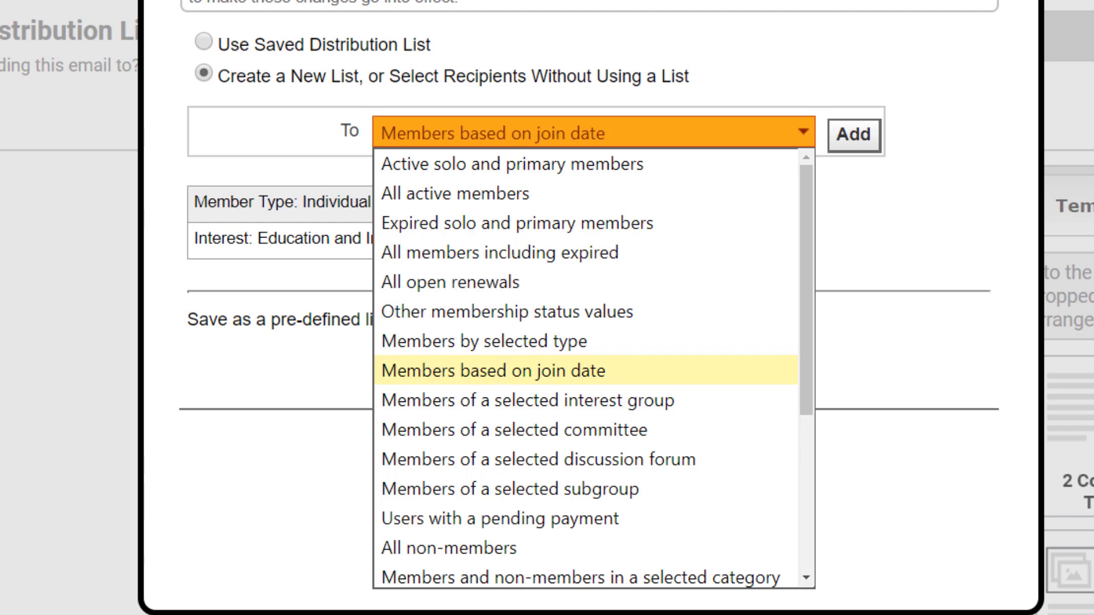
pyautogui.press('Down')
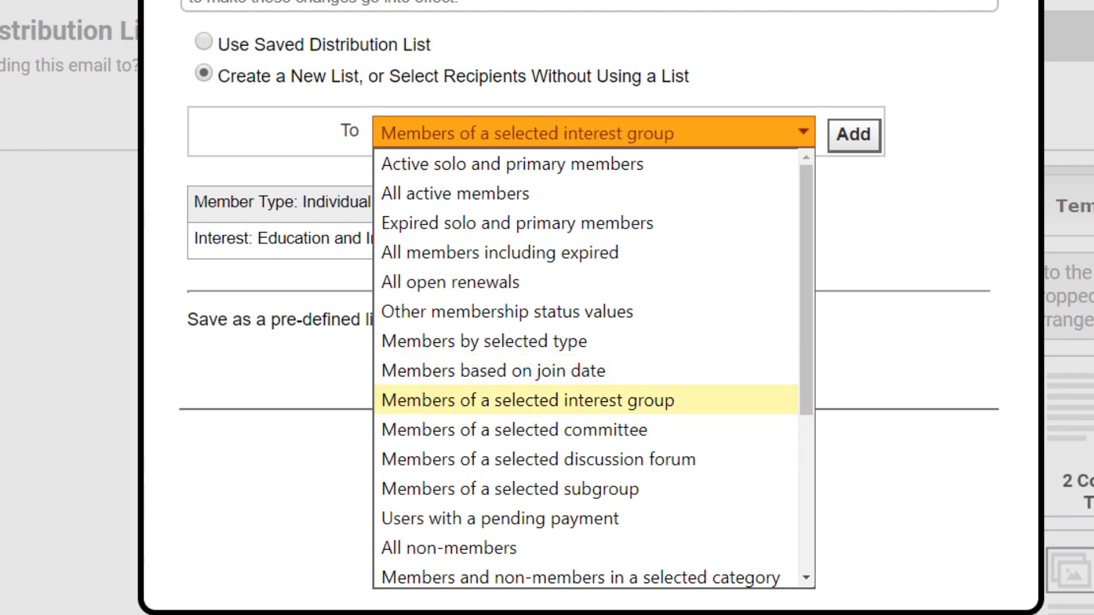
pyautogui.press('Down')
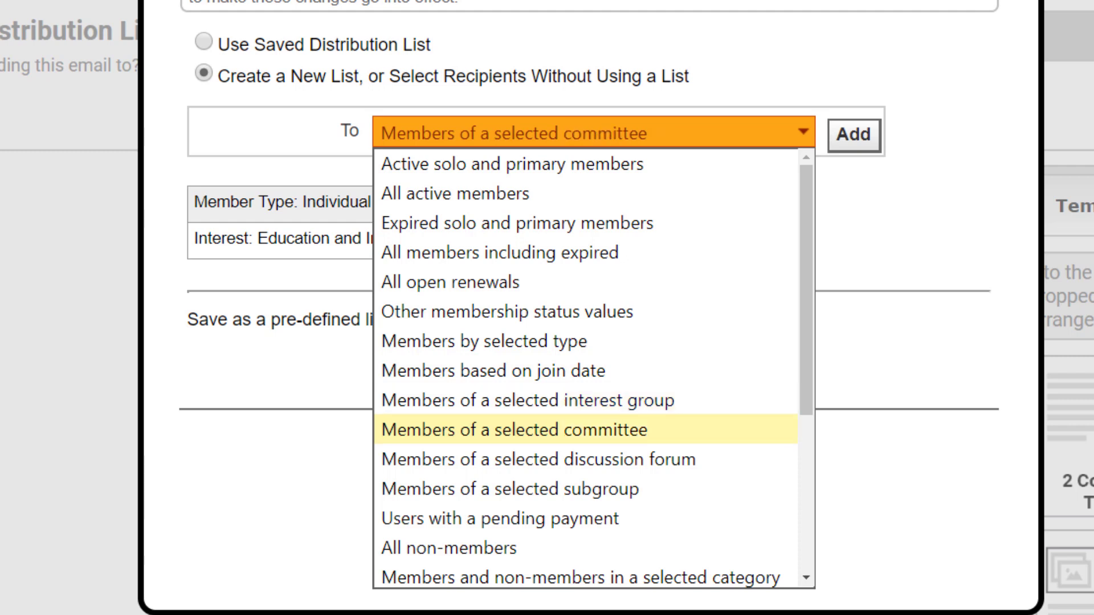
pyautogui.press('Down')
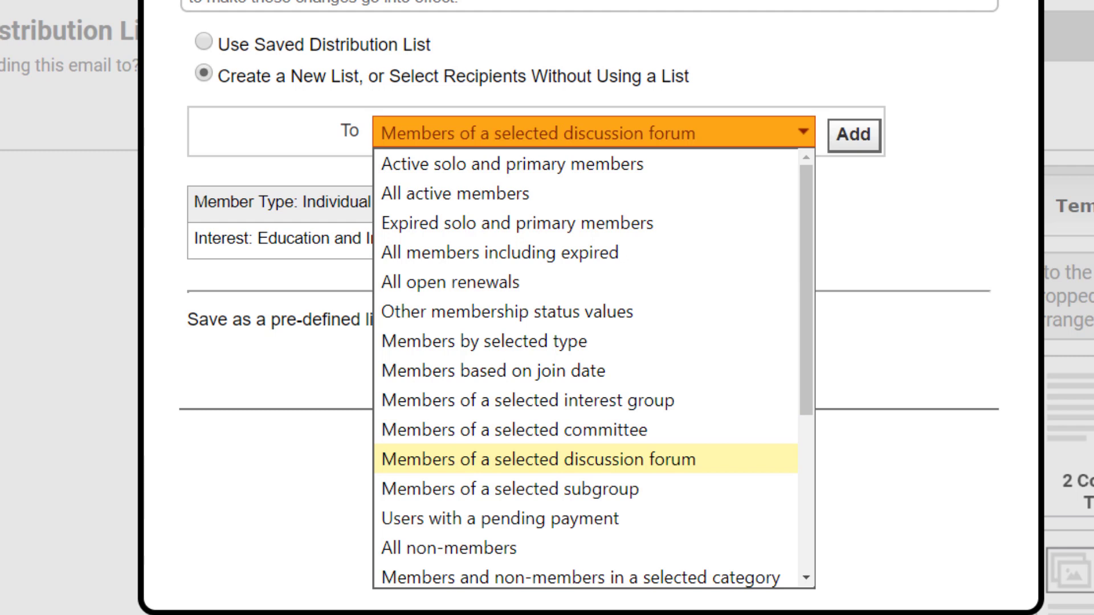
pyautogui.press('Down')
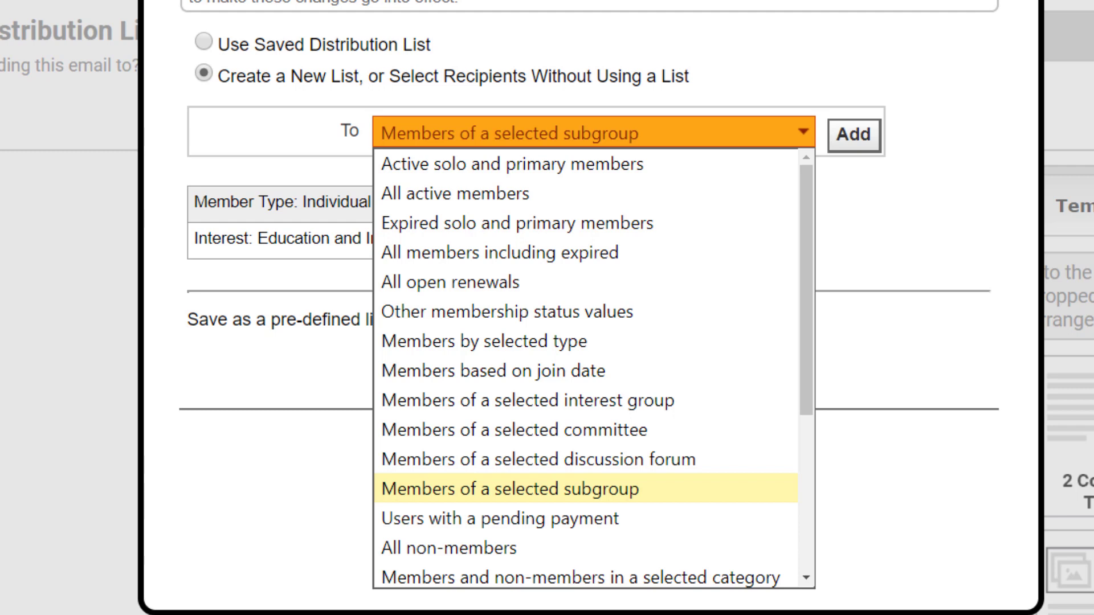
pyautogui.press('Down')
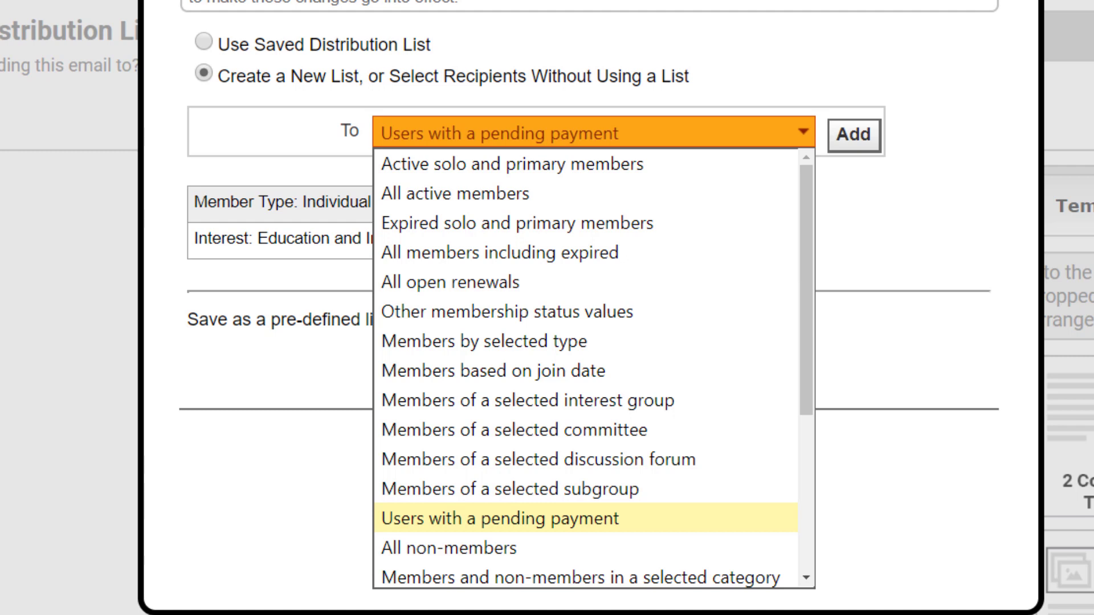
pyautogui.press('Down')
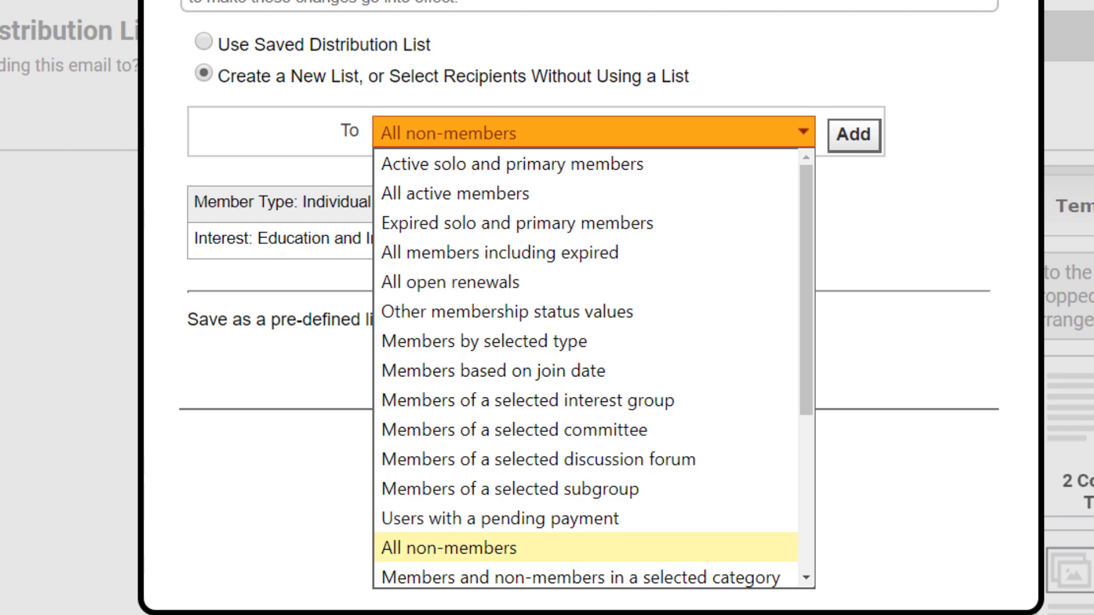
pyautogui.press('Down')
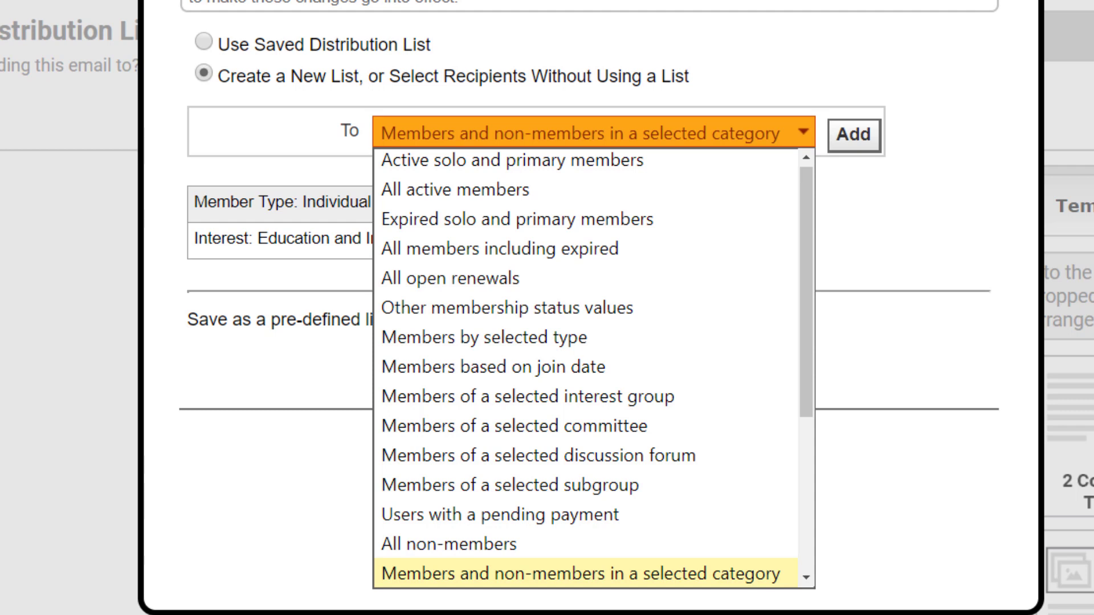
pyautogui.press('Down')
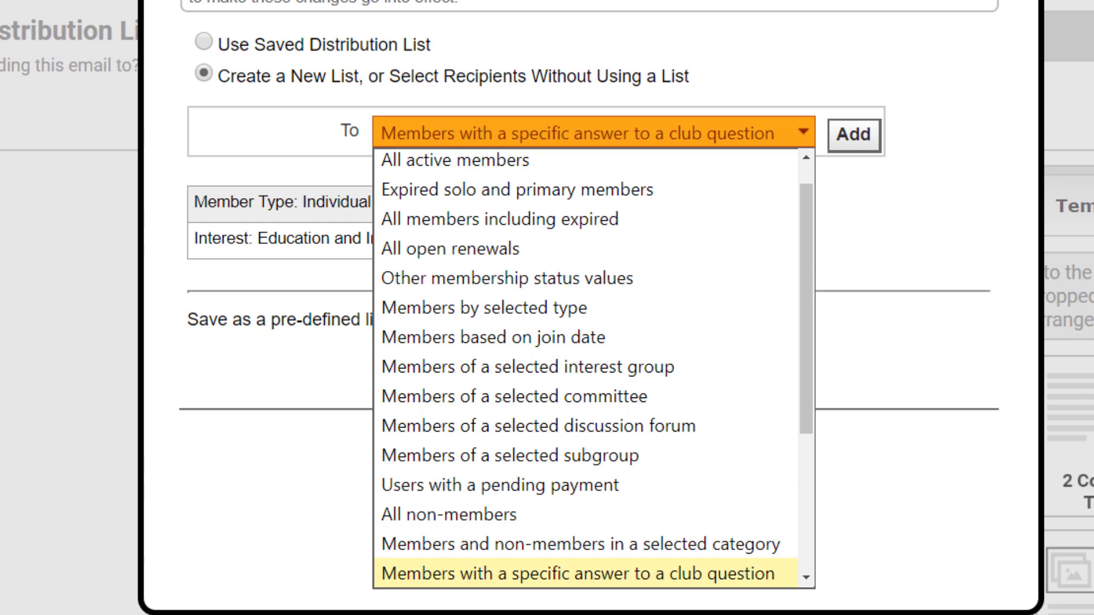
pyautogui.press('Down')
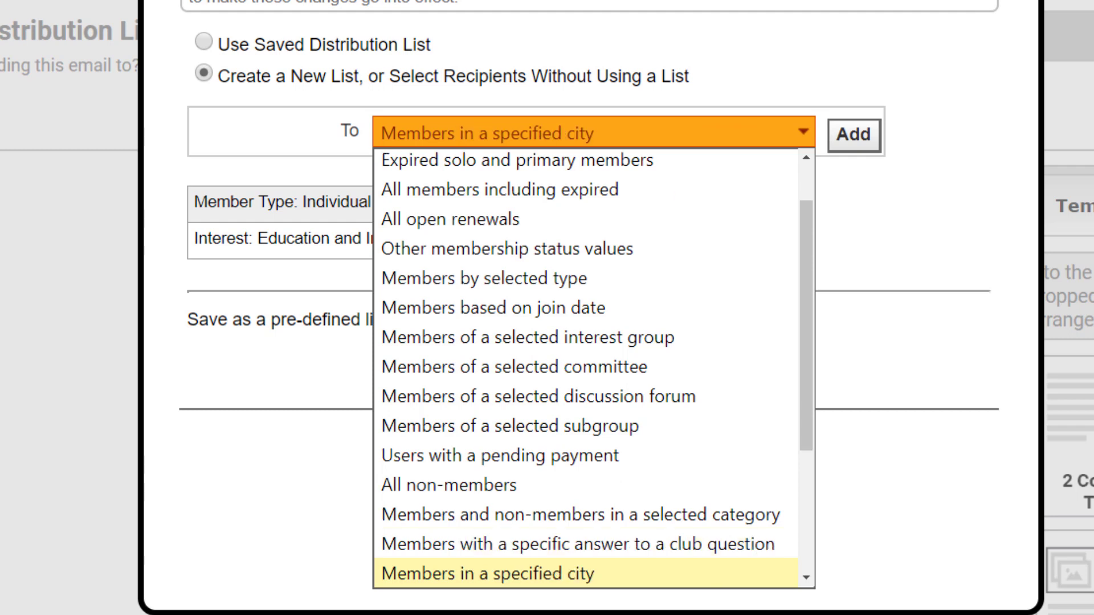
pyautogui.press('Down')
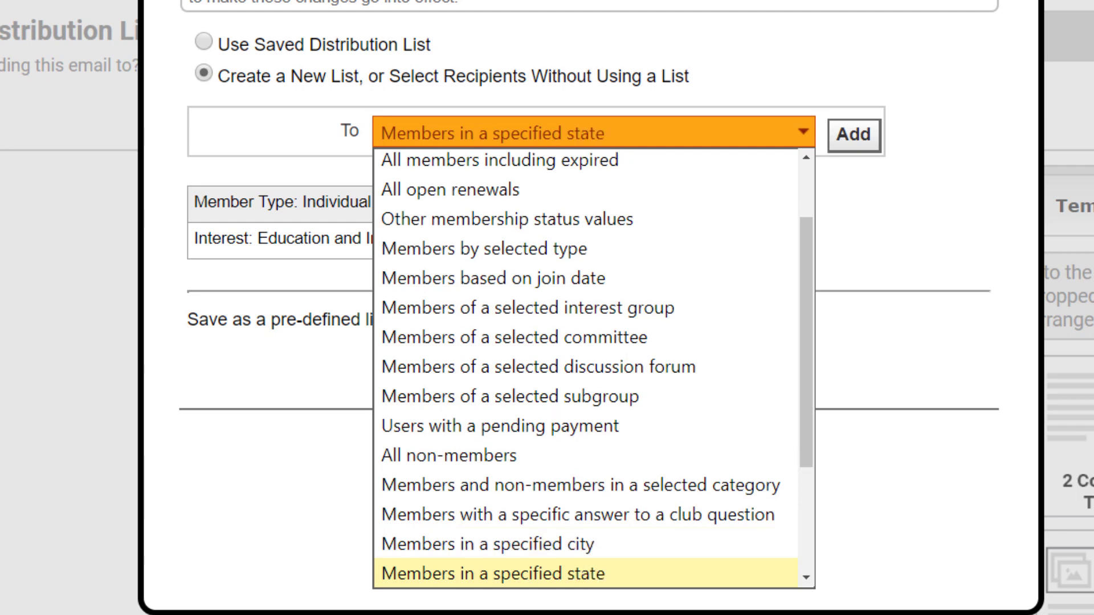
pyautogui.press('Down')
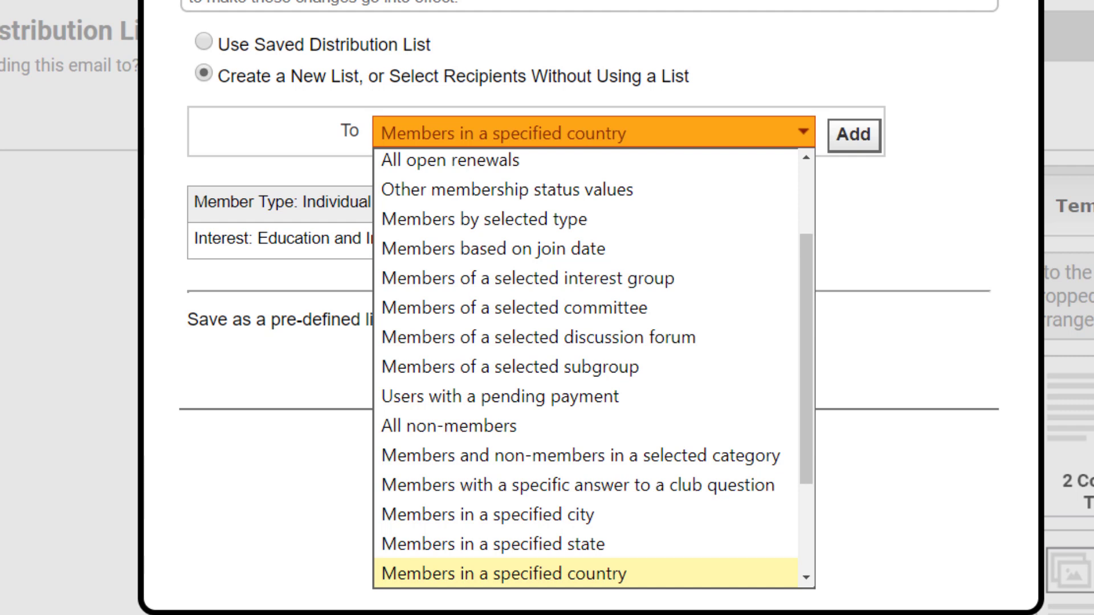
pyautogui.press('Down')
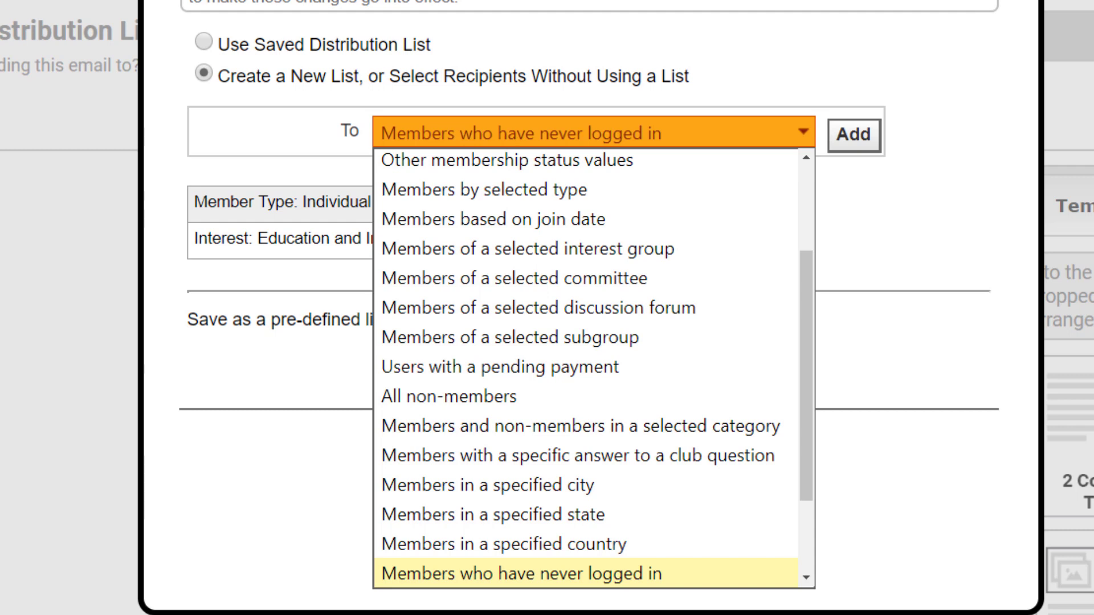
pyautogui.press('Down')
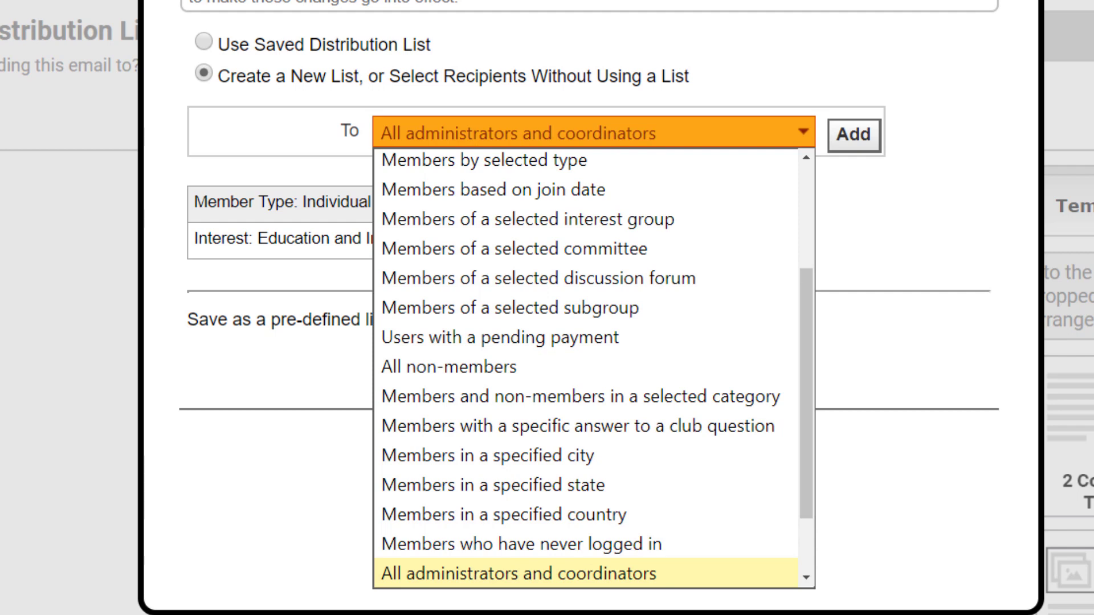
pyautogui.press('Down')
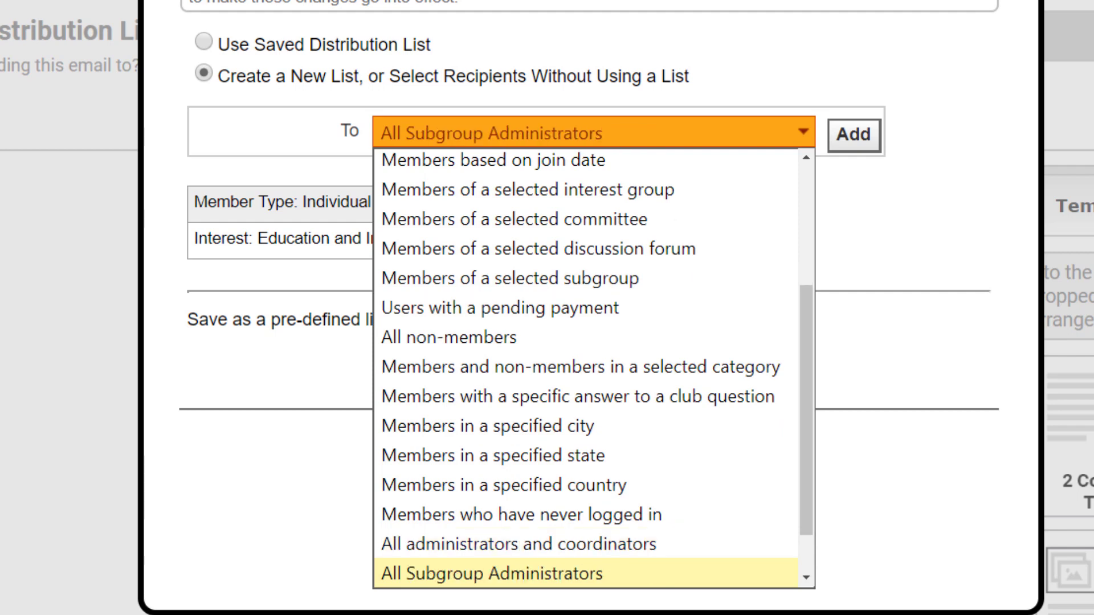
pyautogui.press('Down')
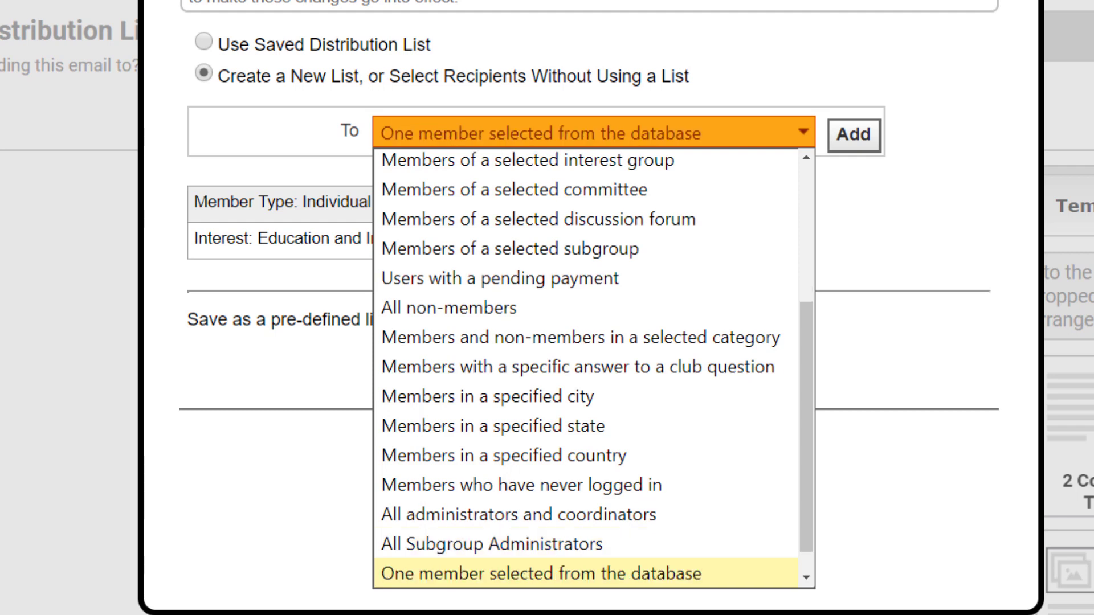
pyautogui.press('Down')
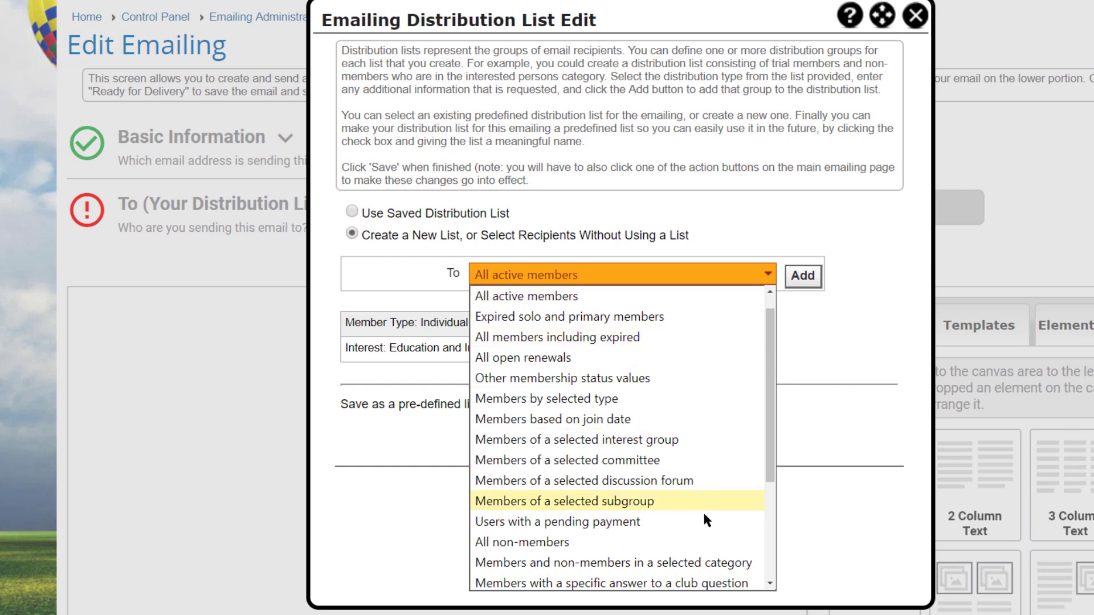
# Add members and non-members in the Press category to the recipients
pyautogui.click(712, 562)
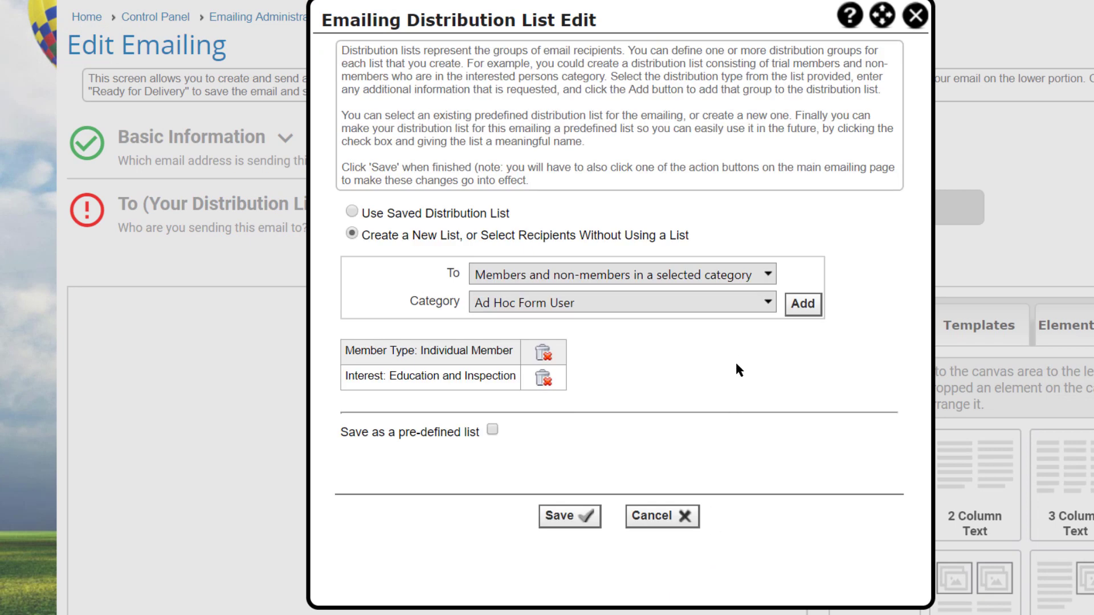
pyautogui.click(764, 302)
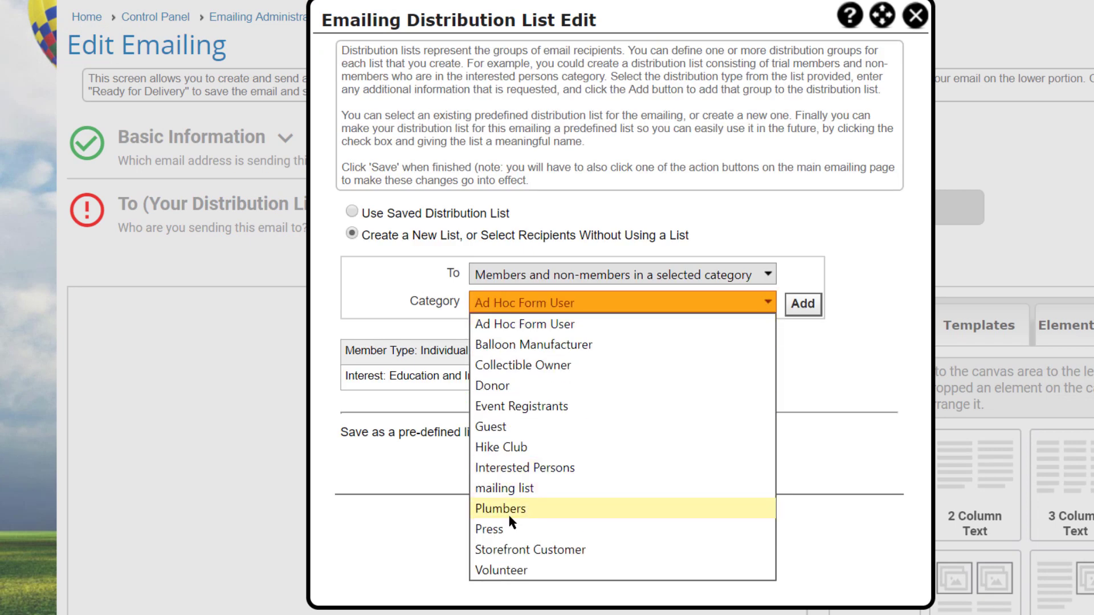
pyautogui.click(504, 529)
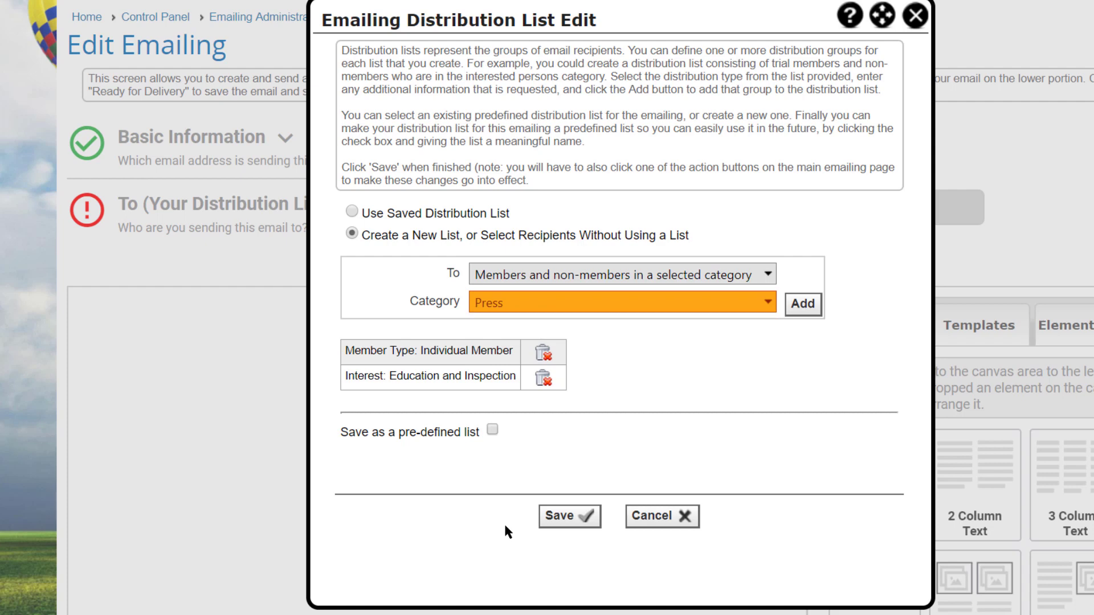
pyautogui.click(802, 305)
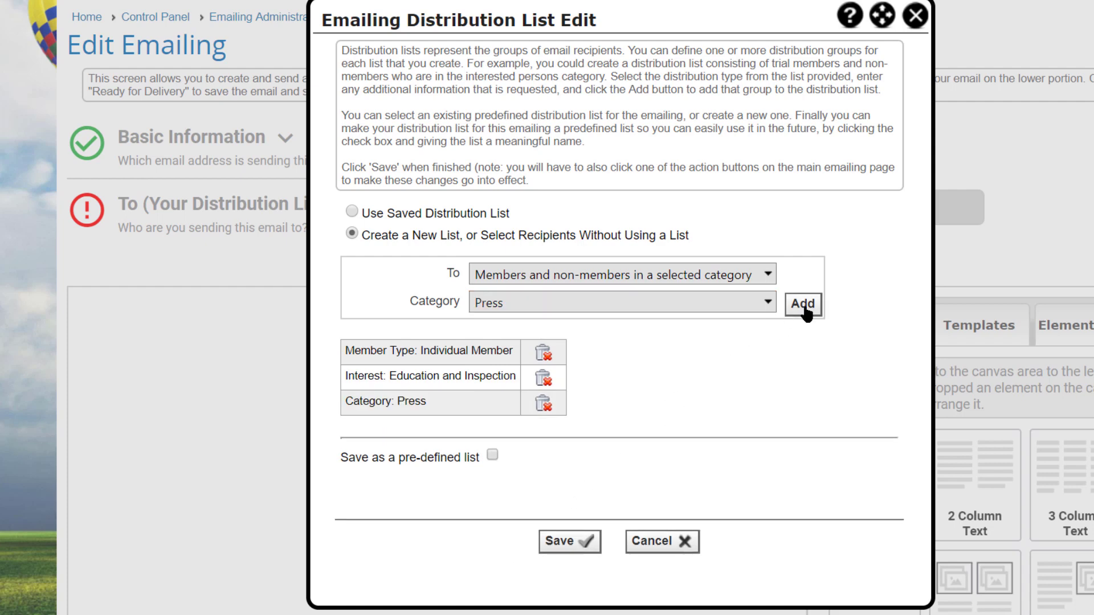
# Remove the Education and Inspection interest and Individual Member type from the recipients, and add all active members
pyautogui.click(540, 379)
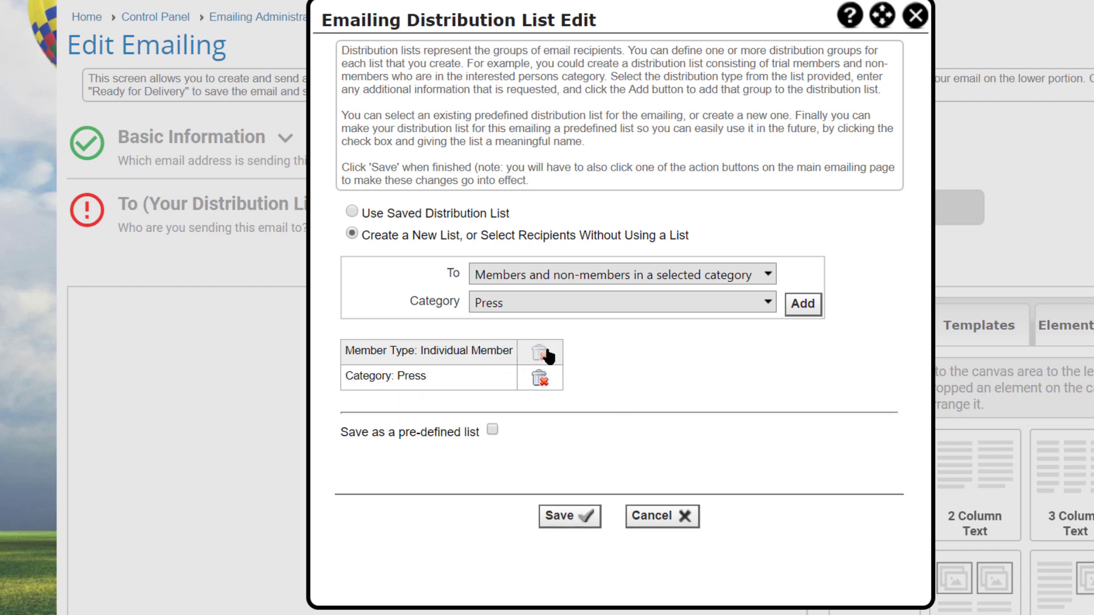
pyautogui.click(541, 354)
pyautogui.click(621, 275)
pyautogui.scroll(5, 615, 399)
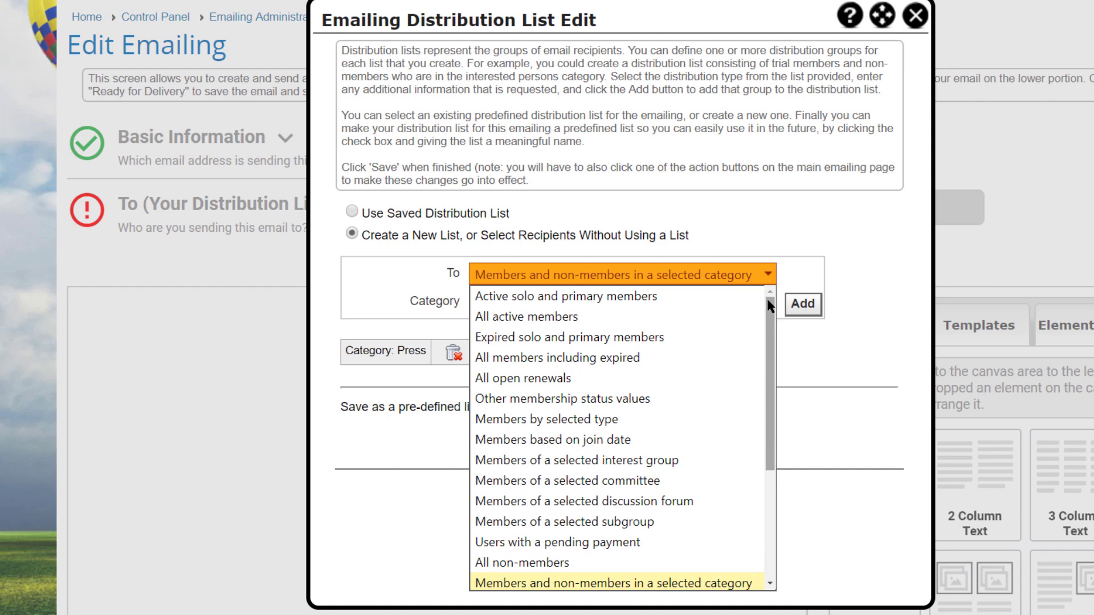
pyautogui.click(668, 310)
pyautogui.click(801, 276)
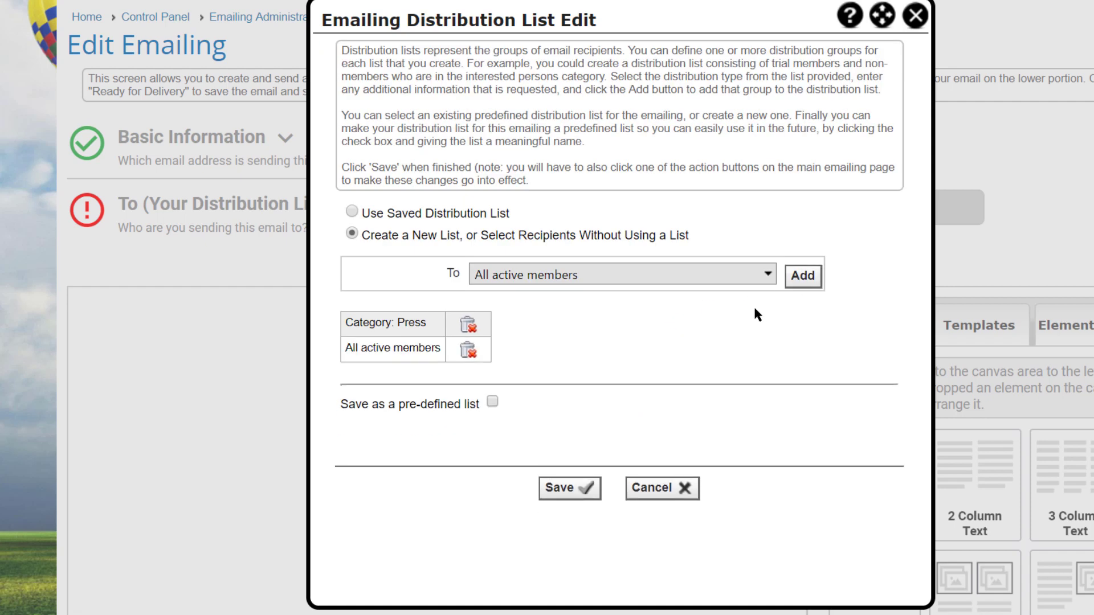
# Keep the recipients as a pre-defined list named "Members and press" and save the distribution list
pyautogui.click(493, 402)
pyautogui.click(448, 426)
pyautogui.write('Members and ')
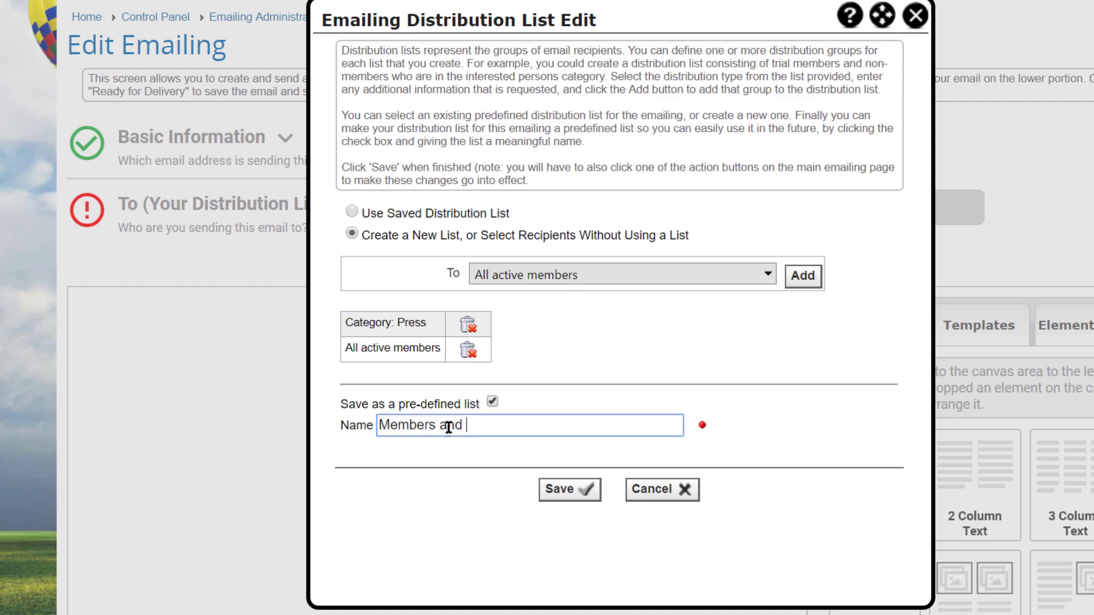
pyautogui.write('press')
pyautogui.click(573, 490)
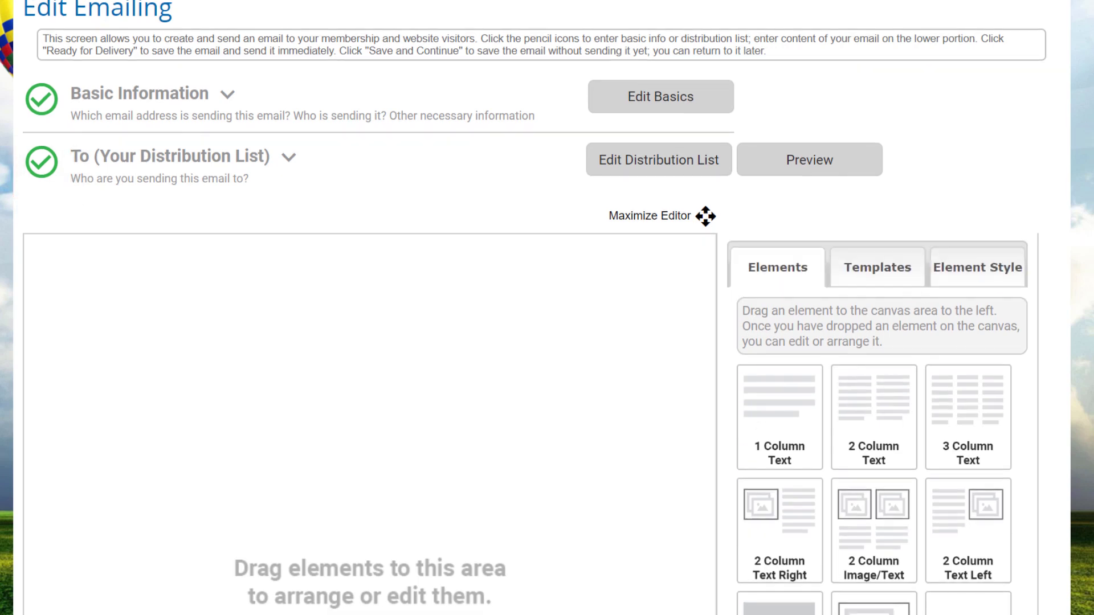
# Expand the distribution list summary to check the recipient breakdown, and collapse it again
pyautogui.scroll(-2, 384, 60)
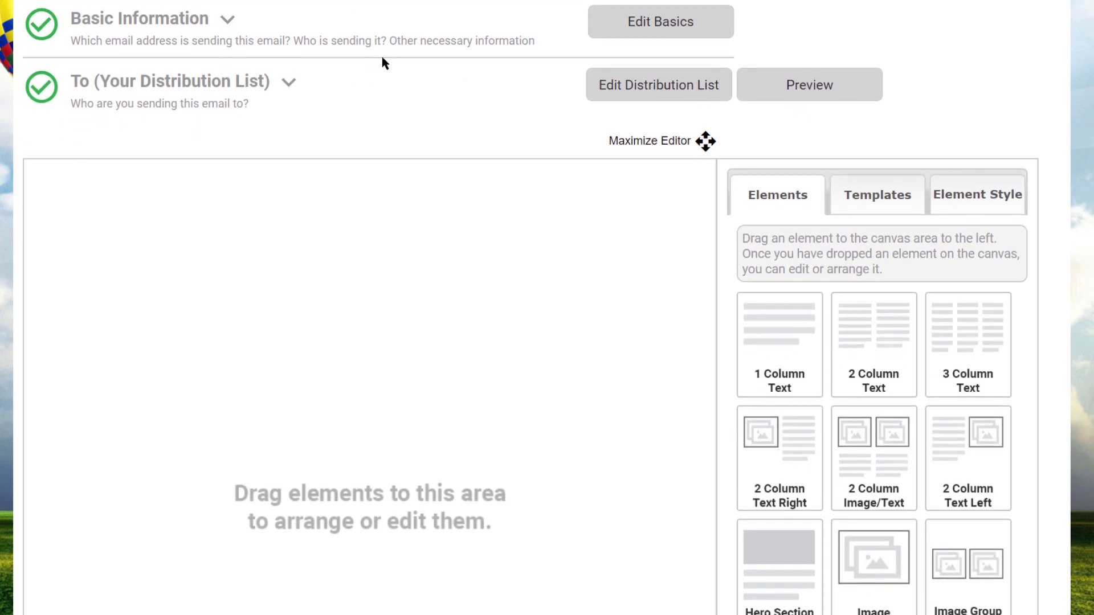
pyautogui.click(289, 83)
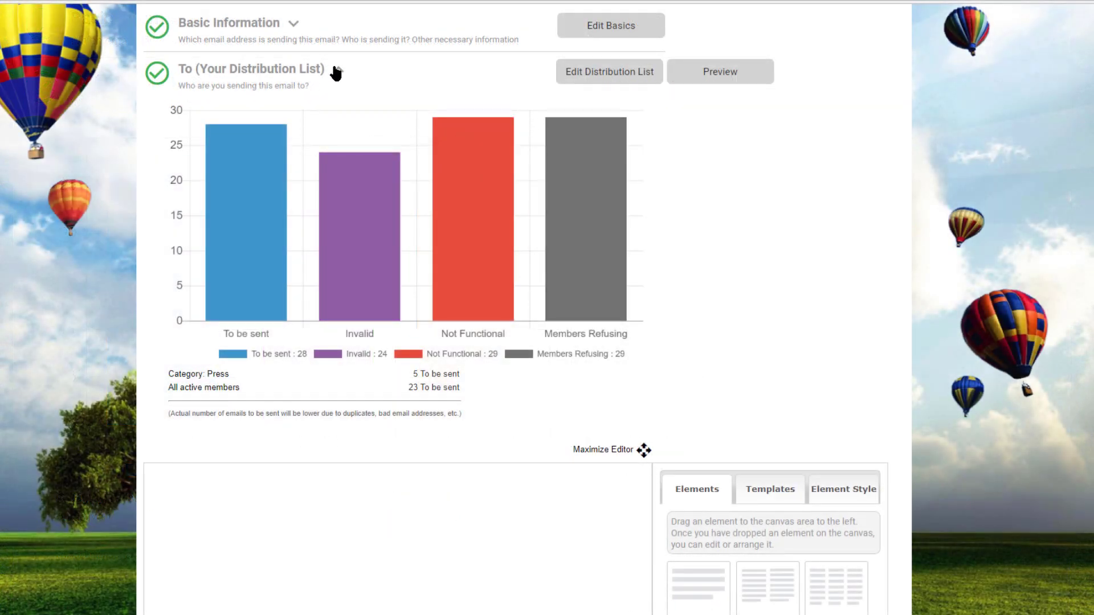
pyautogui.click(338, 71)
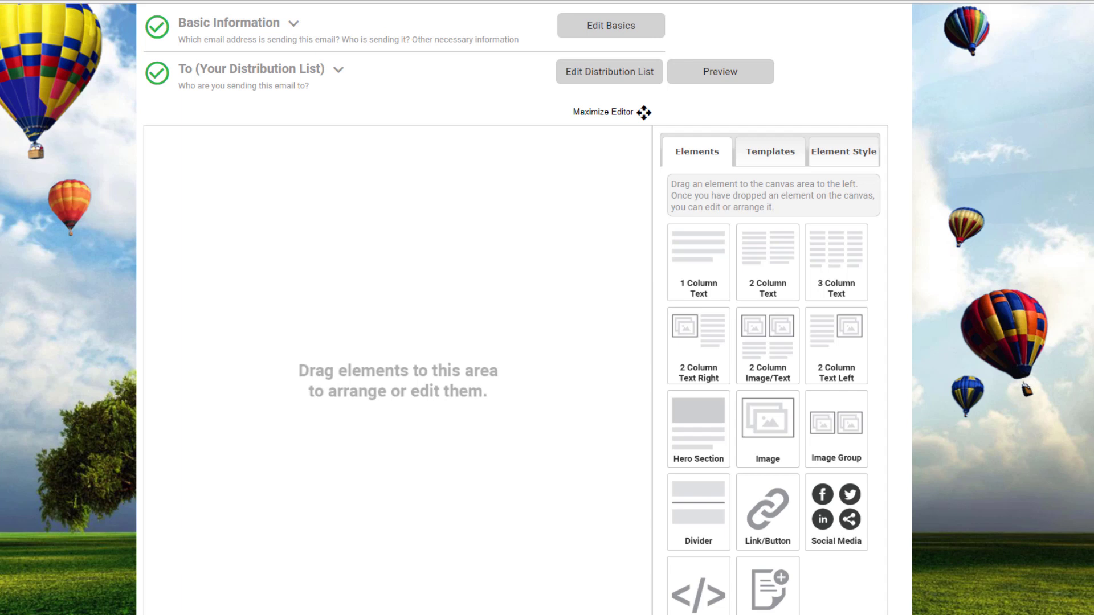
# Add a 1 Column Text, a 2 Column Image/Text and a 2 Column Text Left element to the canvas in that order
pyautogui.scroll(-3, 516, 309)
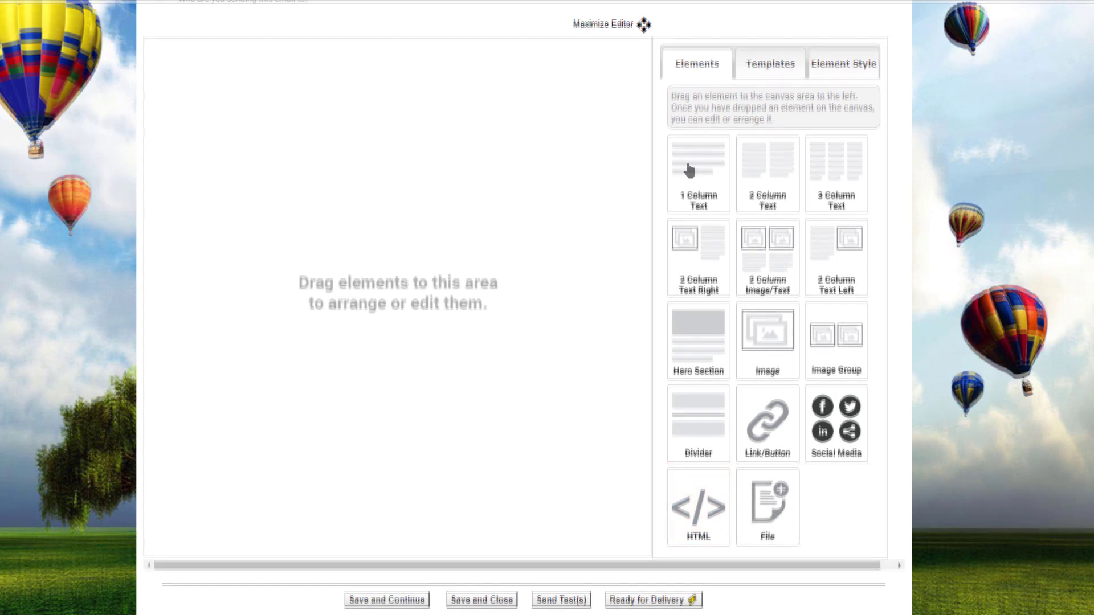
pyautogui.moveTo(688, 171); pyautogui.dragTo(181, 79)
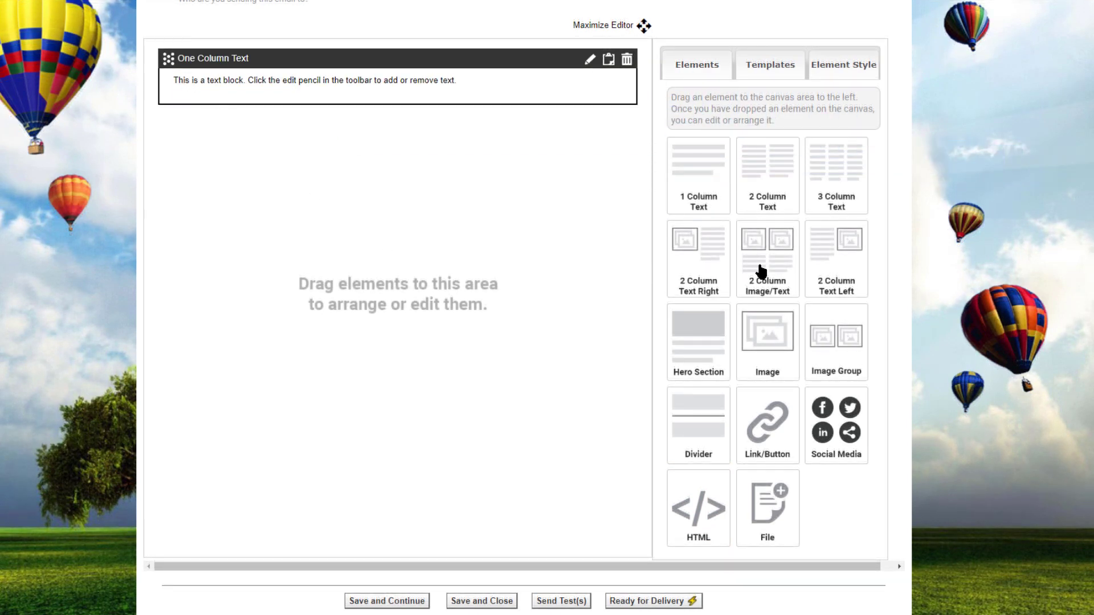
pyautogui.moveTo(758, 275); pyautogui.dragTo(176, 149)
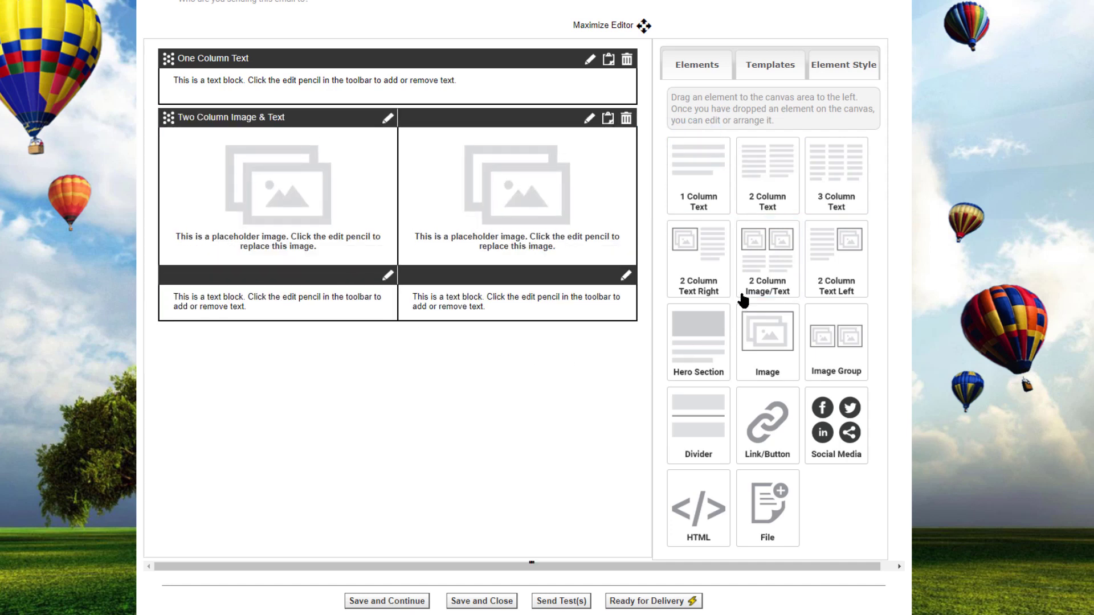
pyautogui.moveTo(825, 277); pyautogui.dragTo(176, 378)
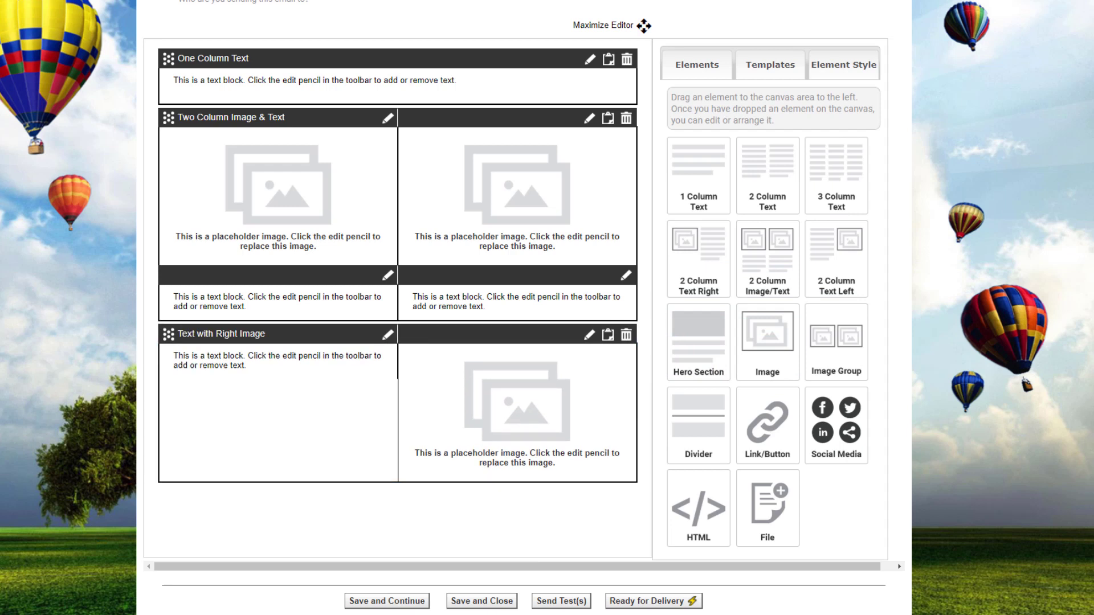
# Insert a 3 Column Text element above the Text with Right Image block, and move that block directly below the One Column Text block
pyautogui.moveTo(836, 188)
pyautogui.mouseDown()
pyautogui.moveTo(509, 269)
pyautogui.moveTo(240, 350)
pyautogui.moveTo(179, 382)
pyautogui.mouseUp()
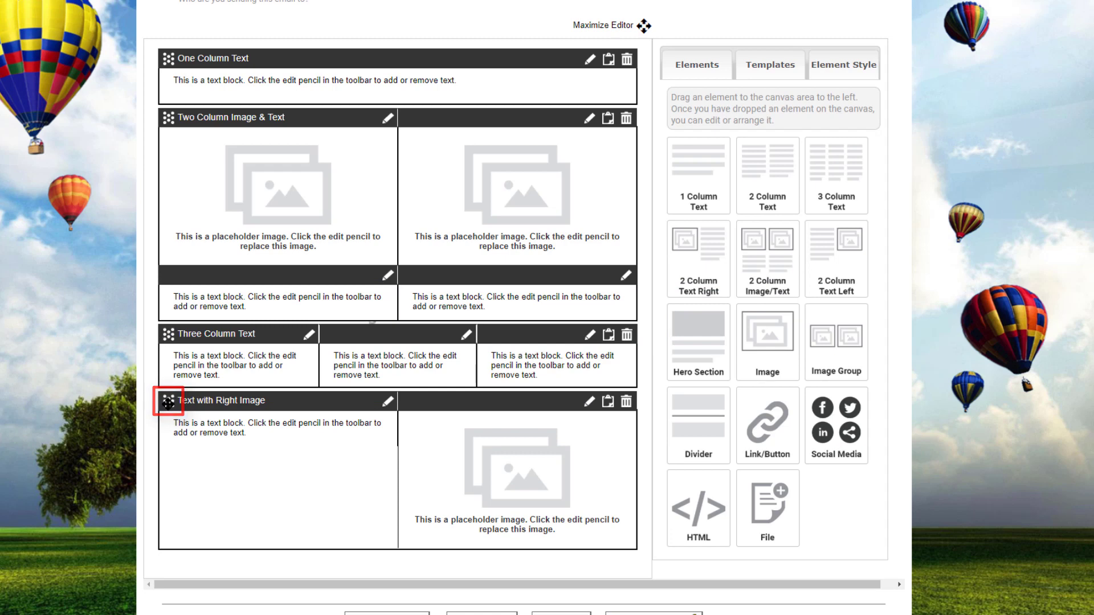
pyautogui.moveTo(168, 403); pyautogui.dragTo(168, 117)
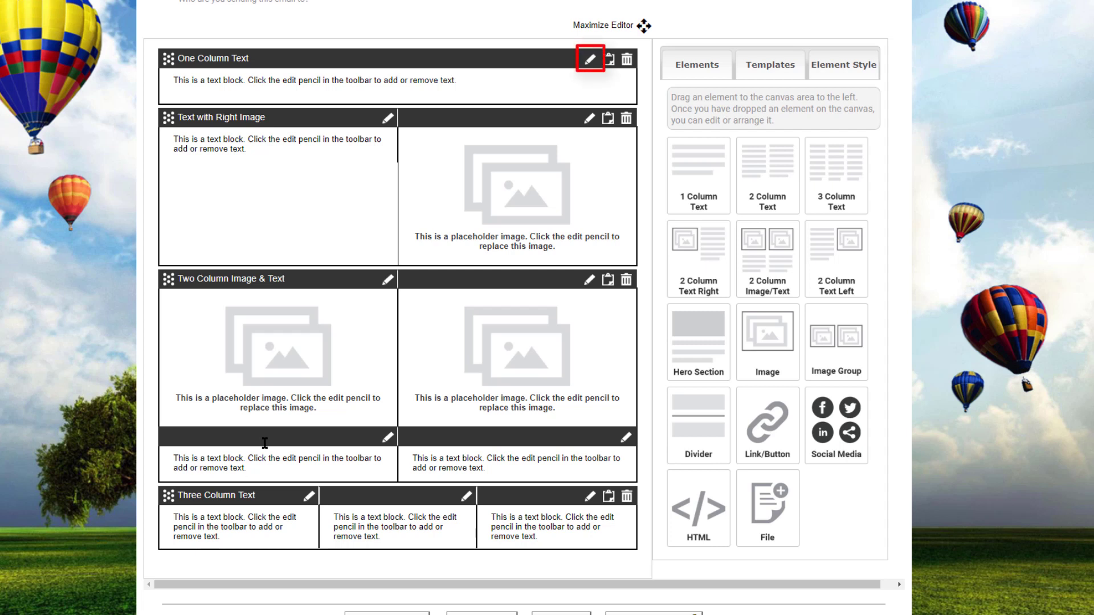
# Duplicate the One Column Text block and delete the copy
pyautogui.click(590, 61)
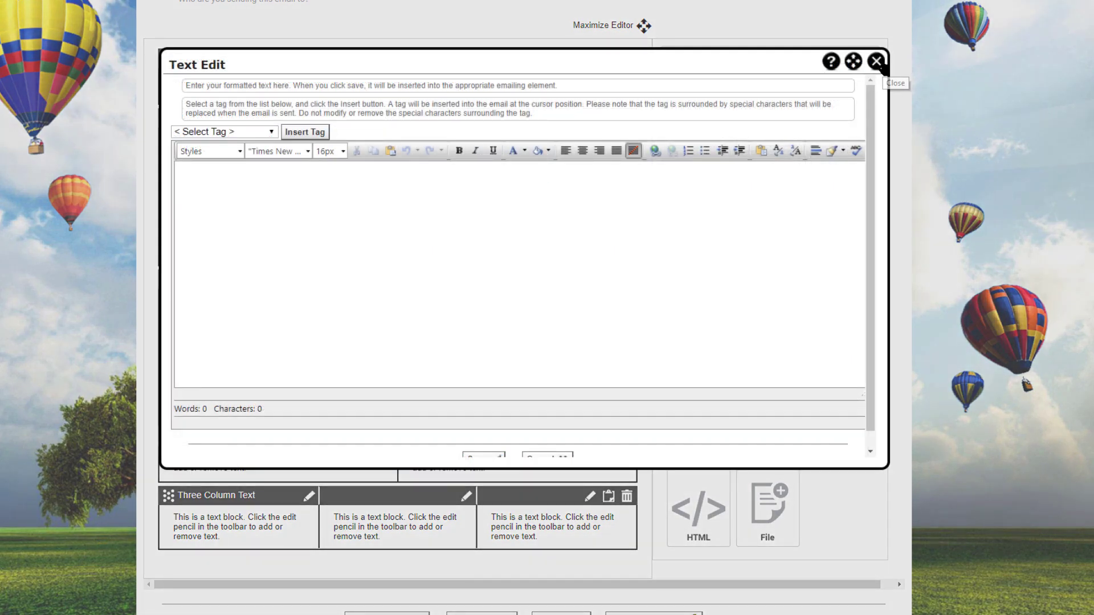
pyautogui.click(881, 65)
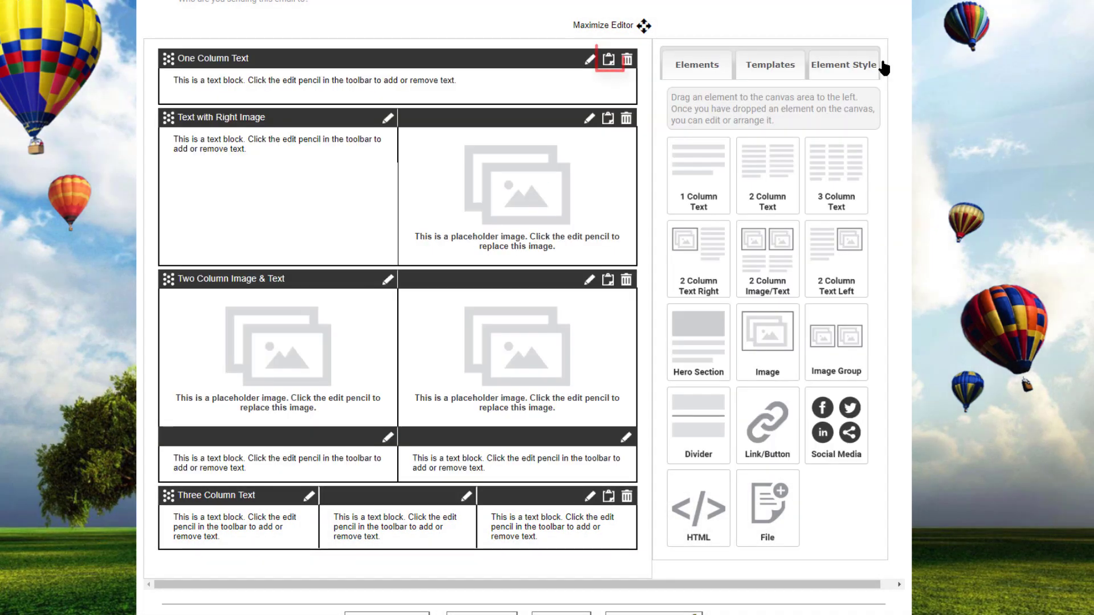
pyautogui.click(609, 59)
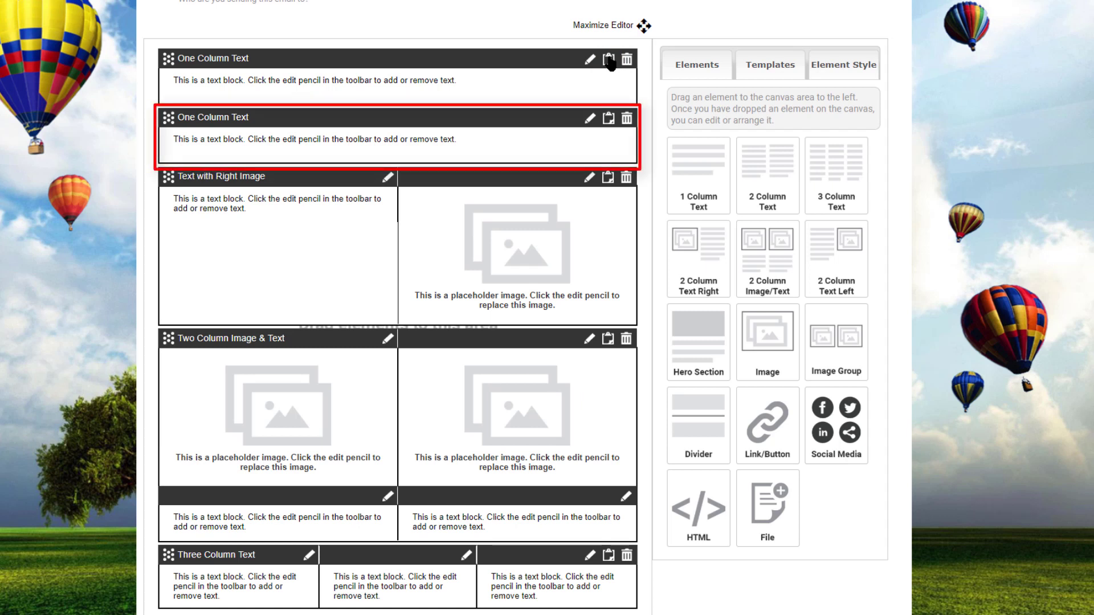
pyautogui.click(628, 120)
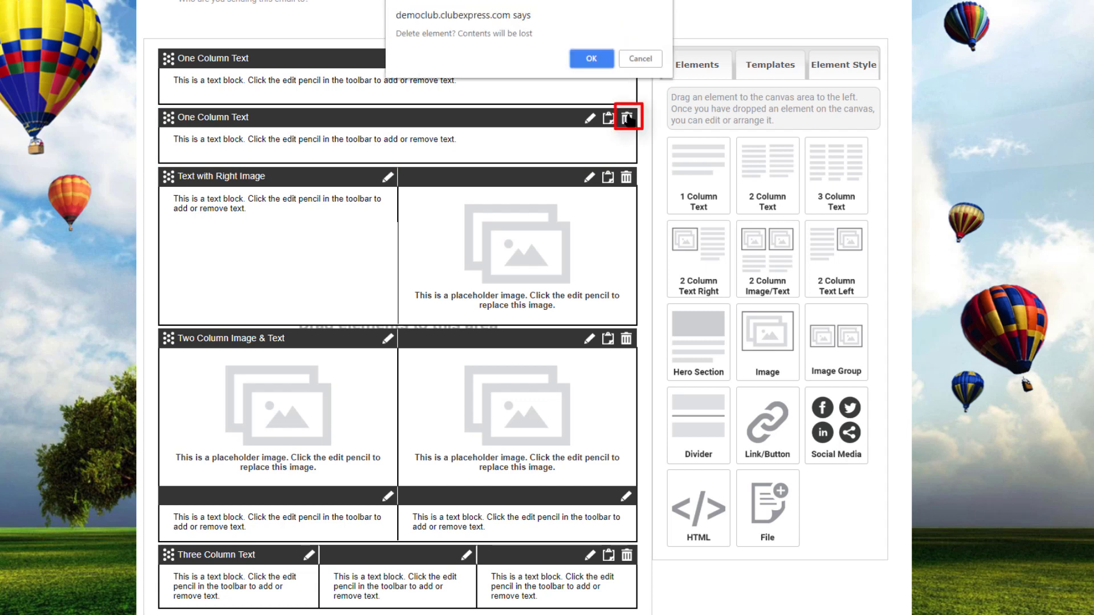
pyautogui.click(595, 63)
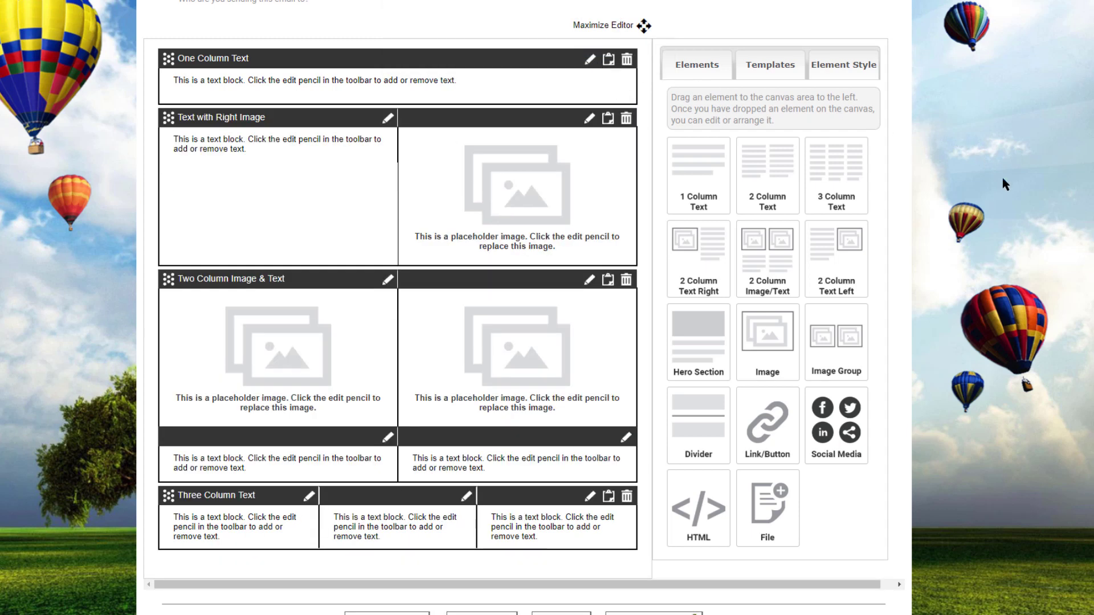
# Enter "NorthWest Balloon Club", "Election Results" and "Meet the New Executive Board" on three lines in the One Column Text block
pyautogui.click(591, 60)
pyautogui.write('No')
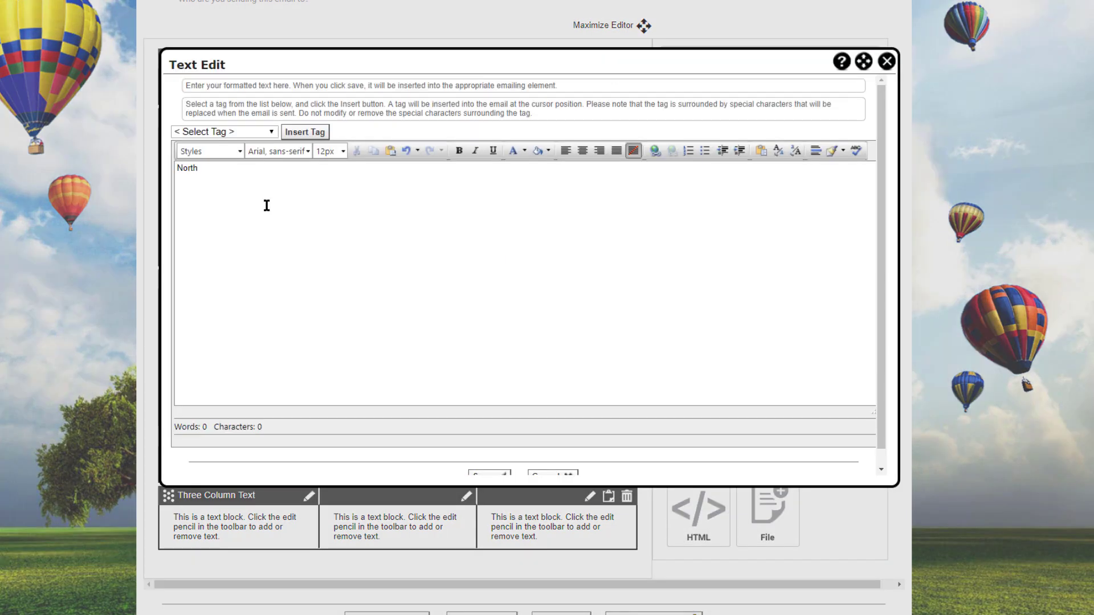
pyautogui.write('rthWest B')
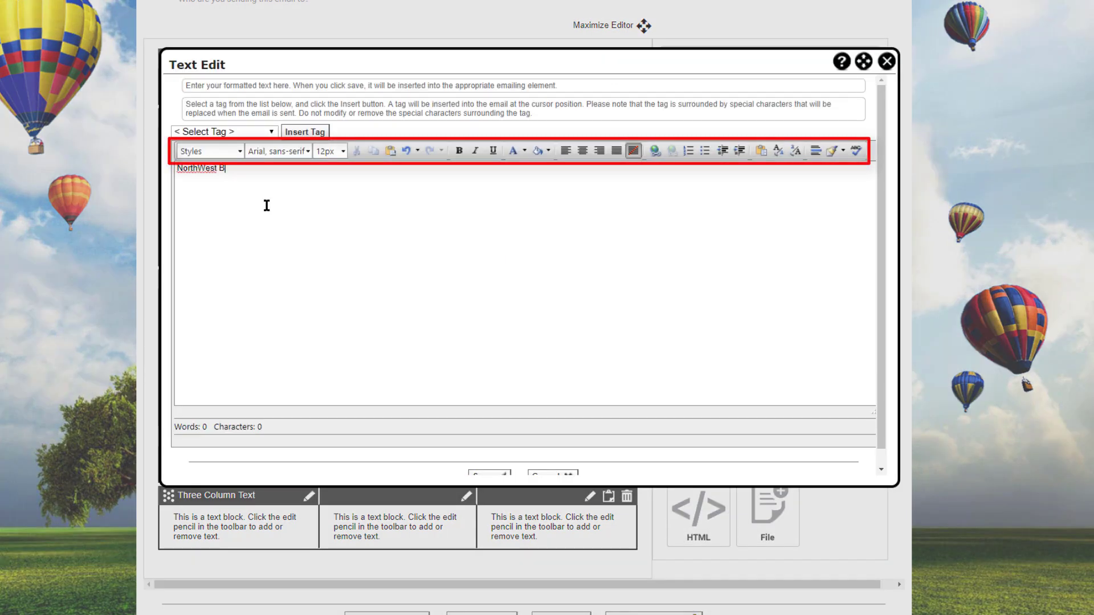
pyautogui.write('alloon Club')
pyautogui.press('Return')
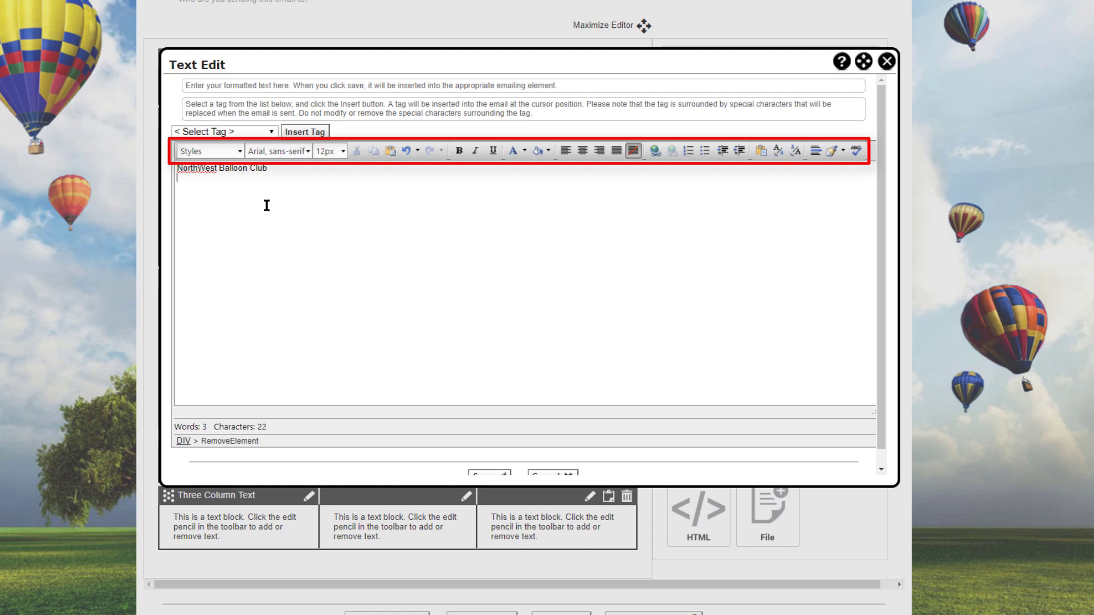
pyautogui.write('Elec')
pyautogui.write('tion ResultsMeet the n')
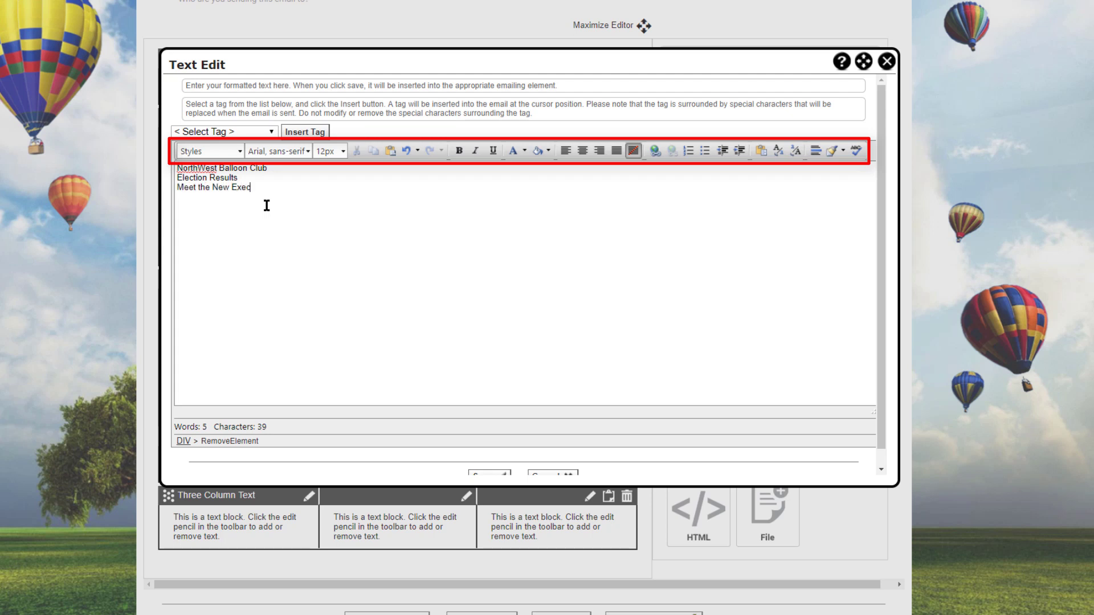
pyautogui.write('ew Executive Board')
# Apply the Heading 1 style to all three title lines and center them
pyautogui.moveTo(298, 189); pyautogui.dragTo(173, 168)
pyautogui.click(238, 151)
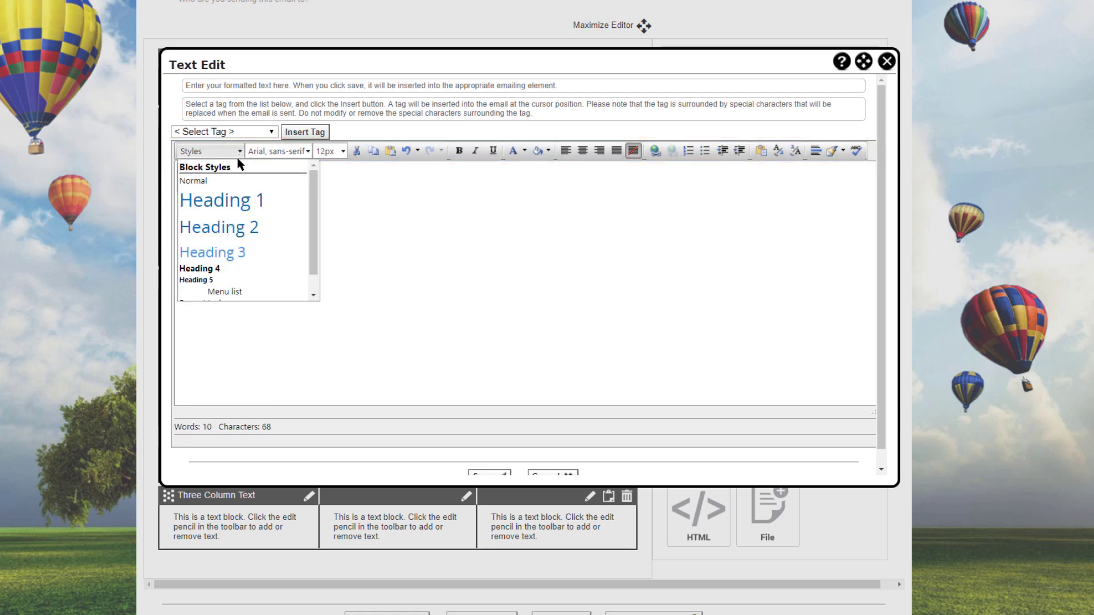
pyautogui.click(228, 198)
pyautogui.moveTo(458, 229); pyautogui.dragTo(176, 178)
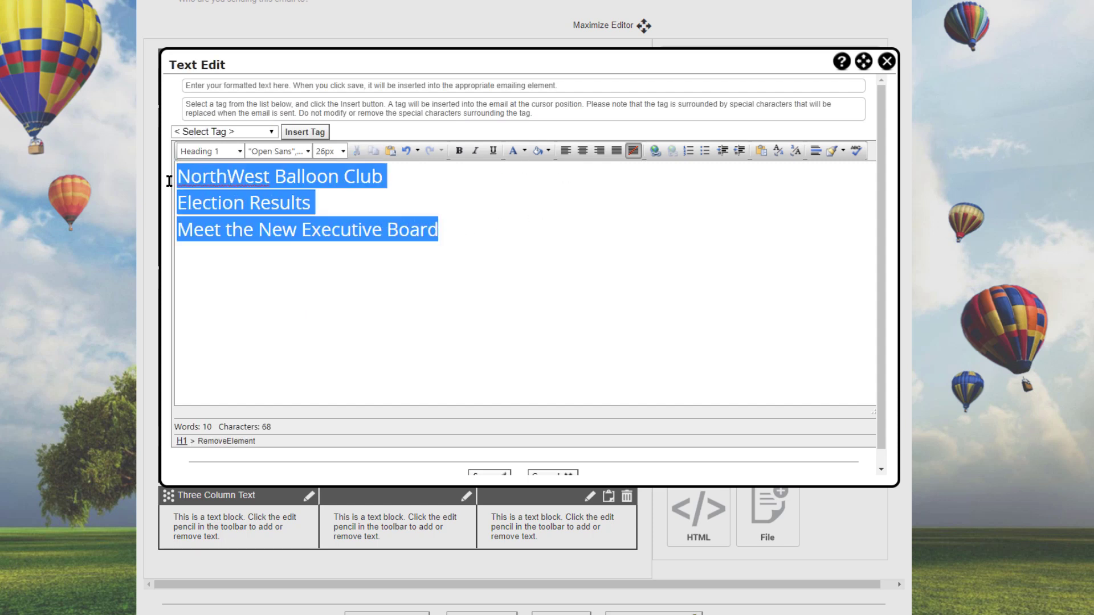
pyautogui.click(584, 151)
pyautogui.click(589, 198)
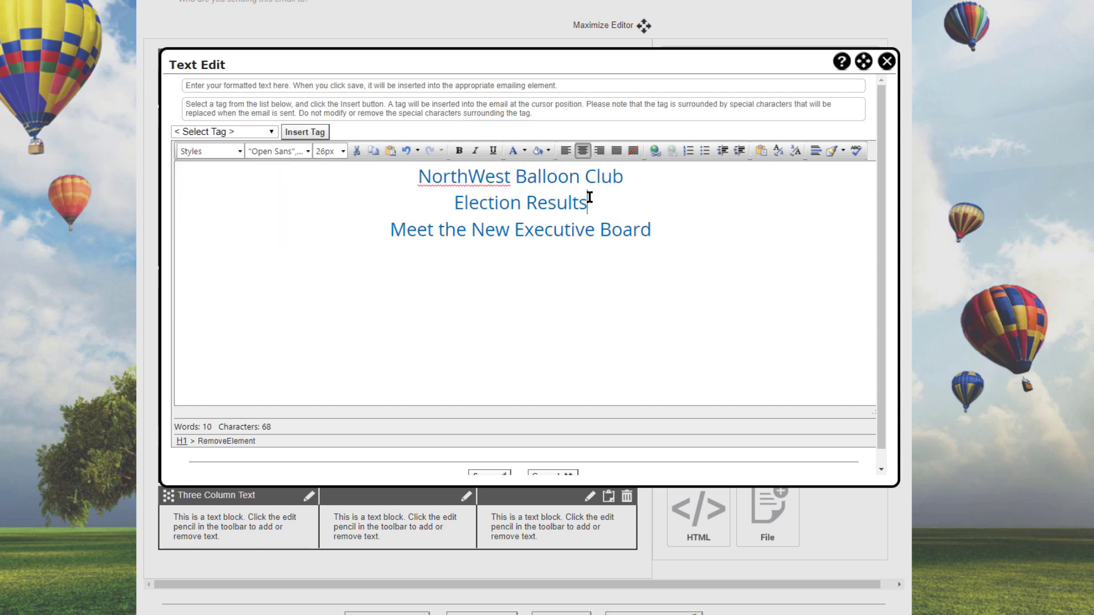
# Set the font size of the "NorthWest Balloon Club" line to 32px
pyautogui.moveTo(625, 178); pyautogui.dragTo(421, 173)
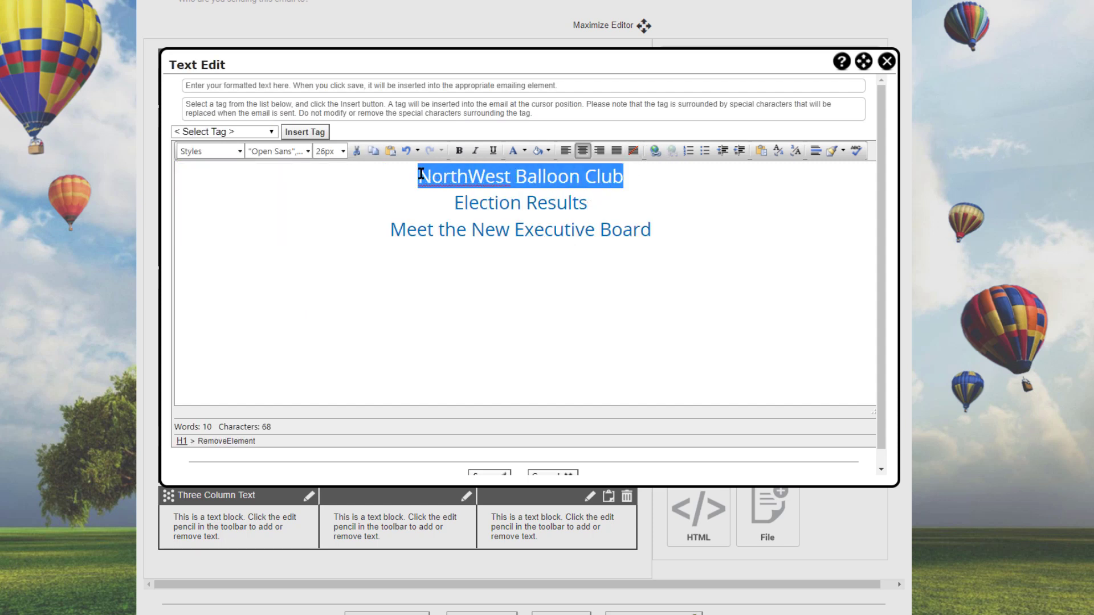
pyautogui.click(343, 151)
pyautogui.scroll(-2, 346, 293)
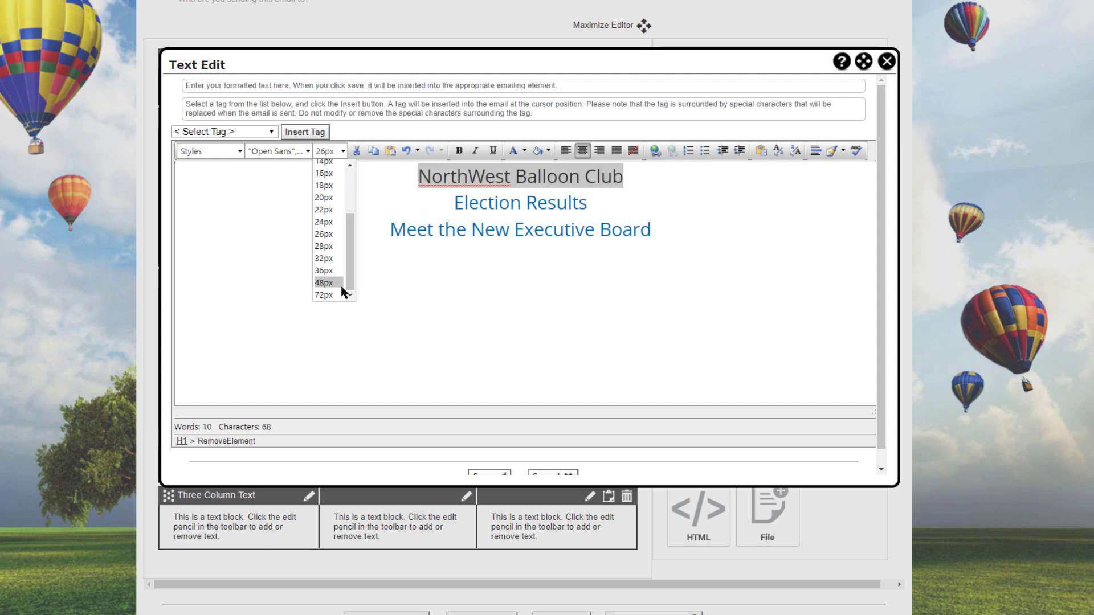
pyautogui.click(325, 246)
# Color the "Election Results" line red (#c00000) and save the text block
pyautogui.moveTo(454, 208); pyautogui.dragTo(593, 209)
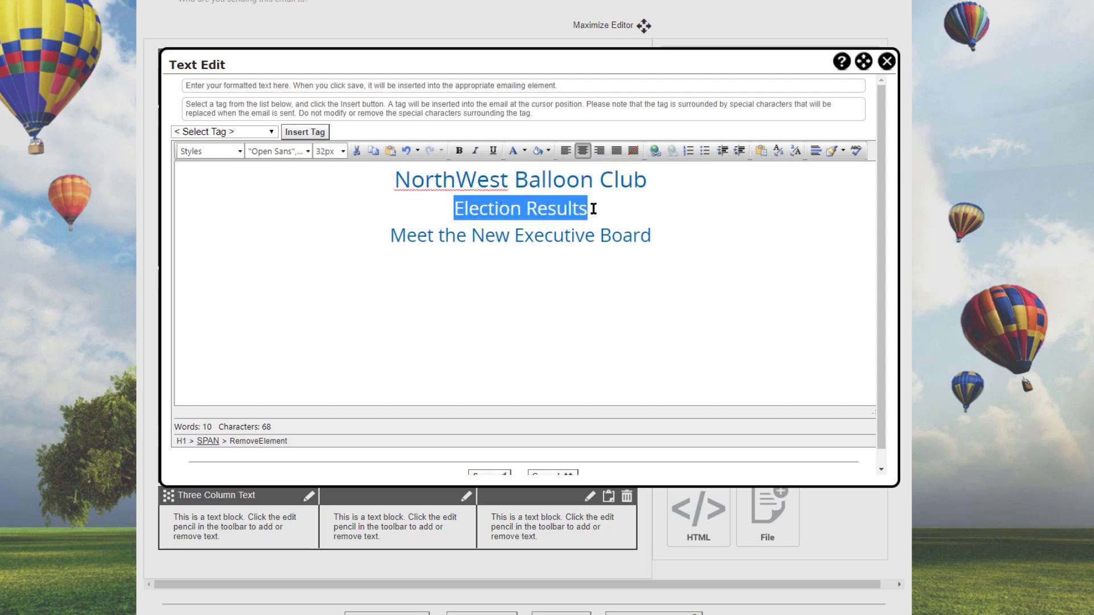
pyautogui.click(524, 151)
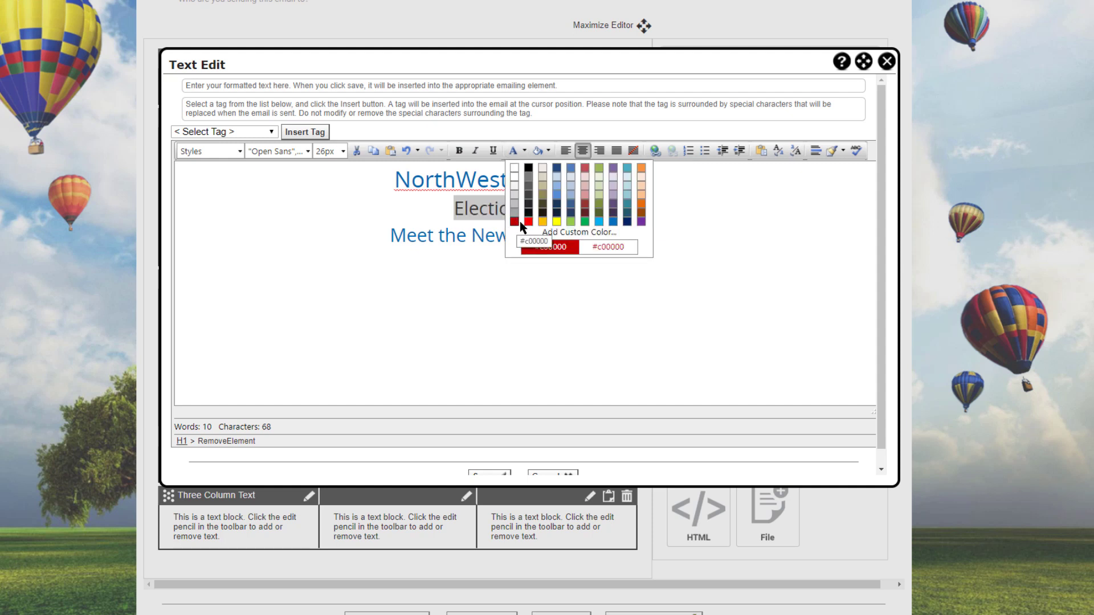
pyautogui.click(520, 223)
pyautogui.scroll(-1, 718, 306)
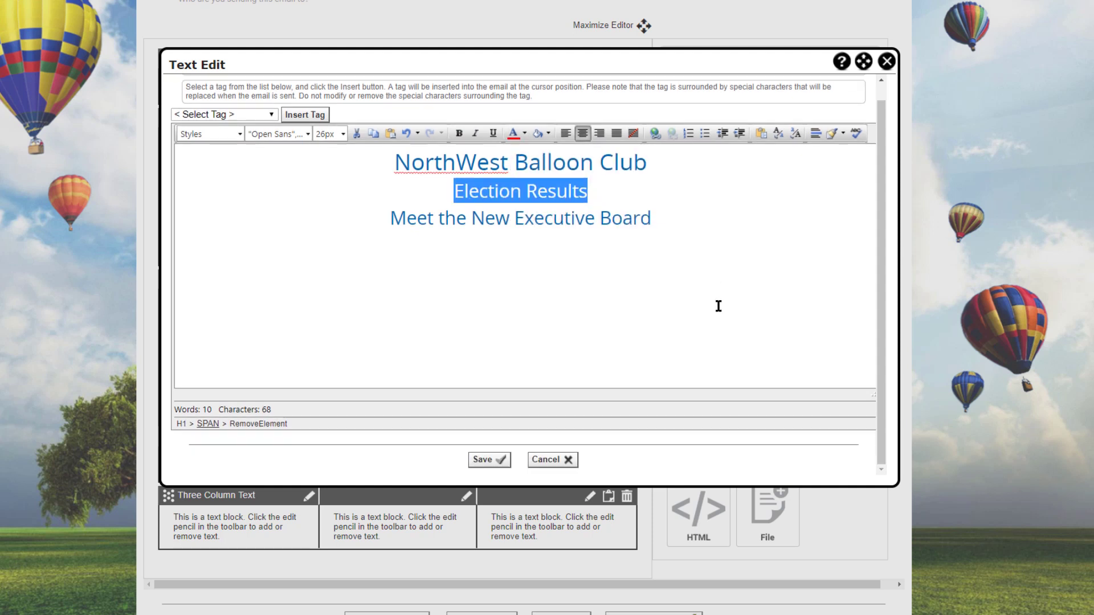
pyautogui.click(490, 459)
# Insert the "Balloon over field" photo, found by the title "Balloon", in the first column of the Two Column Image & Text block
pyautogui.click(387, 344)
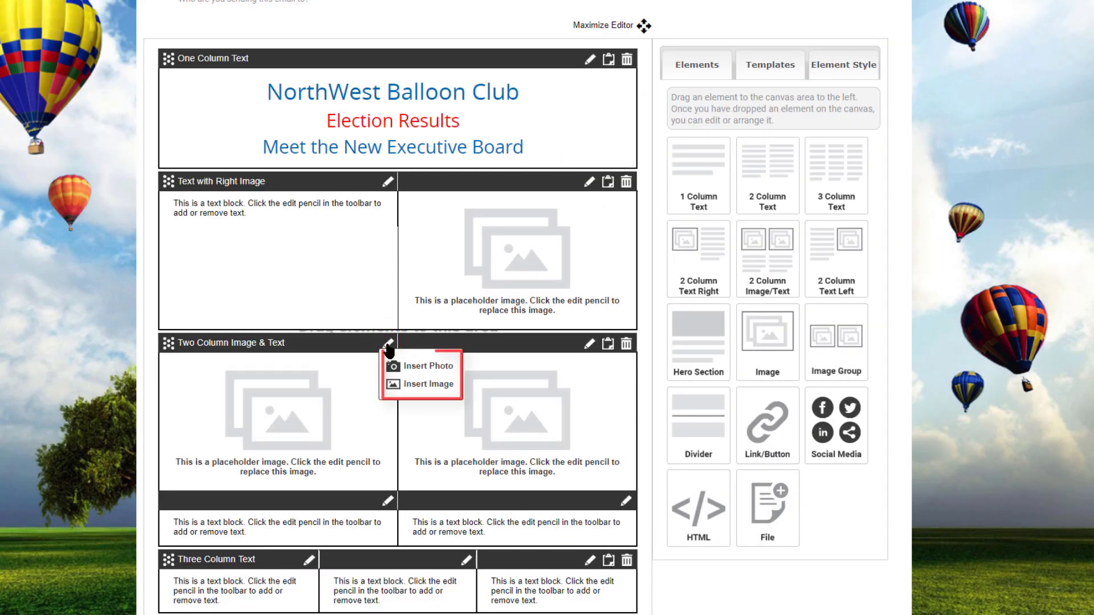
pyautogui.click(414, 368)
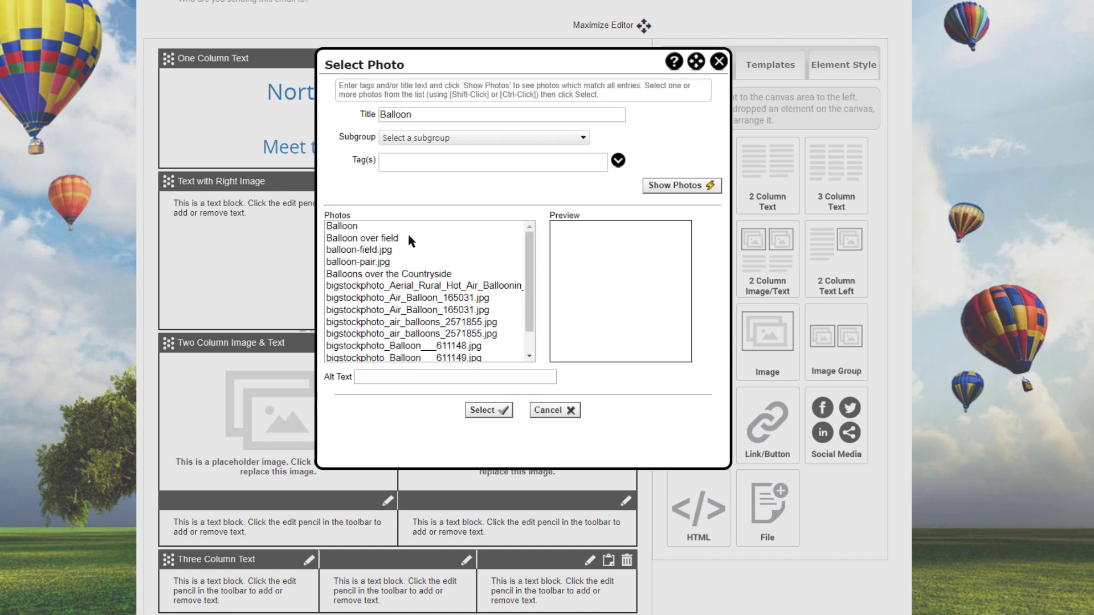
pyautogui.click(393, 240)
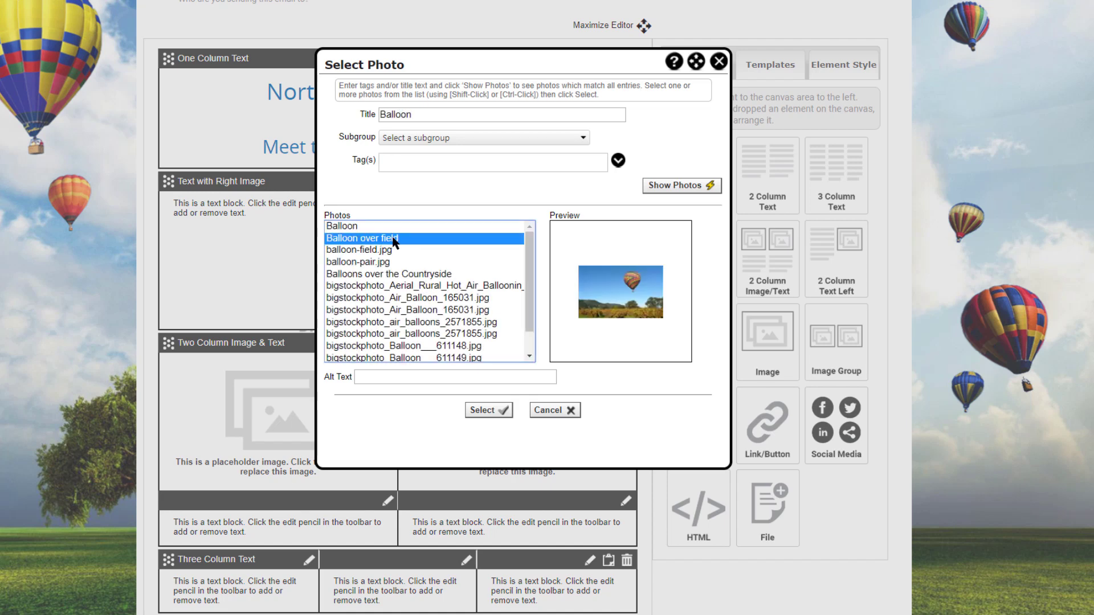
pyautogui.click(484, 410)
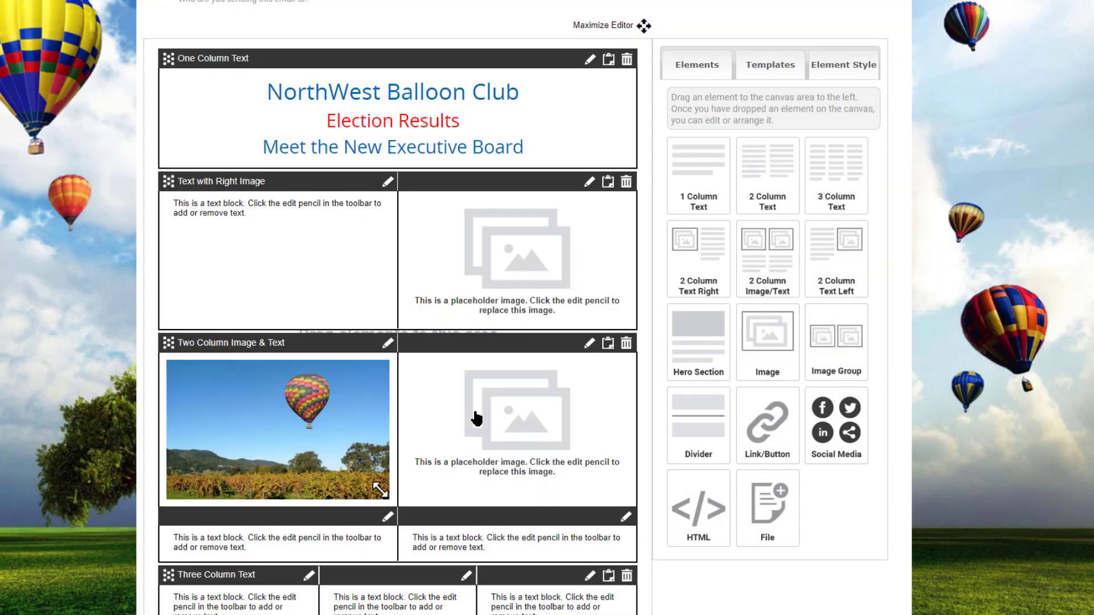
# Search the image library for file names starting with "Ball" for the block's second column, and preview balloonheader.jpg
pyautogui.click(589, 345)
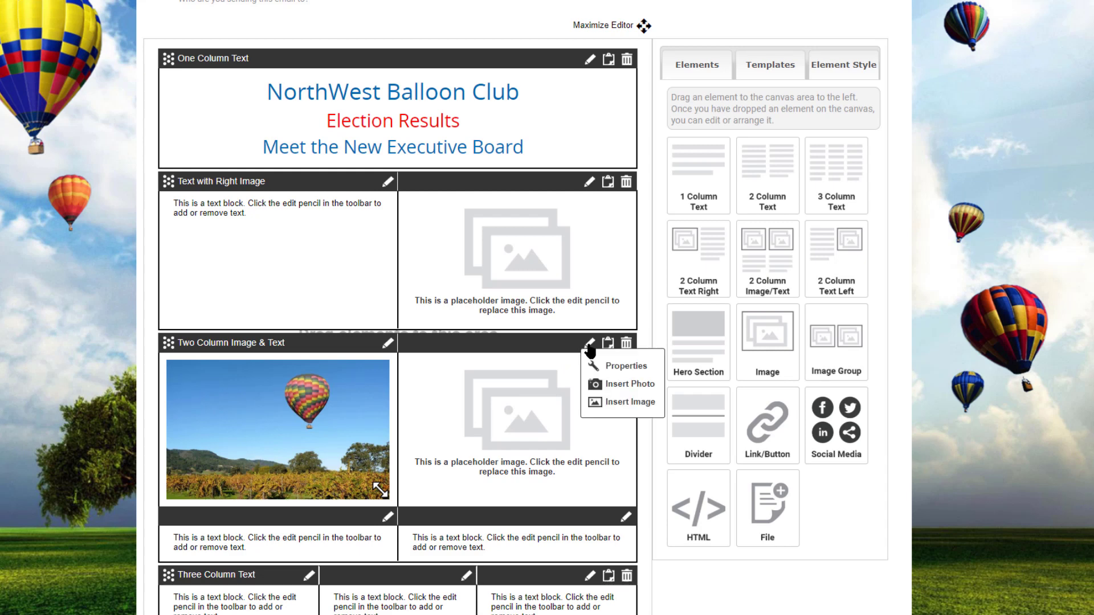
pyautogui.click(619, 403)
pyautogui.write('Ball')
pyautogui.click(676, 173)
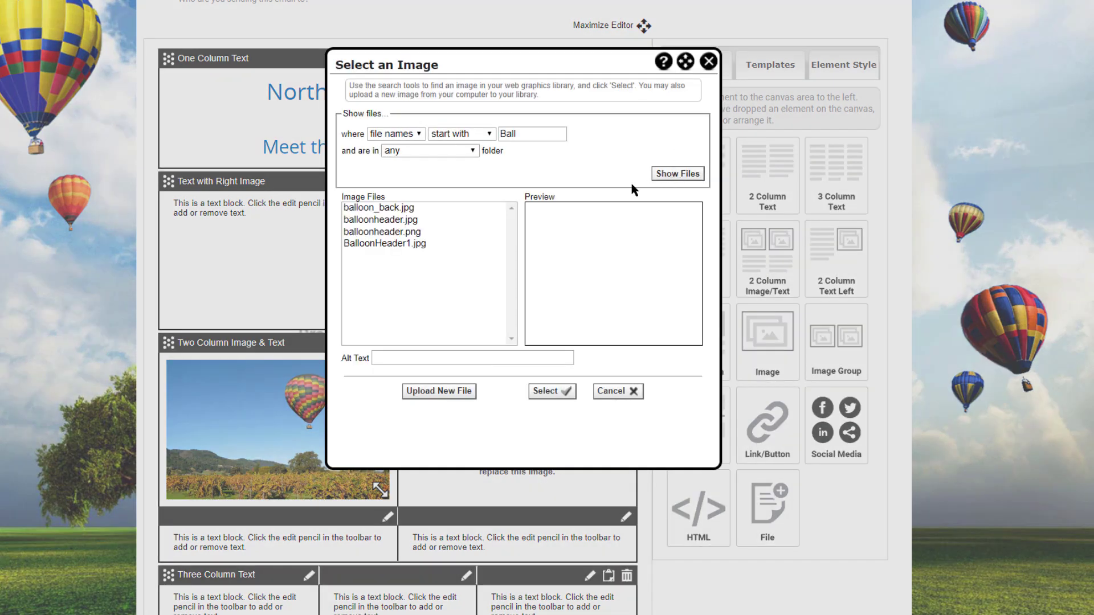
pyautogui.click(391, 208)
pyautogui.click(391, 220)
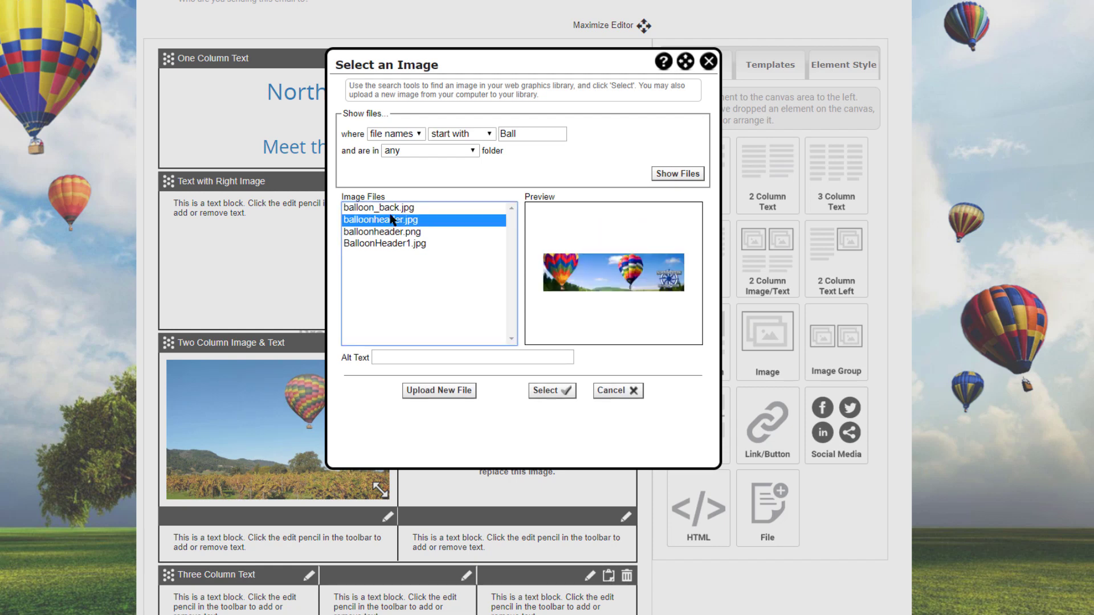
# Upload new-board.jpg to the Default Folder and insert it in the second column of the Two Column Image & Text block
pyautogui.click(437, 390)
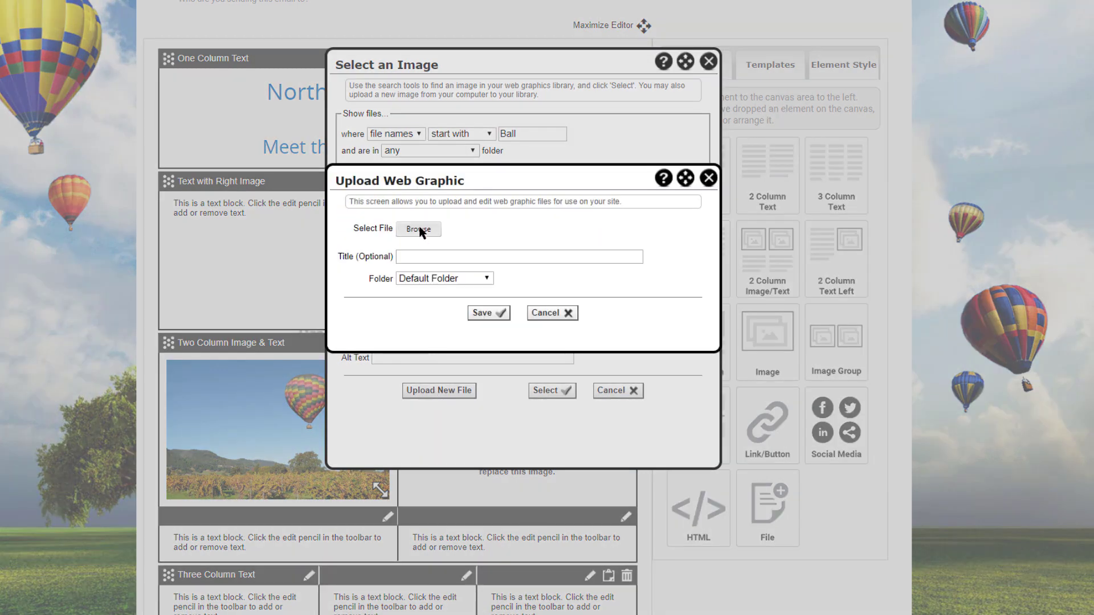
pyautogui.click(420, 230)
pyautogui.click(222, 50)
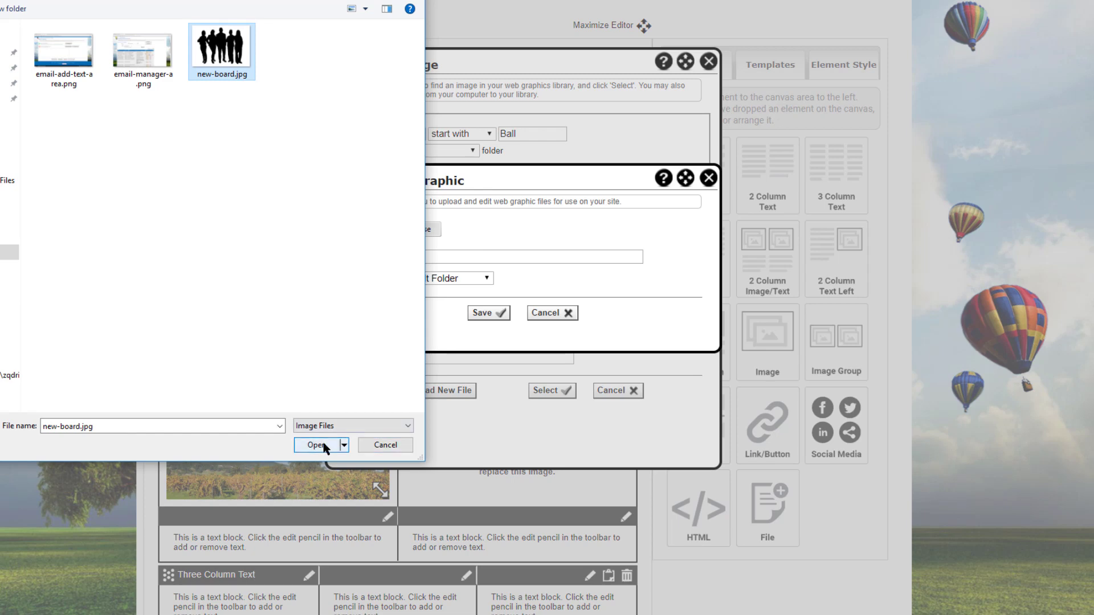
pyautogui.click(323, 445)
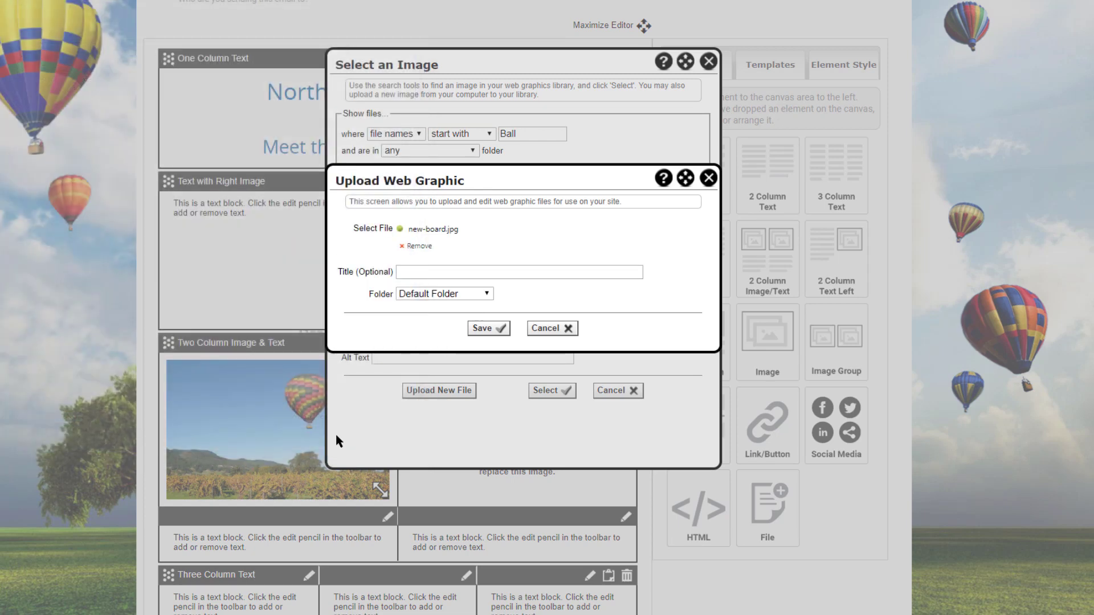
pyautogui.click(497, 335)
pyautogui.click(519, 303)
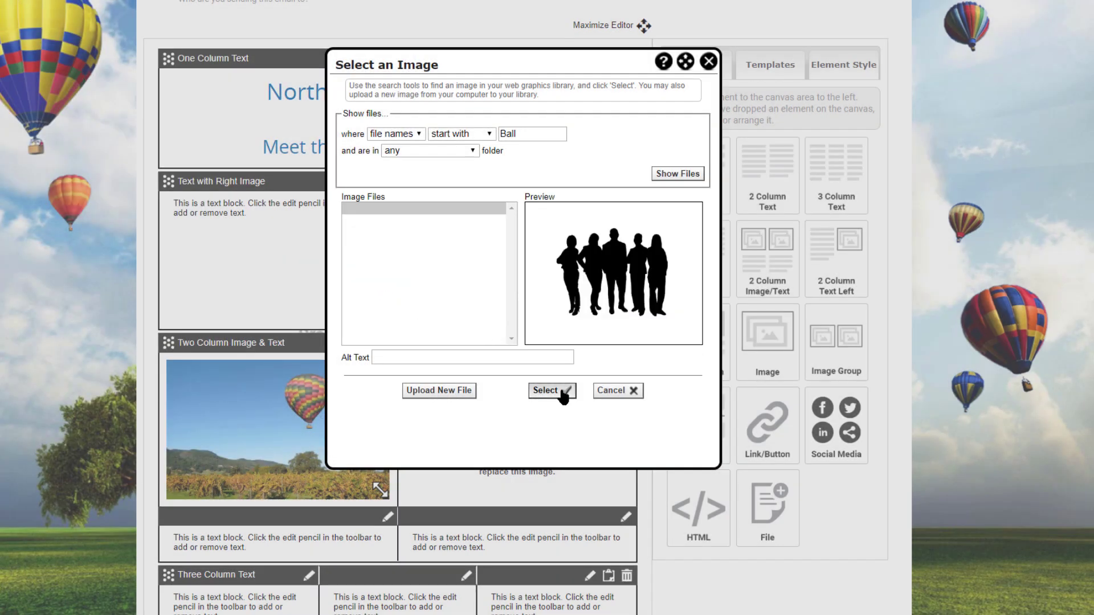
pyautogui.click(545, 391)
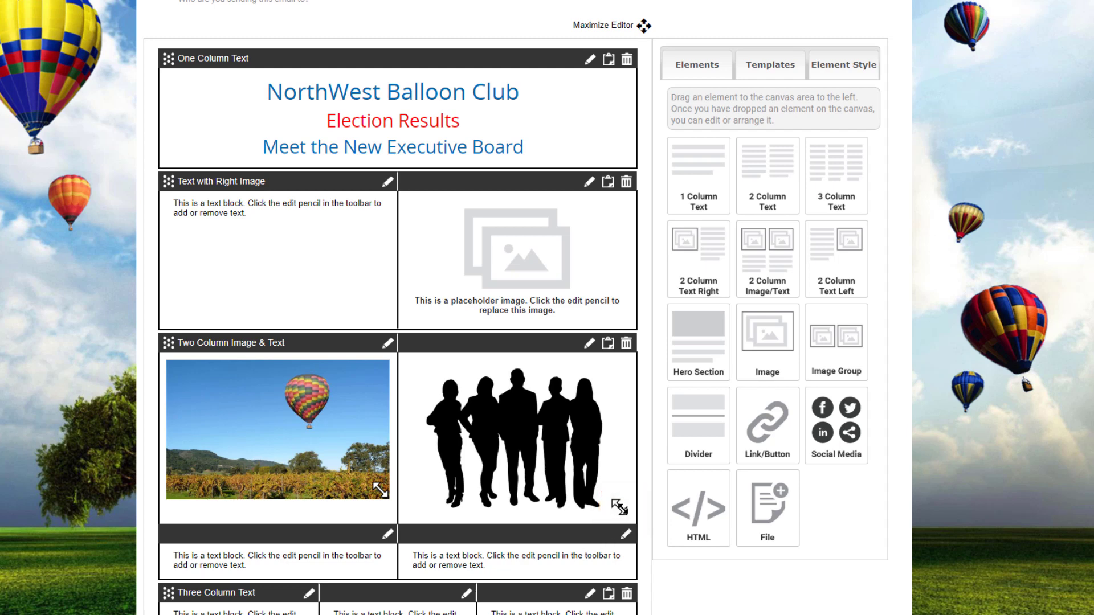
# Shrink the executive board silhouette image slightly and give it a 1px border in the custom color #2e35f5
pyautogui.moveTo(619, 506); pyautogui.dragTo(613, 479)
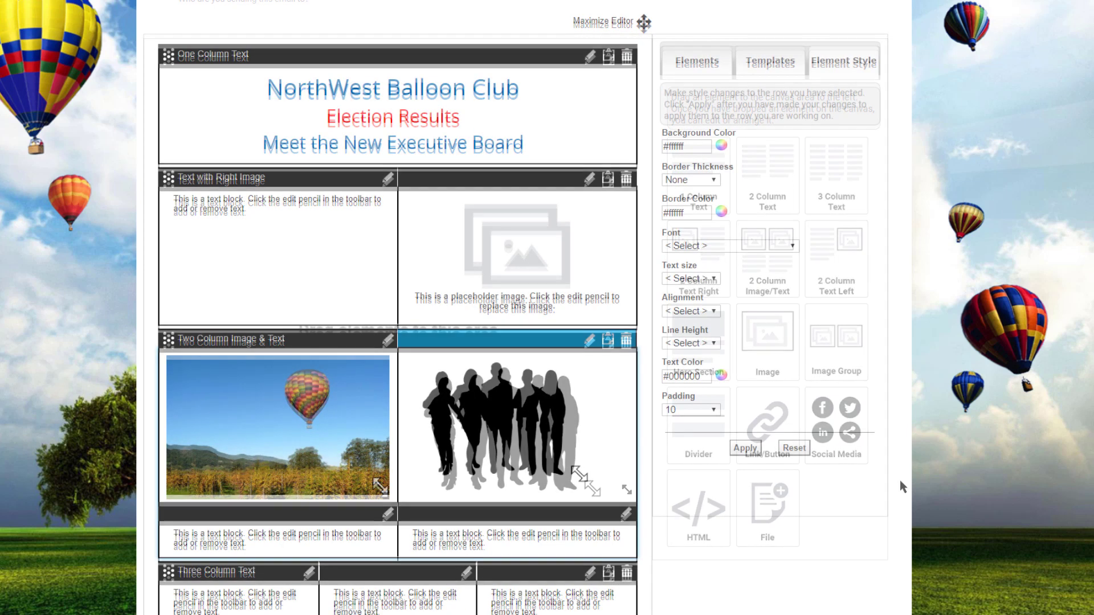
pyautogui.click(590, 338)
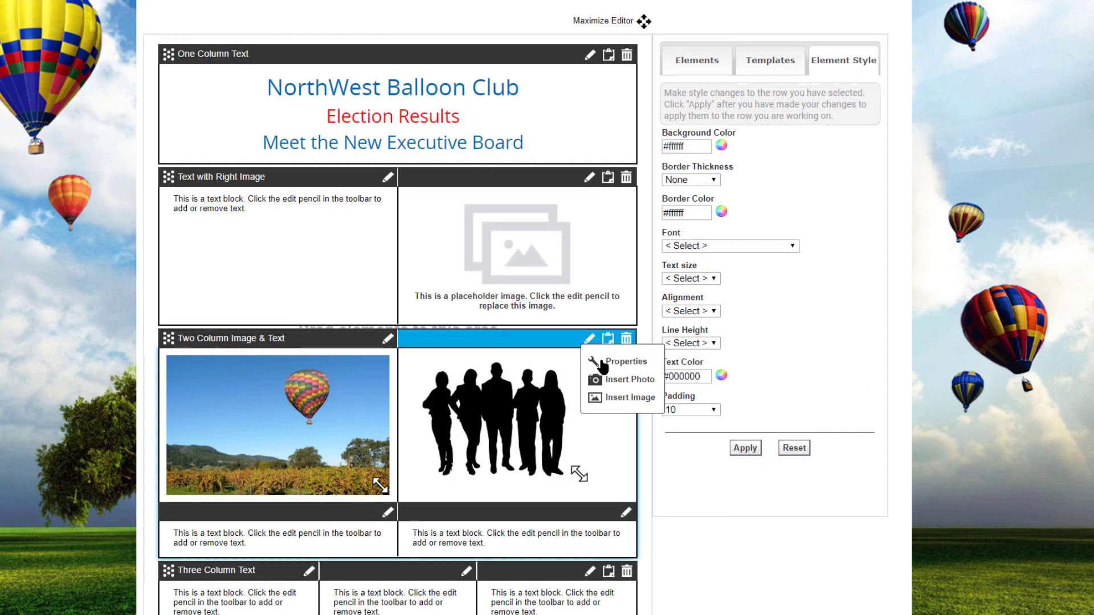
pyautogui.click(602, 365)
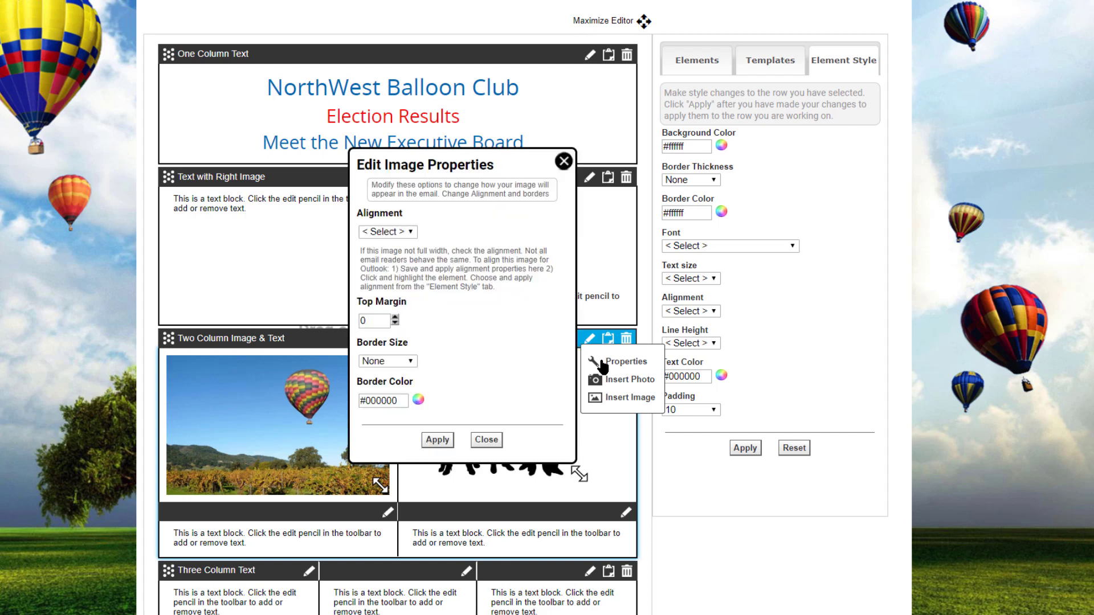
pyautogui.click(410, 361)
pyautogui.click(383, 398)
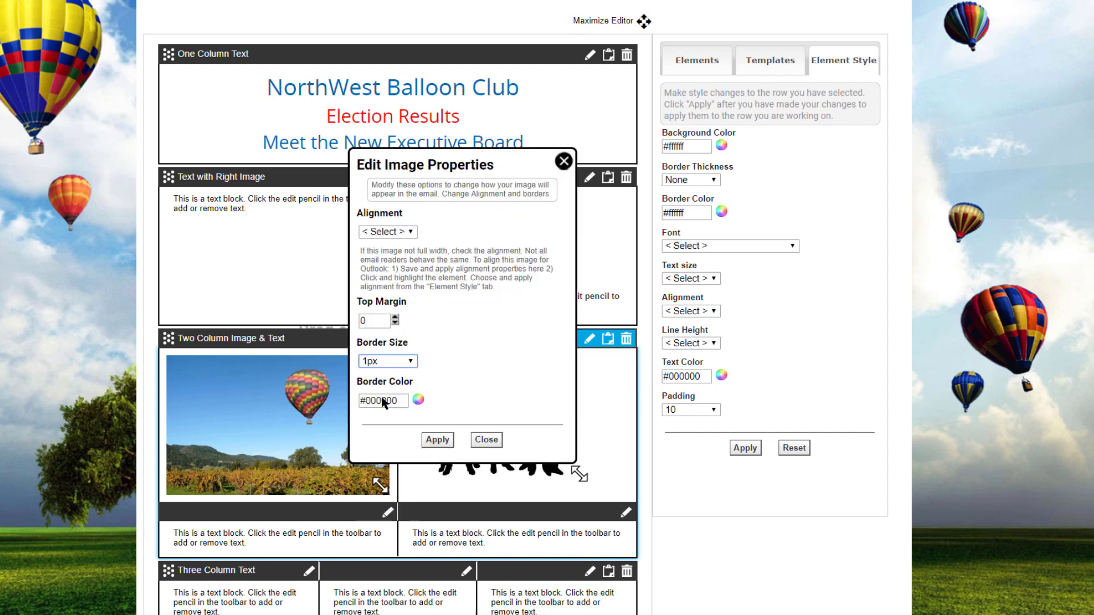
pyautogui.click(418, 402)
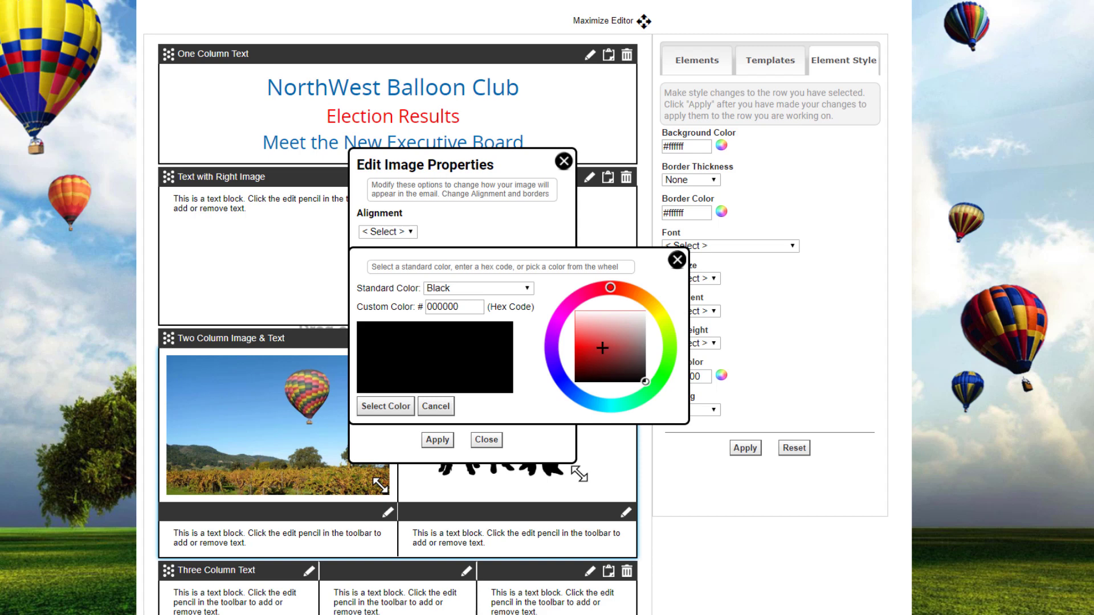
pyautogui.click(563, 376)
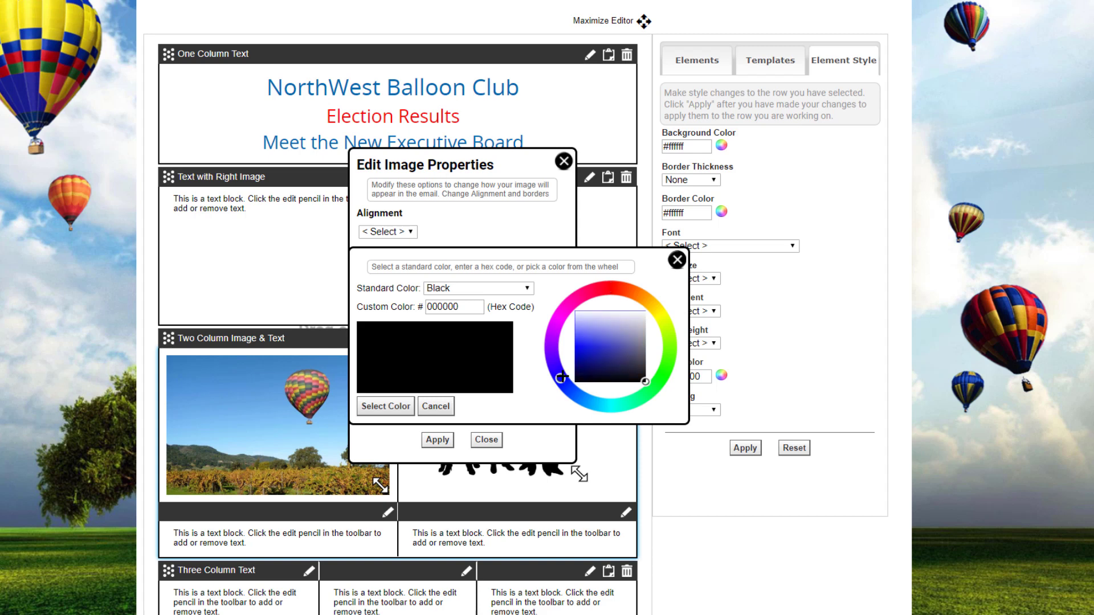
pyautogui.click(581, 341)
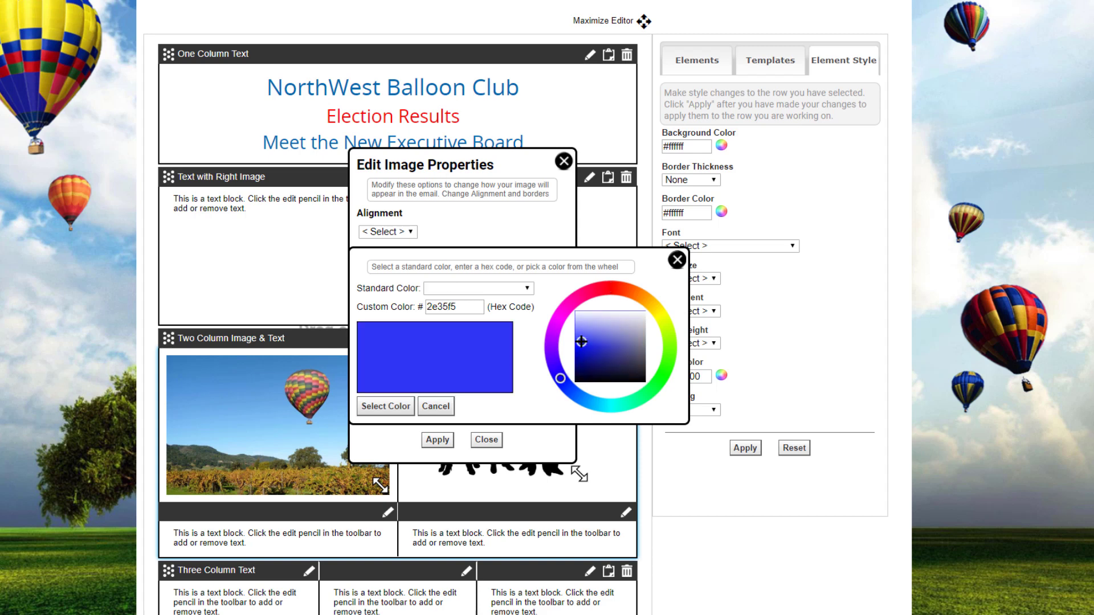
pyautogui.click(402, 406)
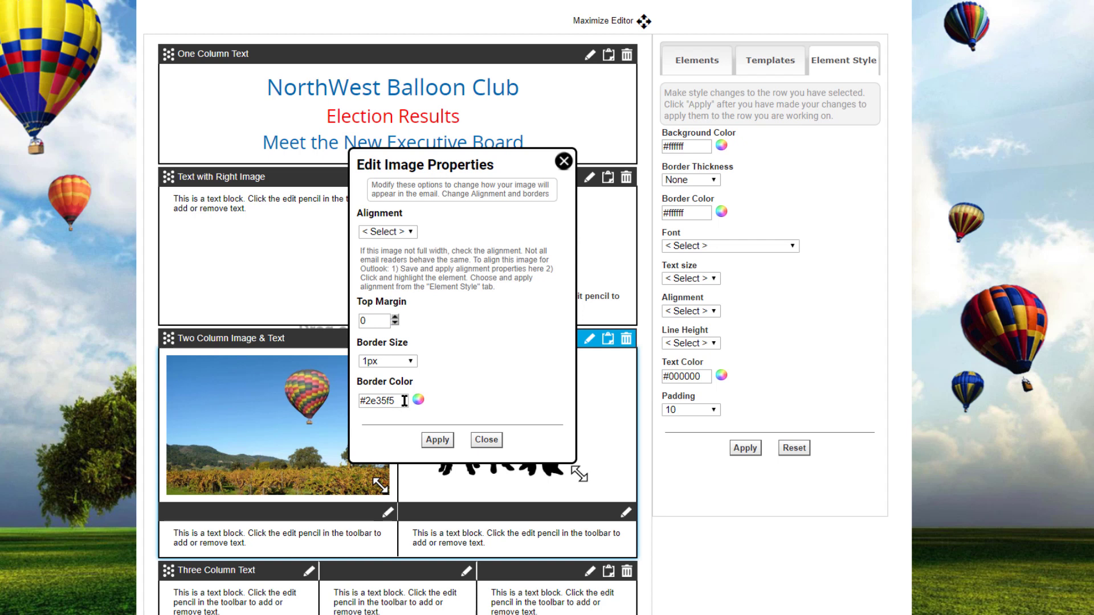
pyautogui.click(438, 441)
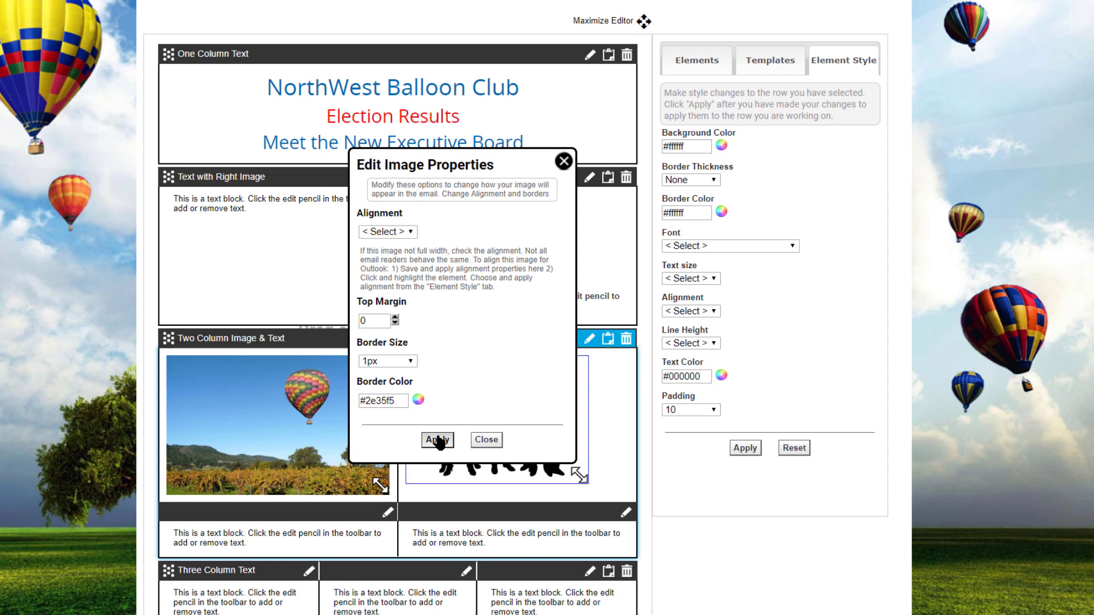
# Set the silhouette image's alignment to Center, apply it and close the image properties
pyautogui.click(412, 232)
pyautogui.click(395, 264)
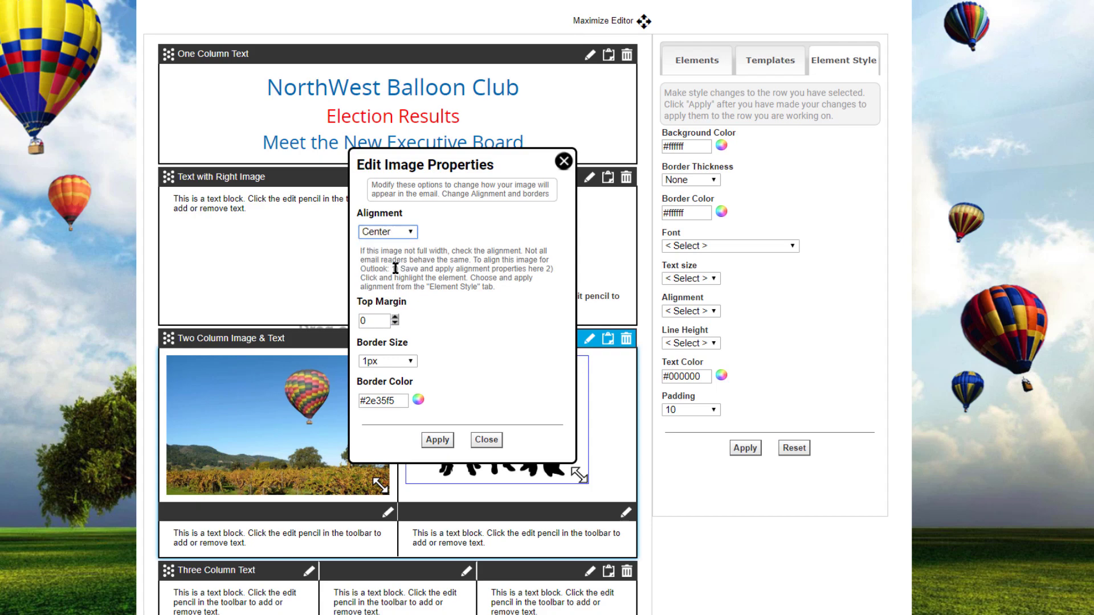
pyautogui.click(437, 440)
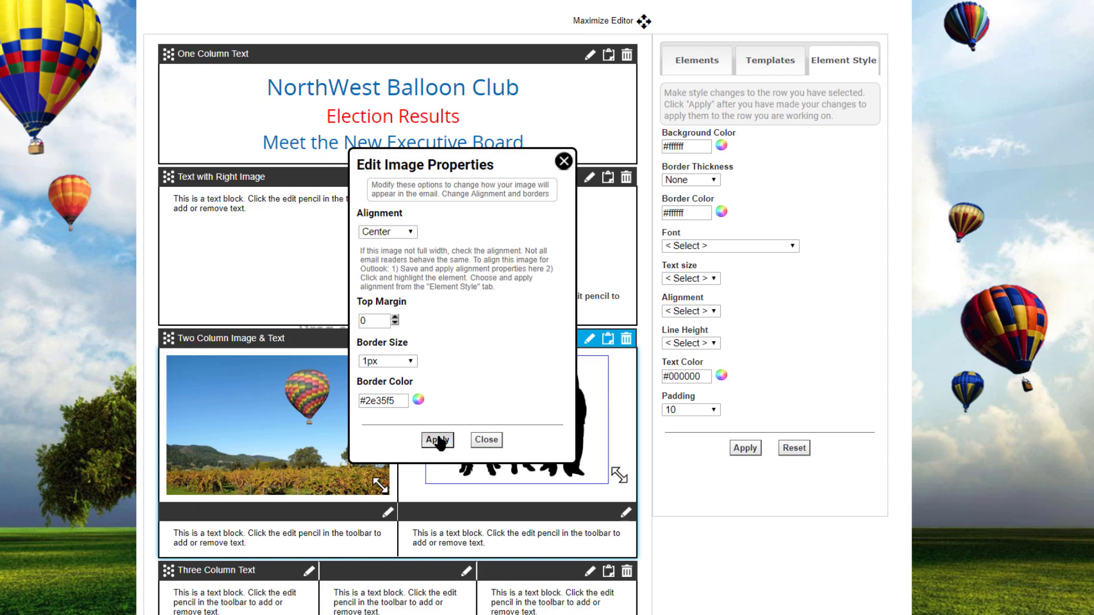
pyautogui.click(487, 440)
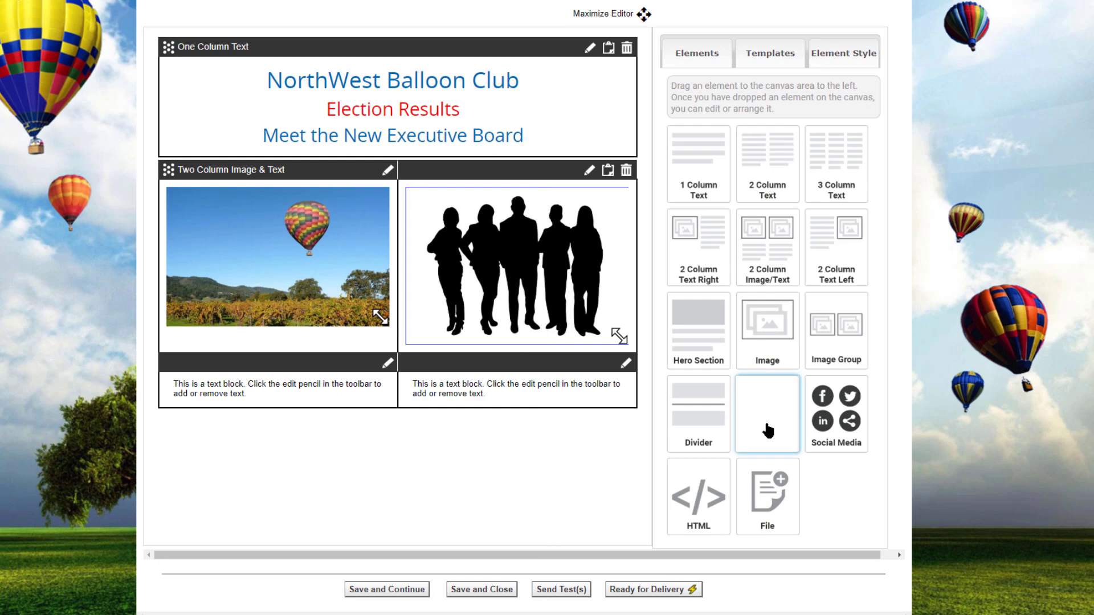
# Add a Link/Button element between the heading text and the image block, and set its link type to Document
pyautogui.moveTo(766, 419); pyautogui.dragTo(285, 211)
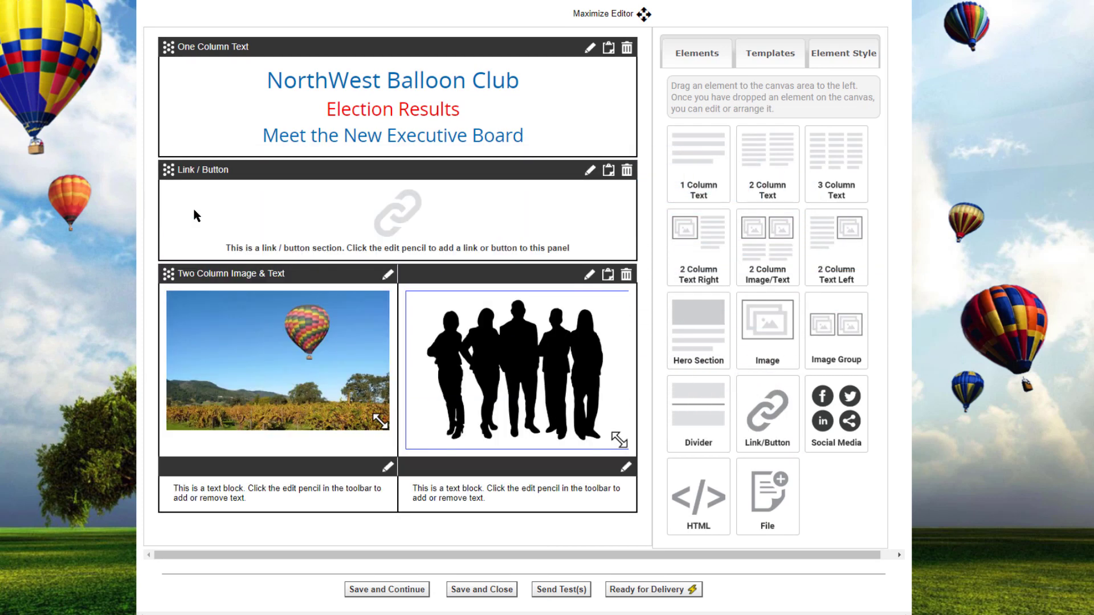
pyautogui.click(590, 171)
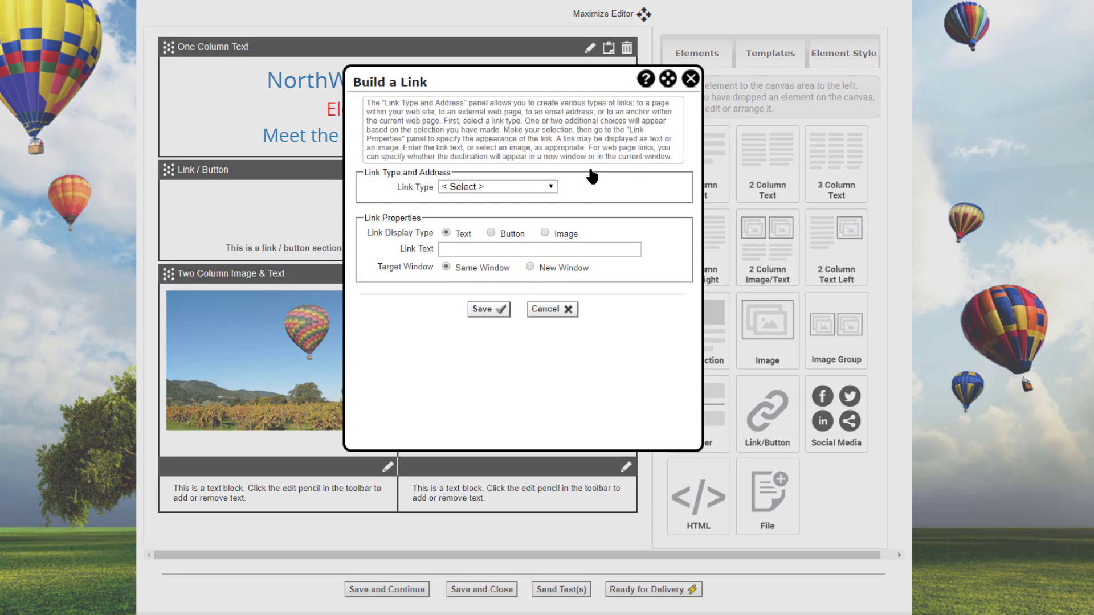
pyautogui.click(551, 188)
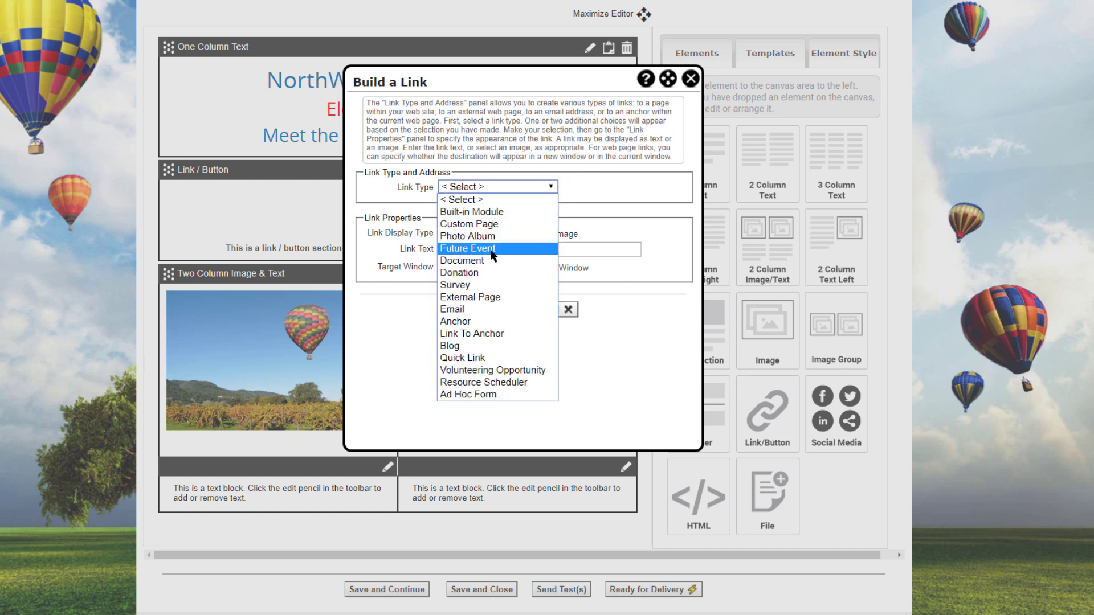
pyautogui.click(473, 260)
# Link to the "Board Orientation Chart" document in the Board of Directors folder, display it as a button, and save the link
pyautogui.click(473, 205)
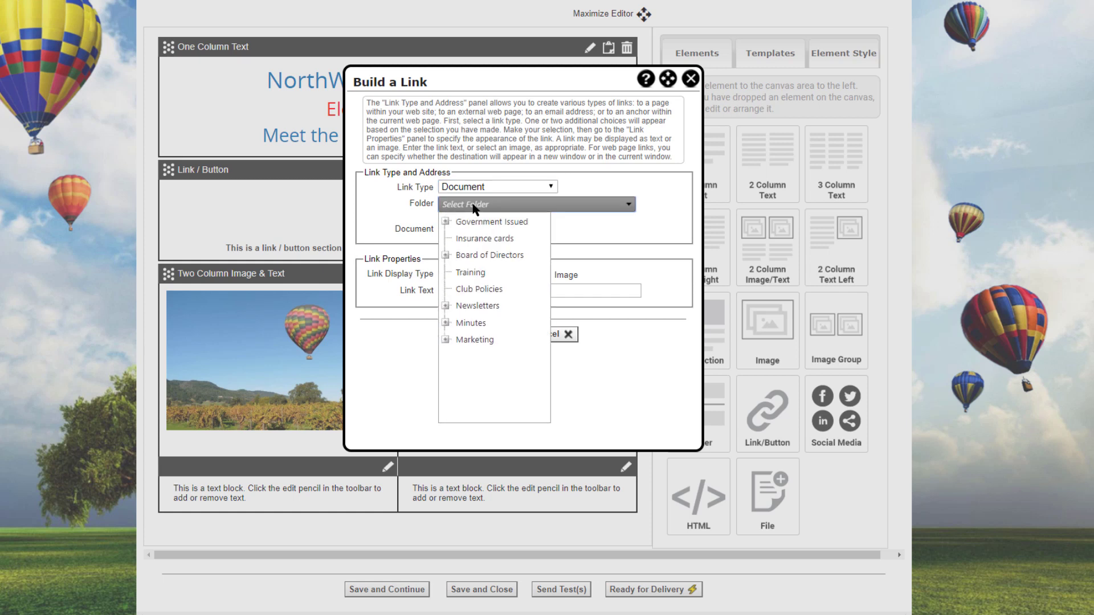
pyautogui.click(446, 255)
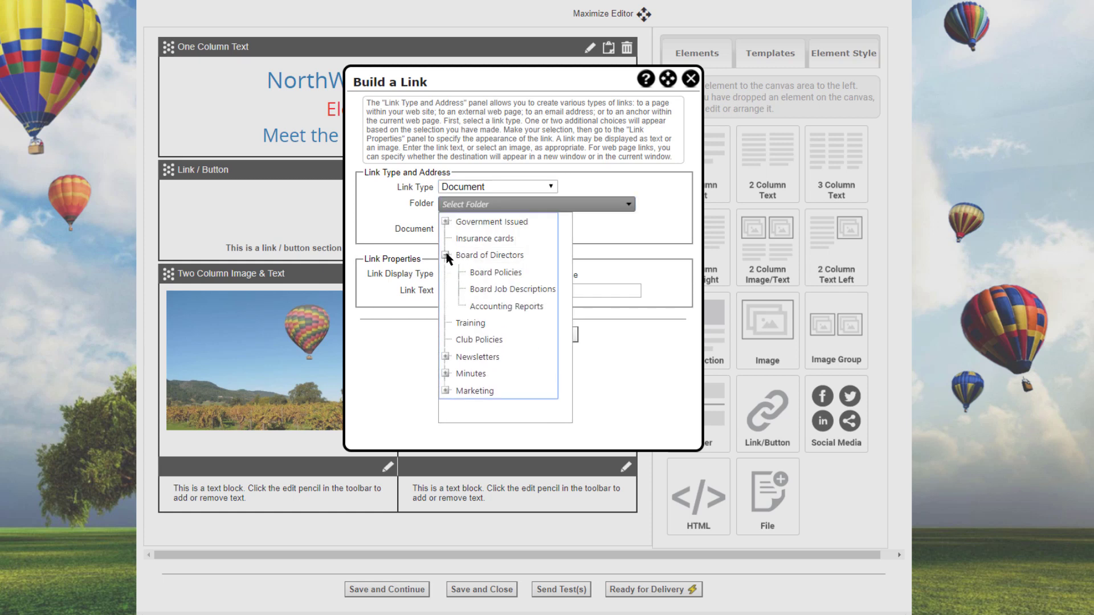
pyautogui.click(478, 255)
pyautogui.click(496, 231)
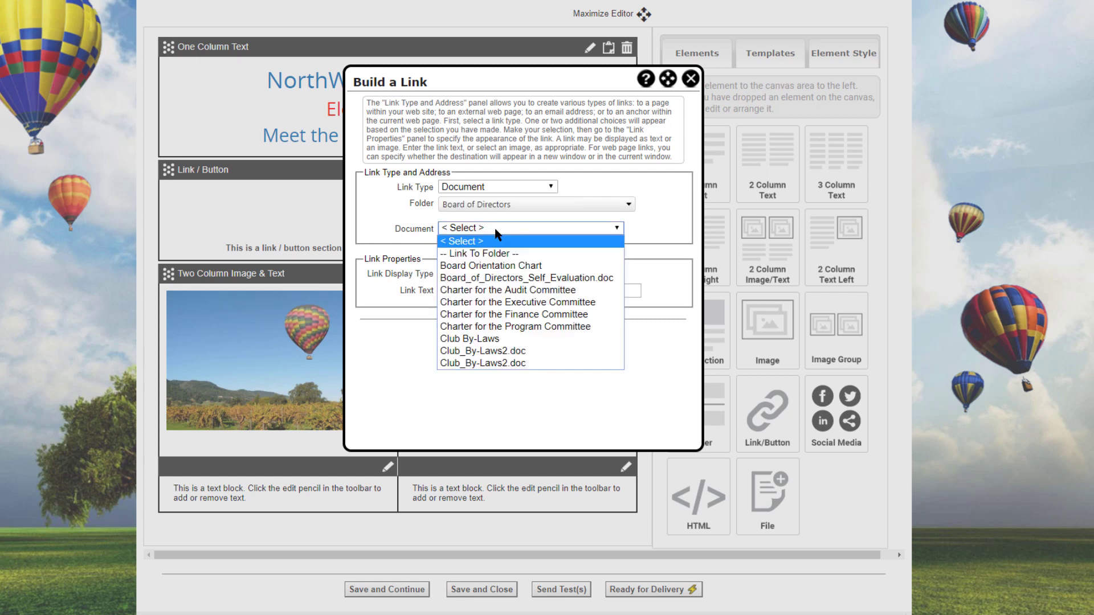
pyautogui.click(500, 267)
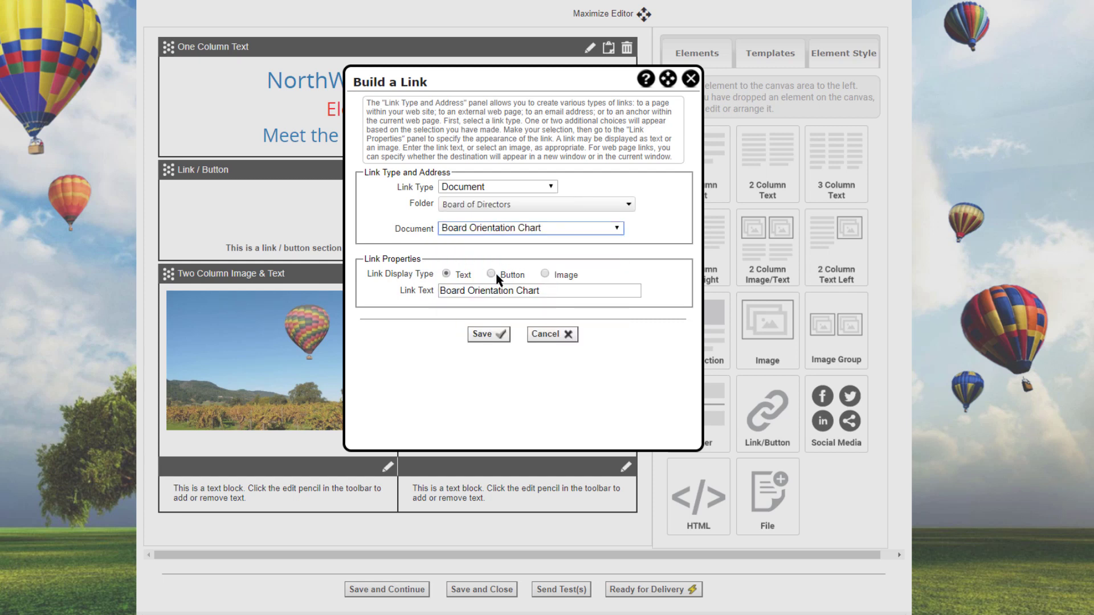
pyautogui.click(492, 274)
pyautogui.click(497, 337)
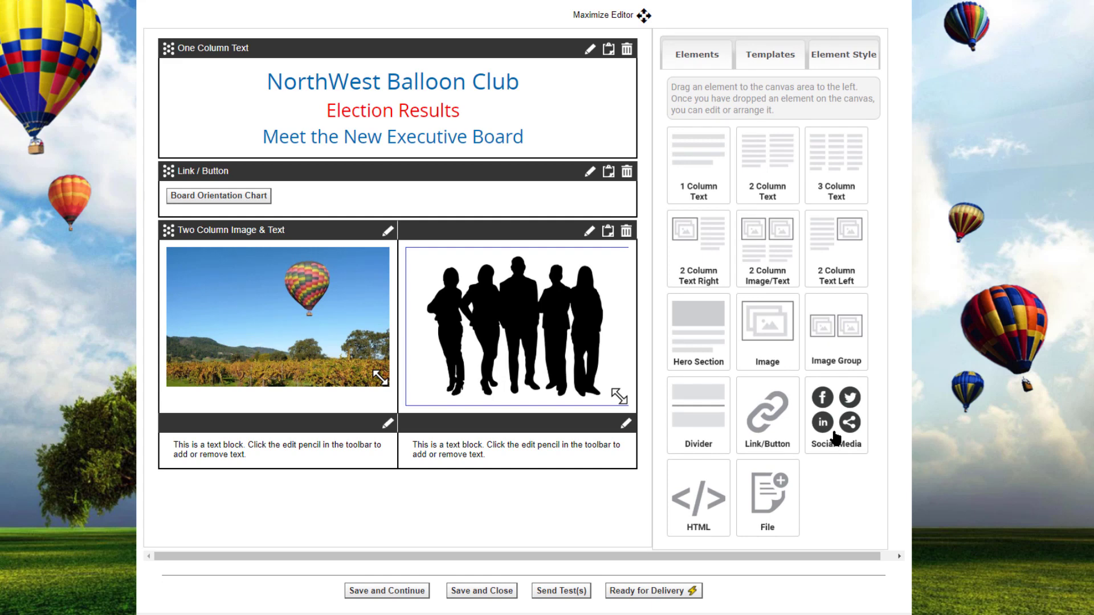
# Add a Social Media element above the heading text, with large icons aligned right
pyautogui.moveTo(838, 442); pyautogui.dragTo(185, 96)
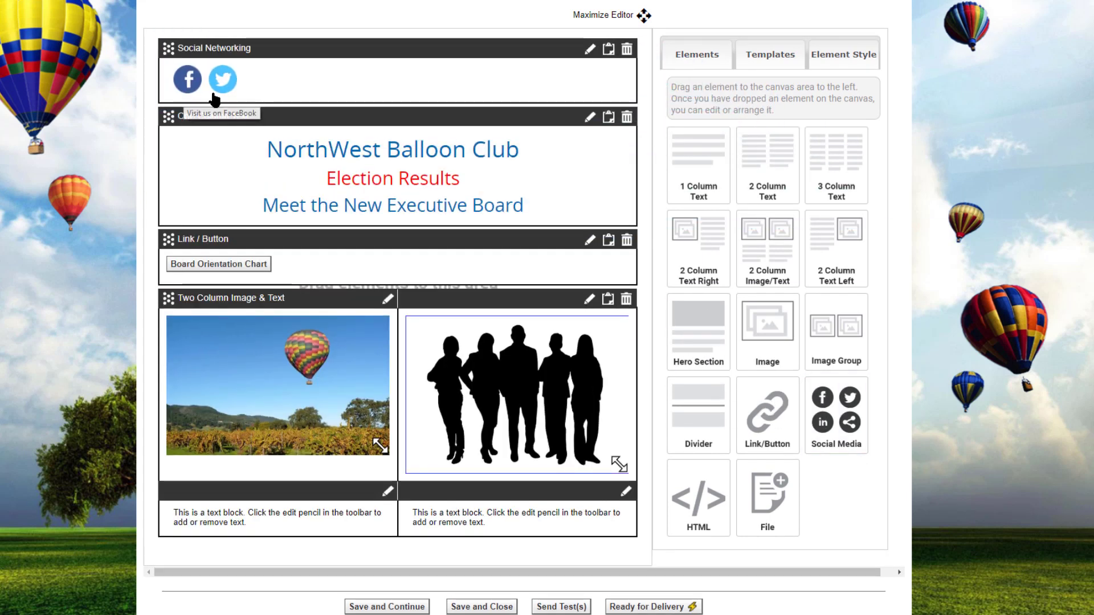
pyautogui.click(590, 50)
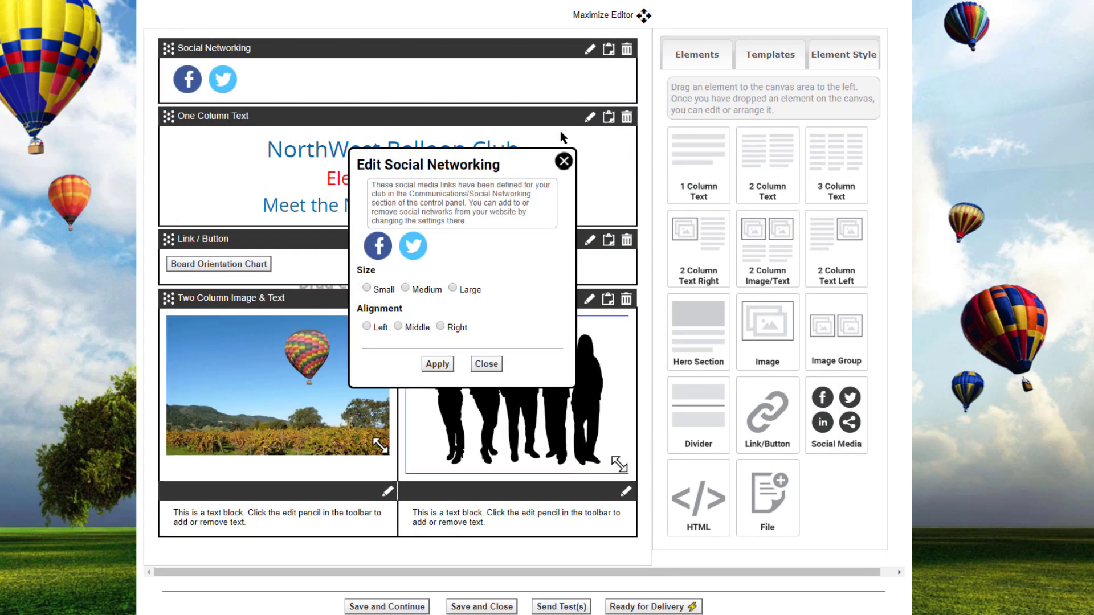
pyautogui.click(441, 326)
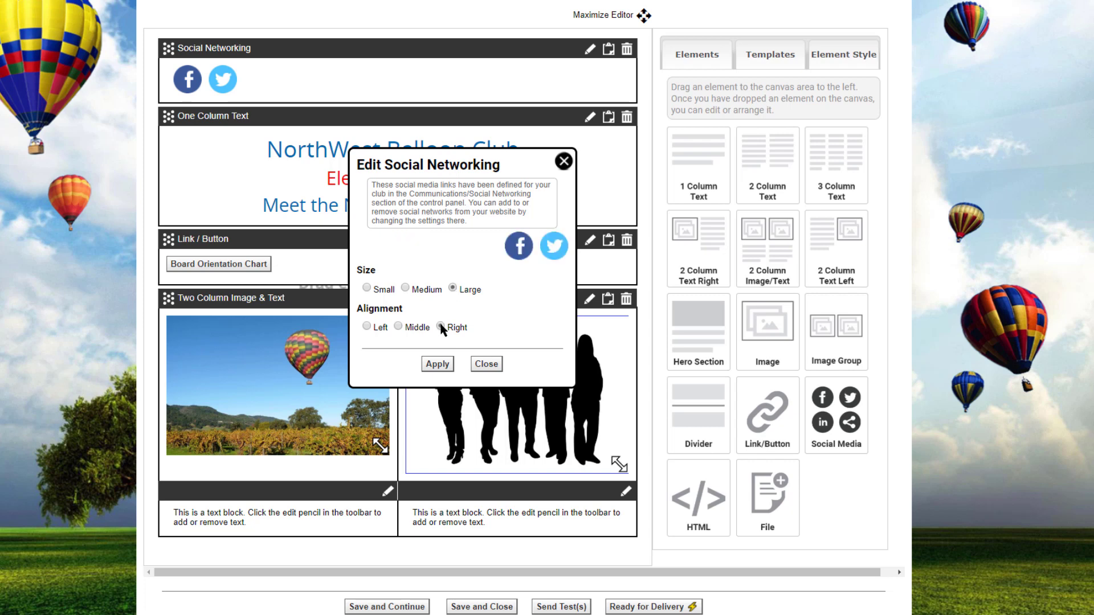
pyautogui.click(443, 366)
pyautogui.click(484, 366)
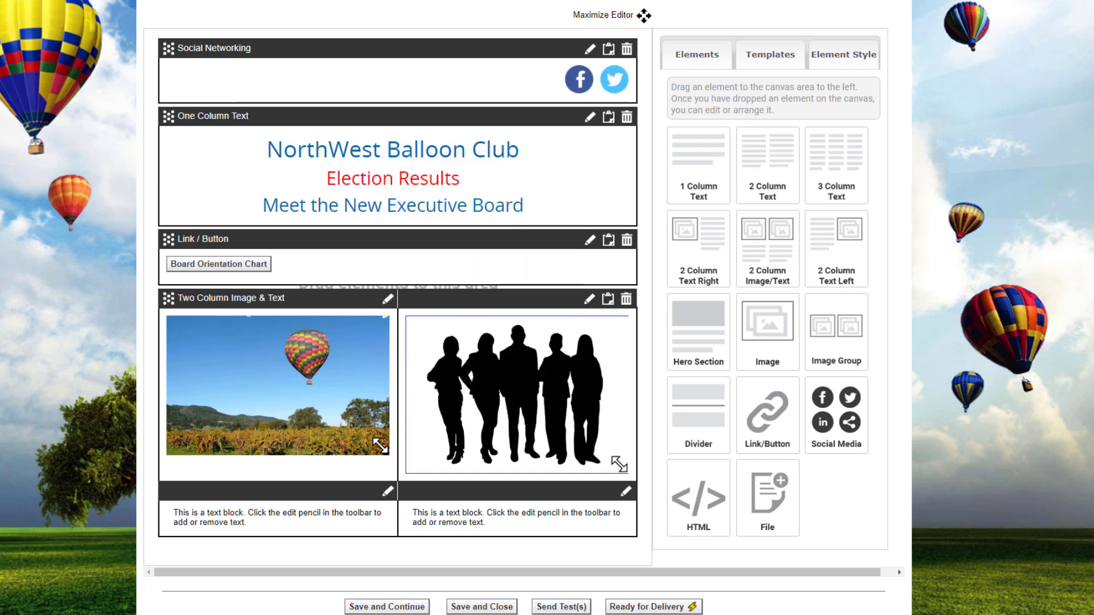
# Preview the email's current layout, then close the preview
pyautogui.scroll(2, 484, 366)
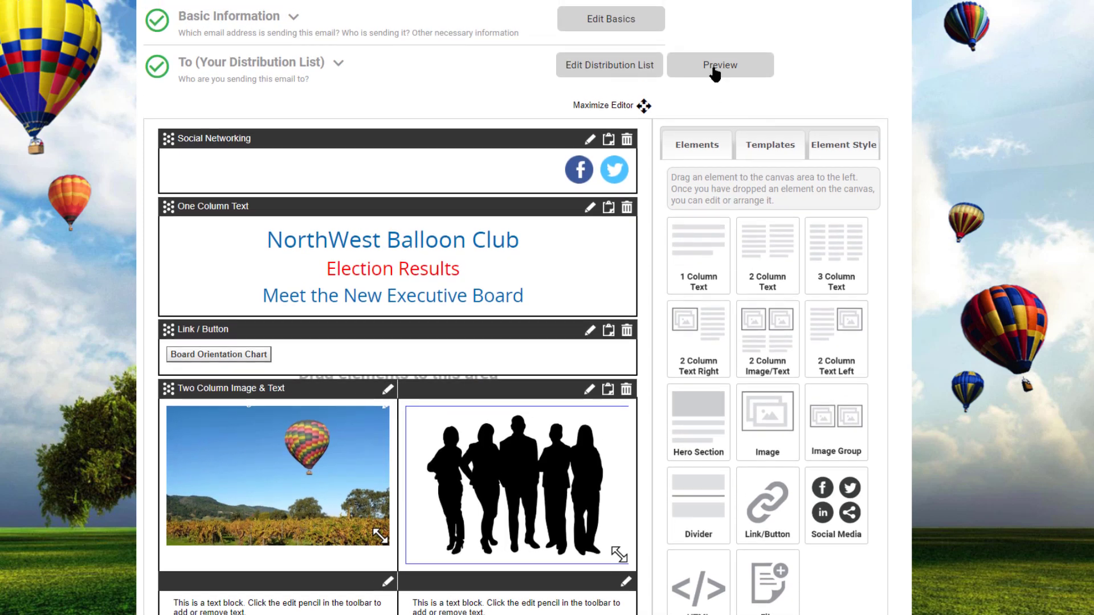
pyautogui.click(715, 70)
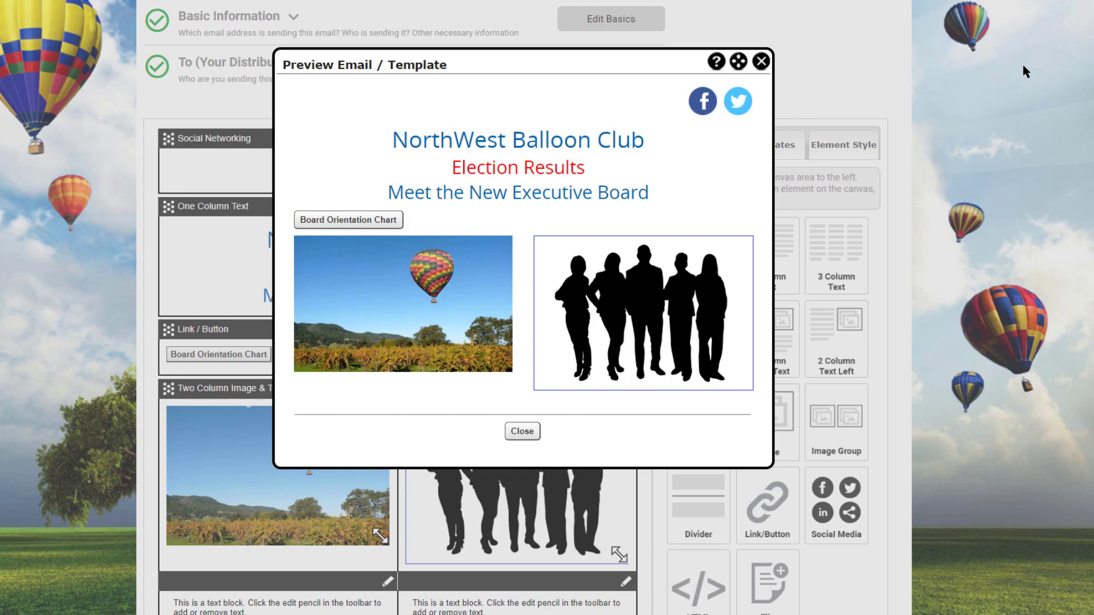
pyautogui.click(762, 61)
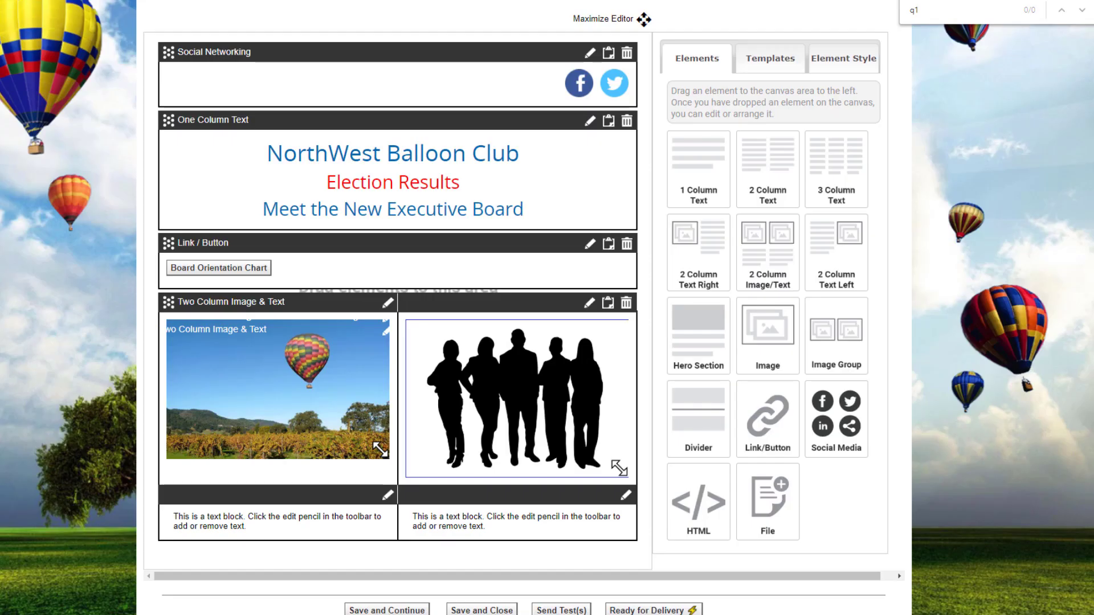
# Add an HTML element between the heading and the link button, paste the quarterly table's HTML source, and check it in design view
pyautogui.moveTo(719, 510); pyautogui.dragTo(214, 272)
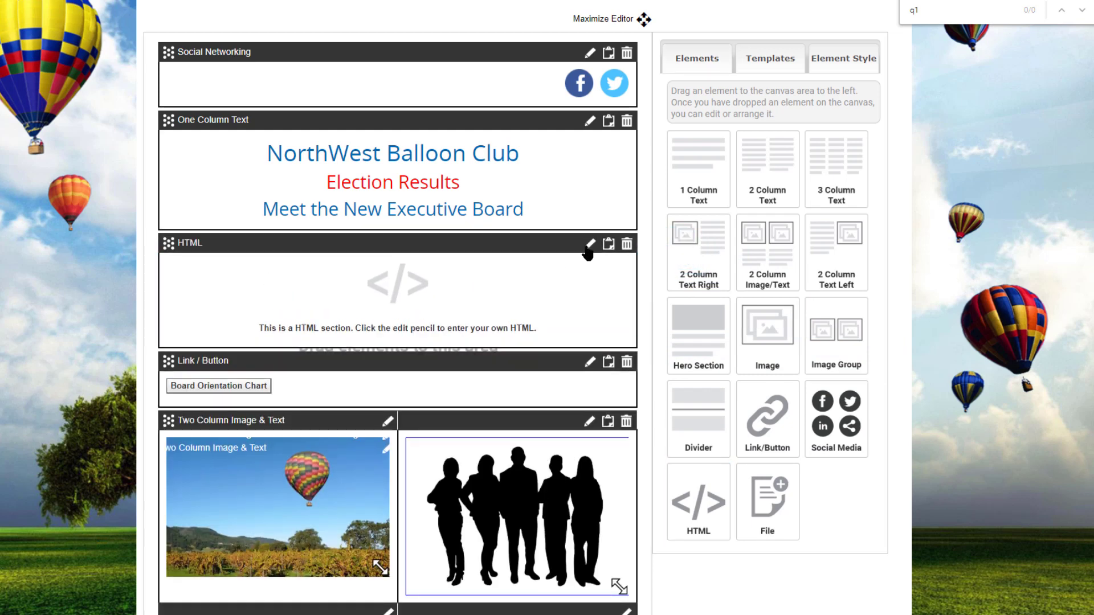
pyautogui.click(591, 246)
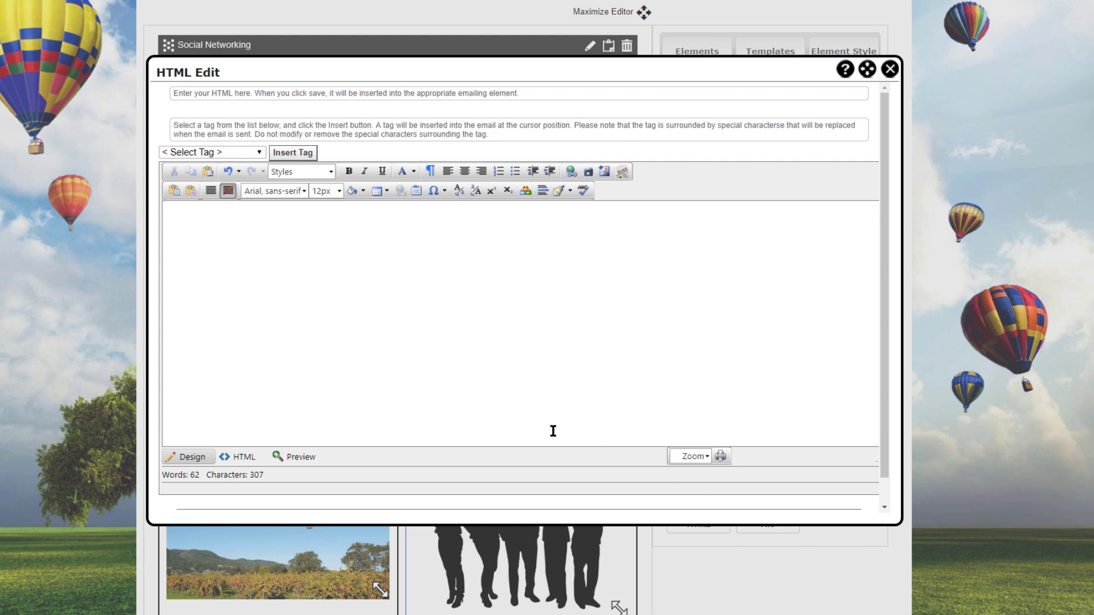
pyautogui.click(252, 458)
pyautogui.hotkey('ctrl', 'v')
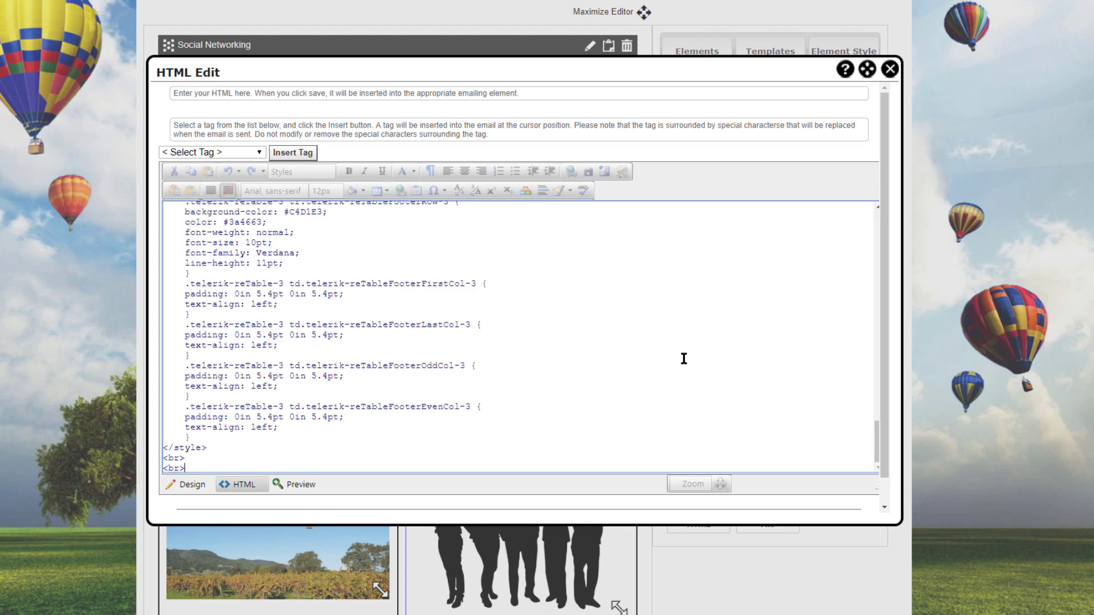
pyautogui.moveTo(875, 432); pyautogui.dragTo(849, 215)
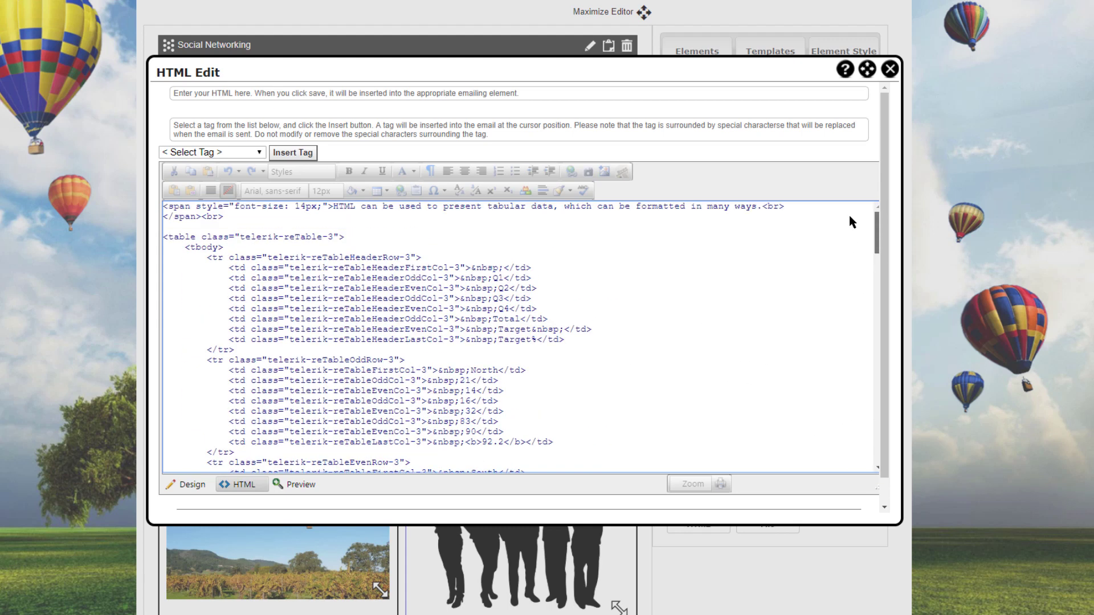
pyautogui.click(192, 485)
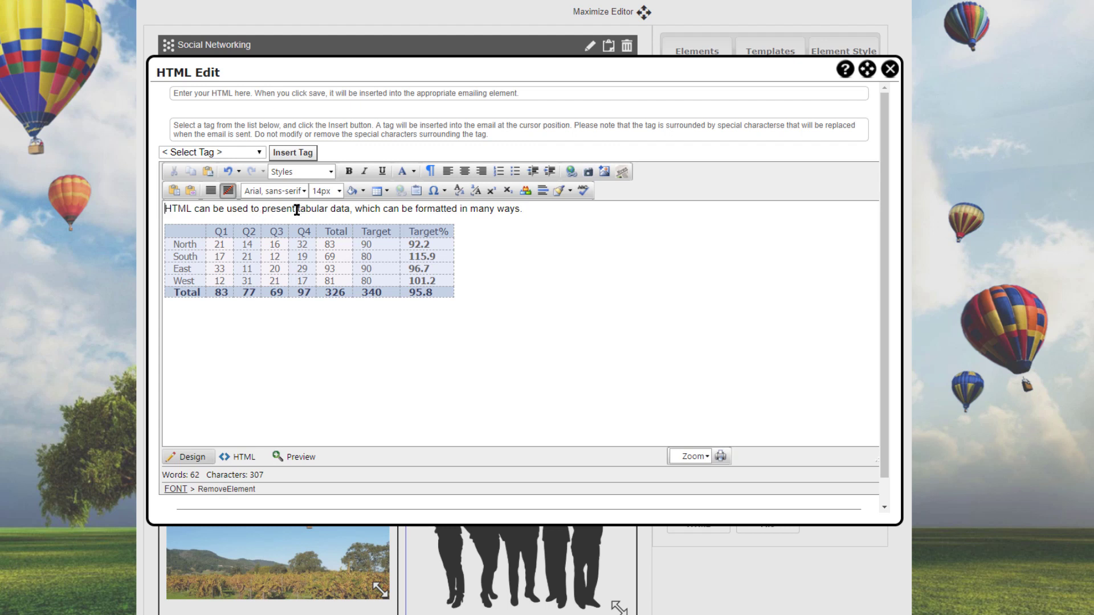
# Make the words "tabular data" in the HTML block's intro sentence red and bold
pyautogui.moveTo(296, 210); pyautogui.dragTo(350, 209)
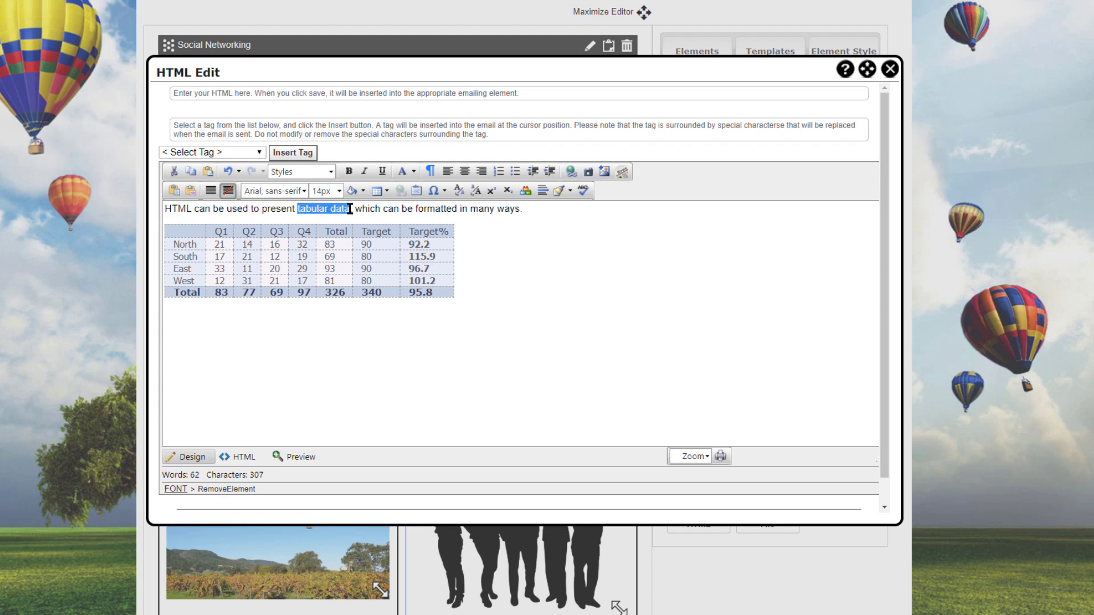
pyautogui.click(413, 173)
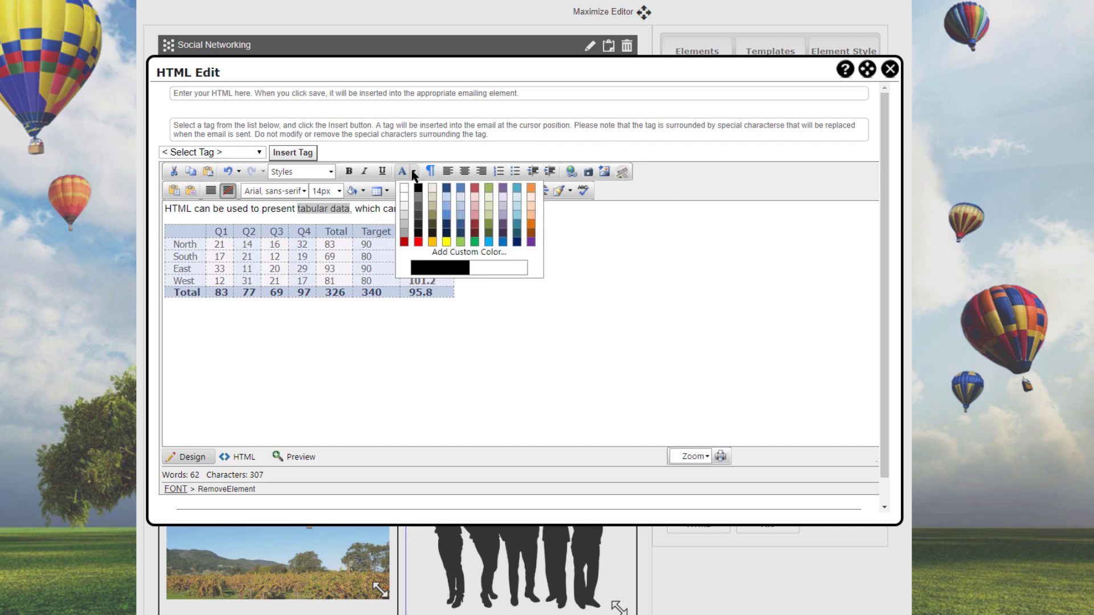
pyautogui.click(418, 242)
pyautogui.click(349, 172)
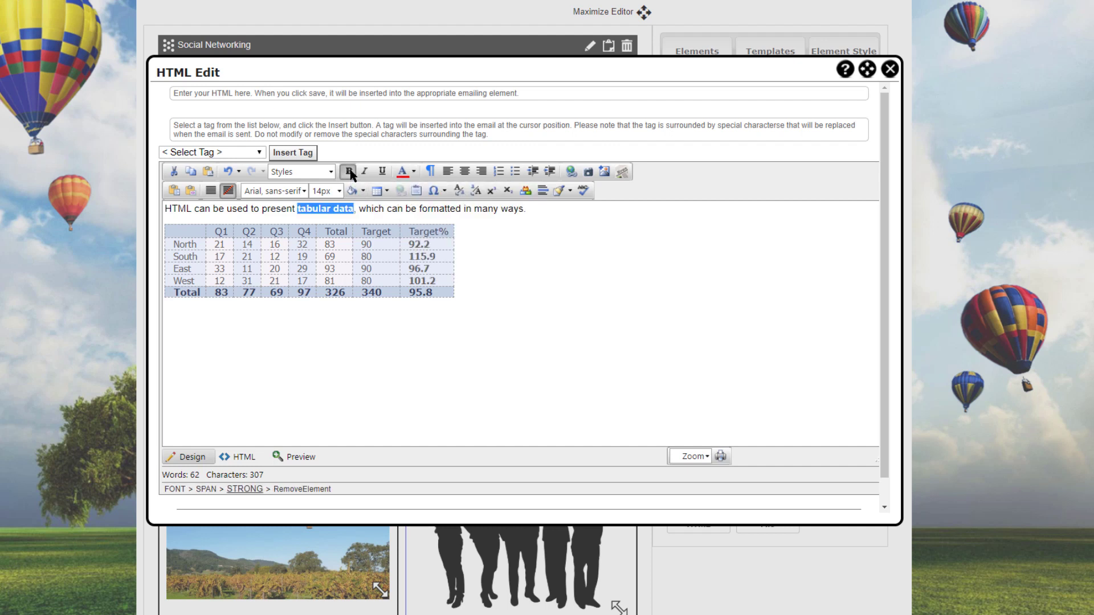
# Save the edited HTML block with its formatted intro sentence and table to the email
pyautogui.click(190, 220)
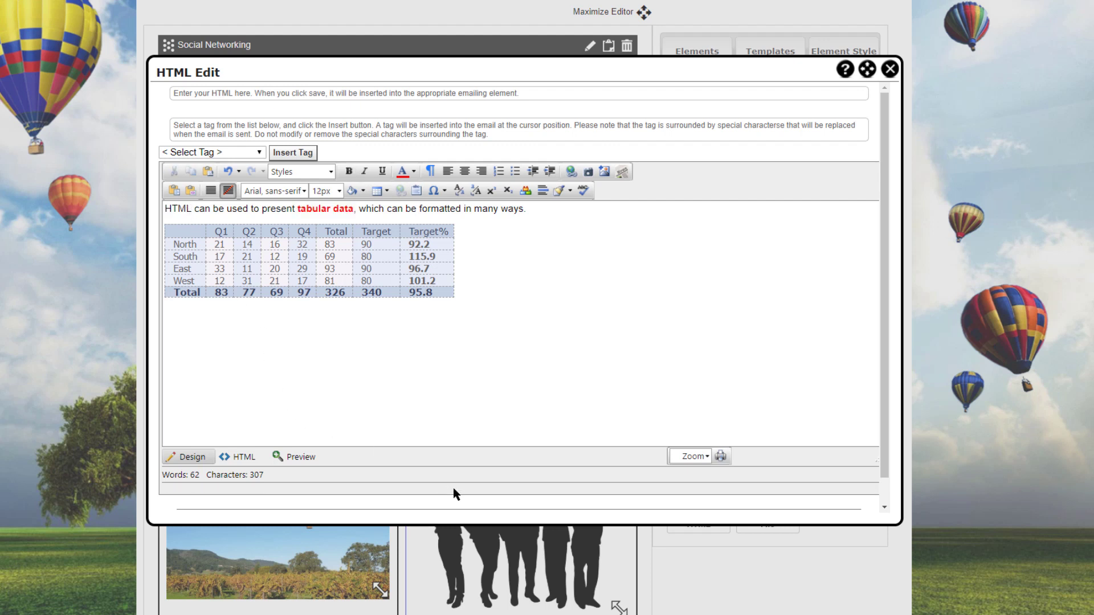
pyautogui.scroll(-1, 453, 493)
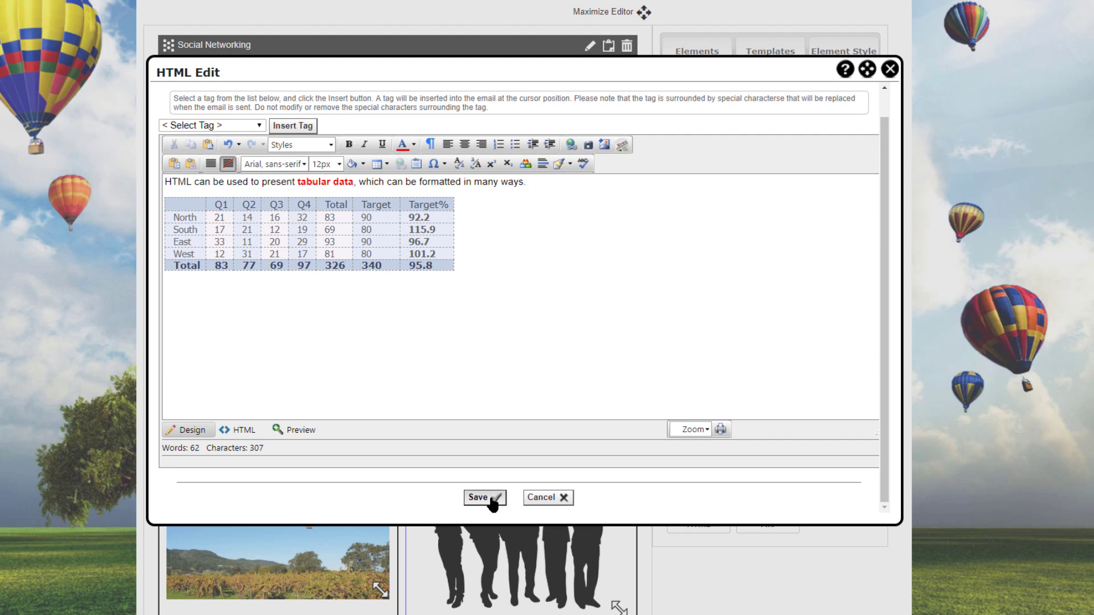
pyautogui.click(478, 497)
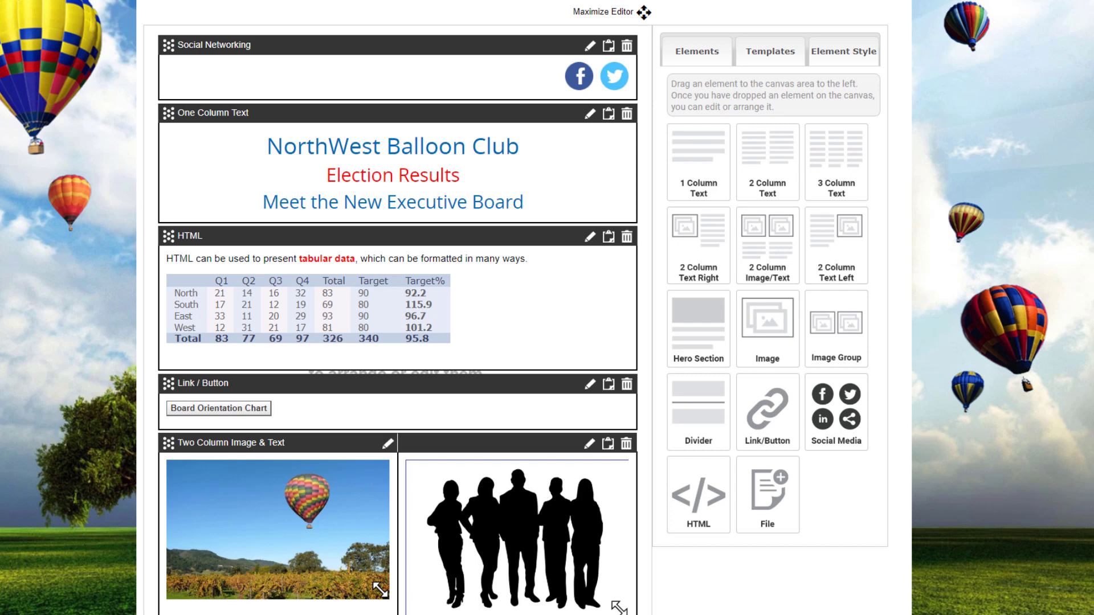
# Add two File elements between the HTML block and the link button, and open the new-document form for the upper one
pyautogui.moveTo(768, 496); pyautogui.dragTo(196, 399)
pyautogui.moveTo(745, 493)
pyautogui.mouseDown()
pyautogui.moveTo(420, 428)
pyautogui.moveTo(177, 413)
pyautogui.mouseUp()
pyautogui.click(590, 383)
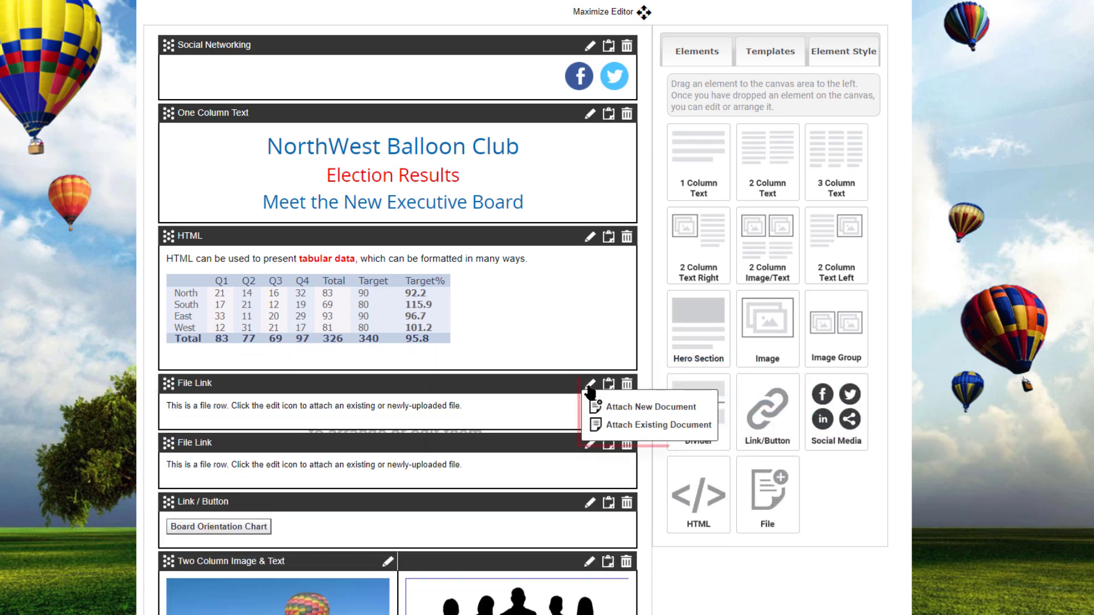
pyautogui.click(611, 408)
# Title the document "FAA Drone Regulations", describe it as "FAA restrictions on unmanned vehicles", tag it drone and faa, with visibility All Users (Public)
pyautogui.click(401, 138)
pyautogui.write('FAA')
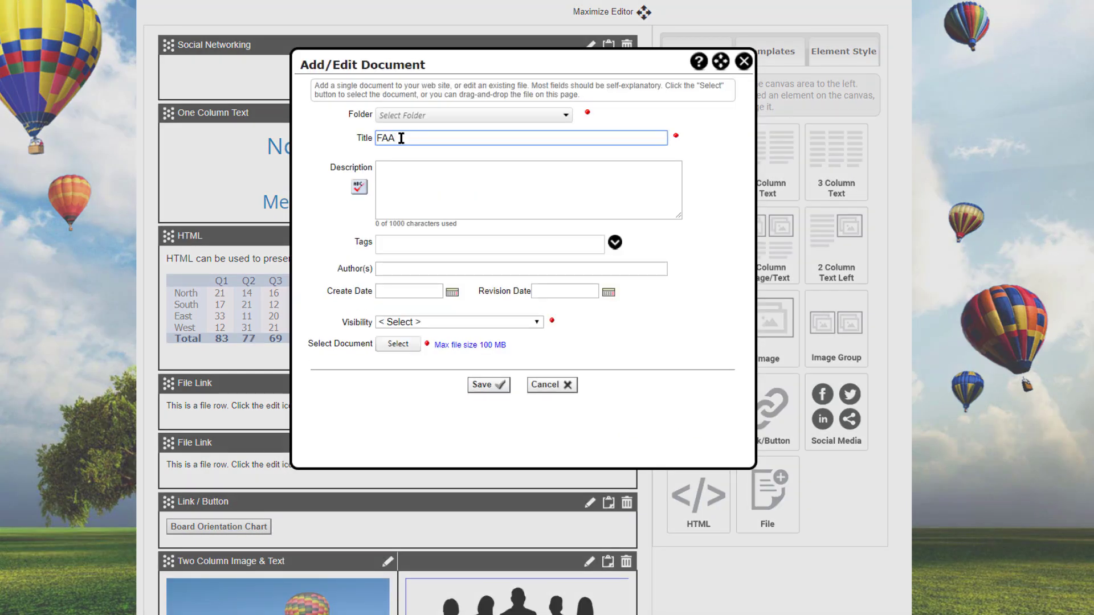
pyautogui.write(' Drone')
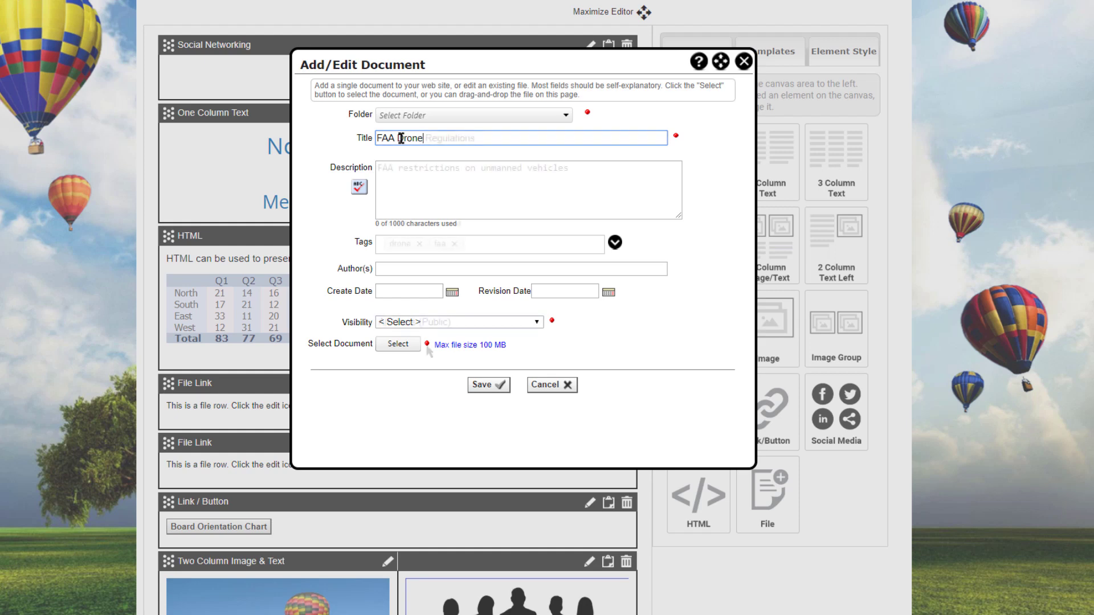
pyautogui.press('Tab')
# Upload FAA-Drone-Regulations.pdf as the document file, place it in the Regulations folder under Government Issued, and save the document
pyautogui.click(398, 345)
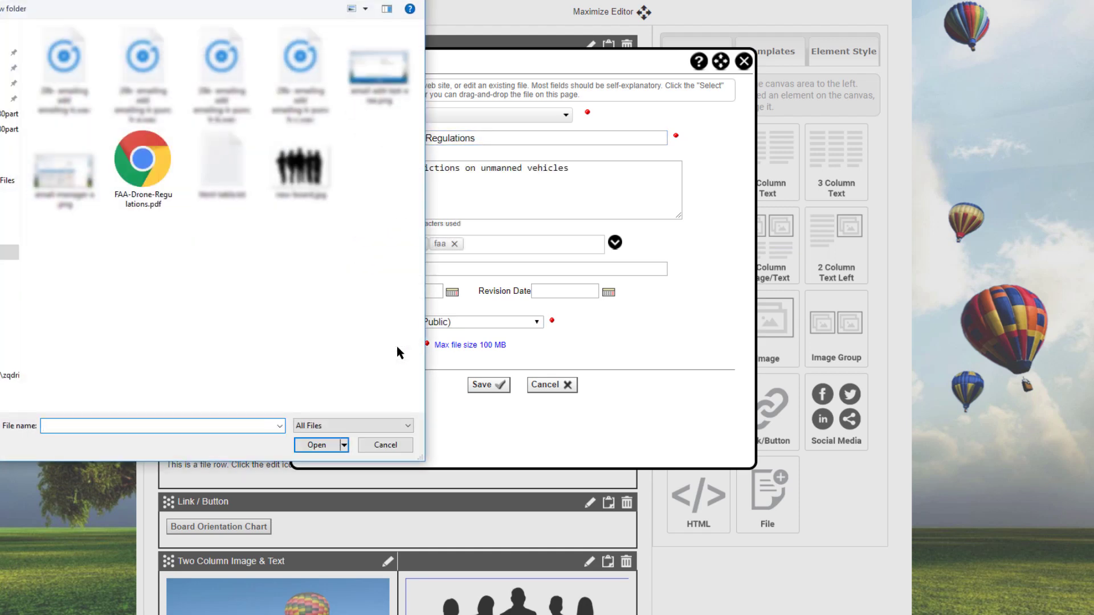
pyautogui.click(142, 162)
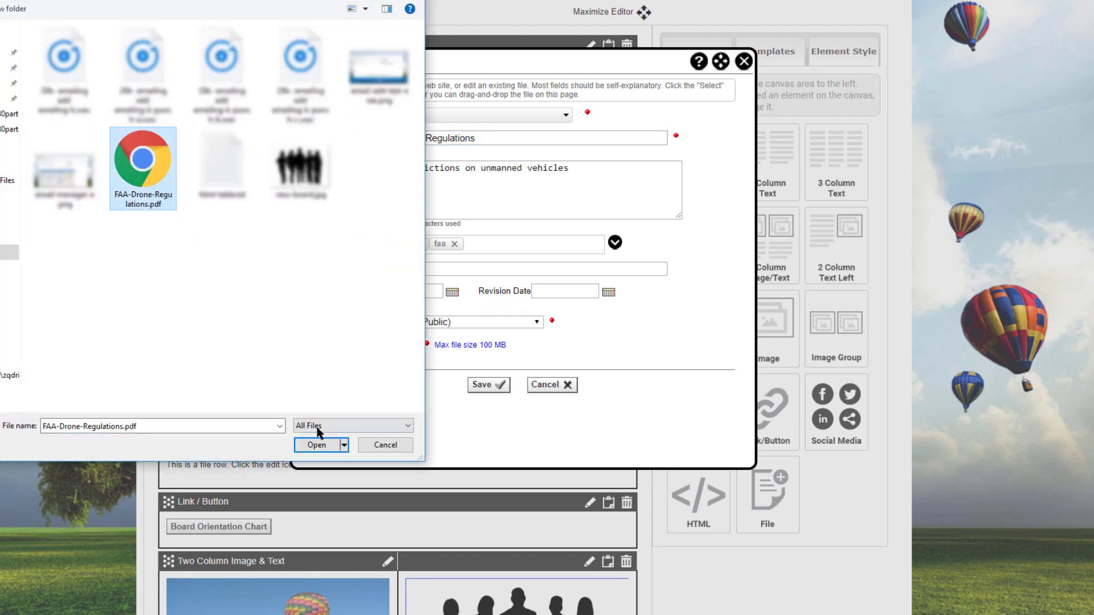
pyautogui.click(317, 445)
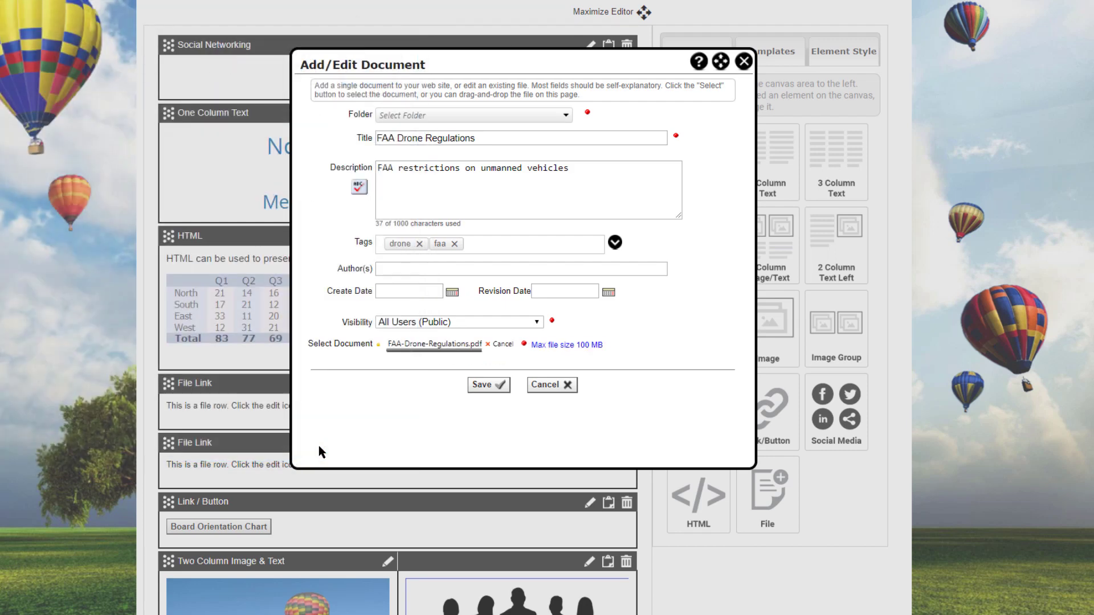
pyautogui.click(567, 115)
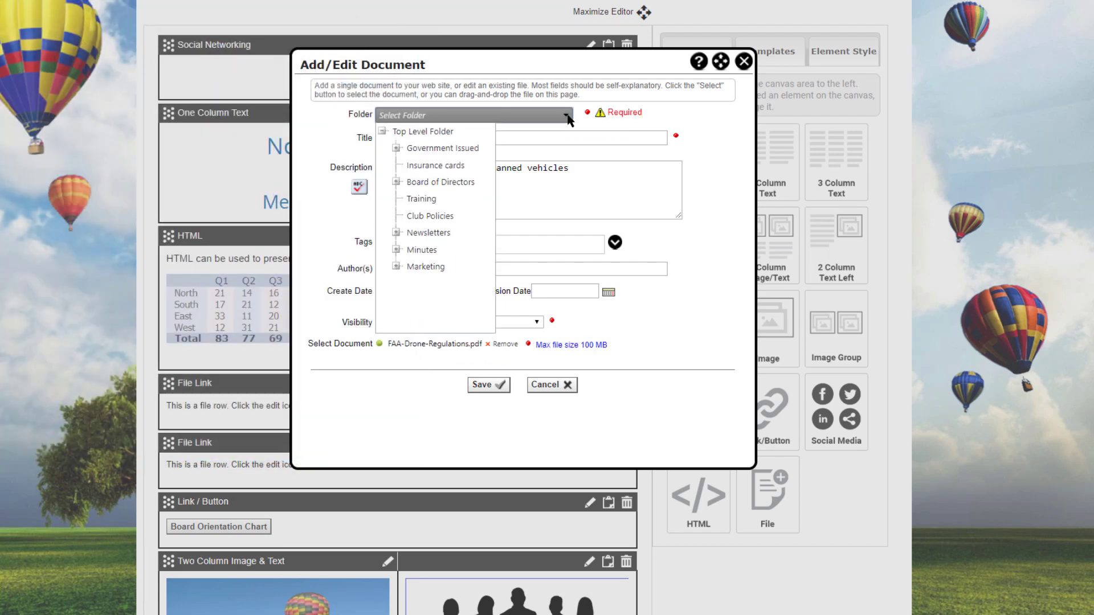
pyautogui.click(398, 149)
pyautogui.click(442, 183)
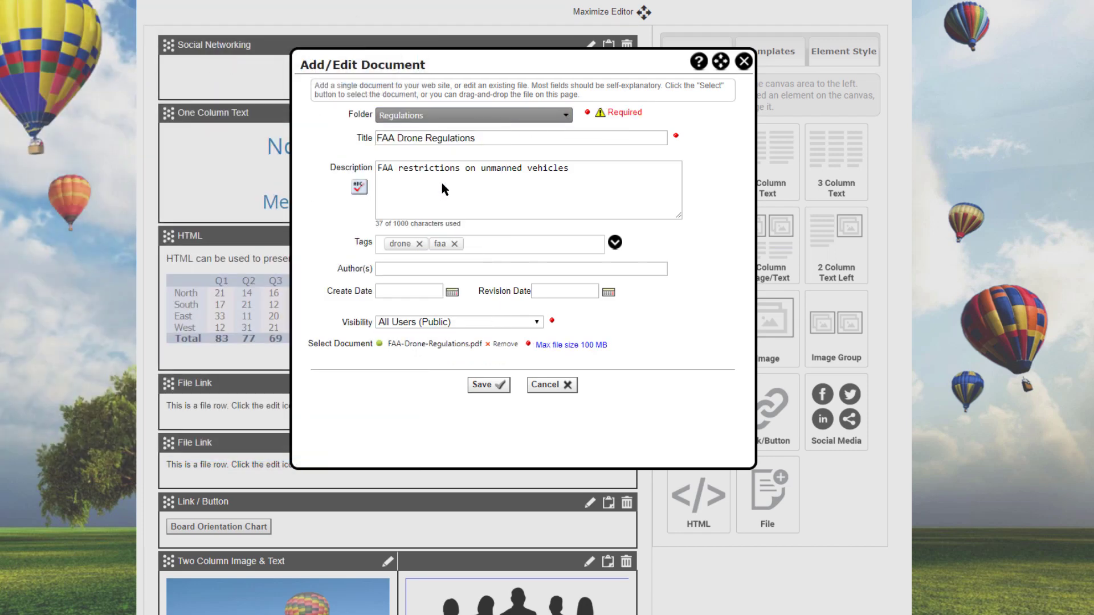
pyautogui.click(489, 386)
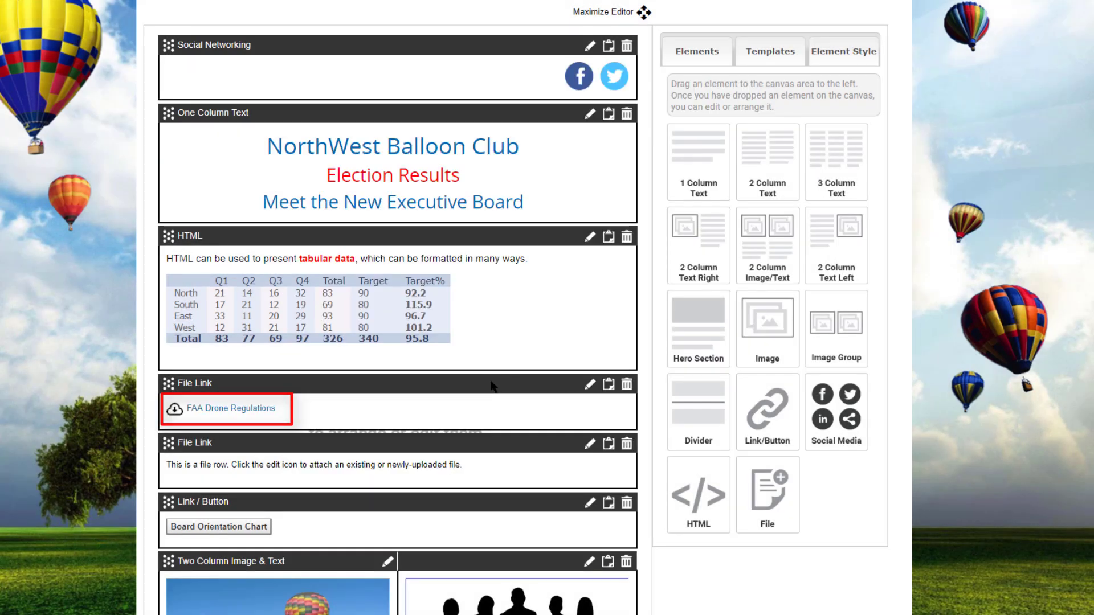
# Attach the existing document "Federal Aviation Regulations - FAR Overview" from the Regulations folder to the second File element
pyautogui.click(590, 444)
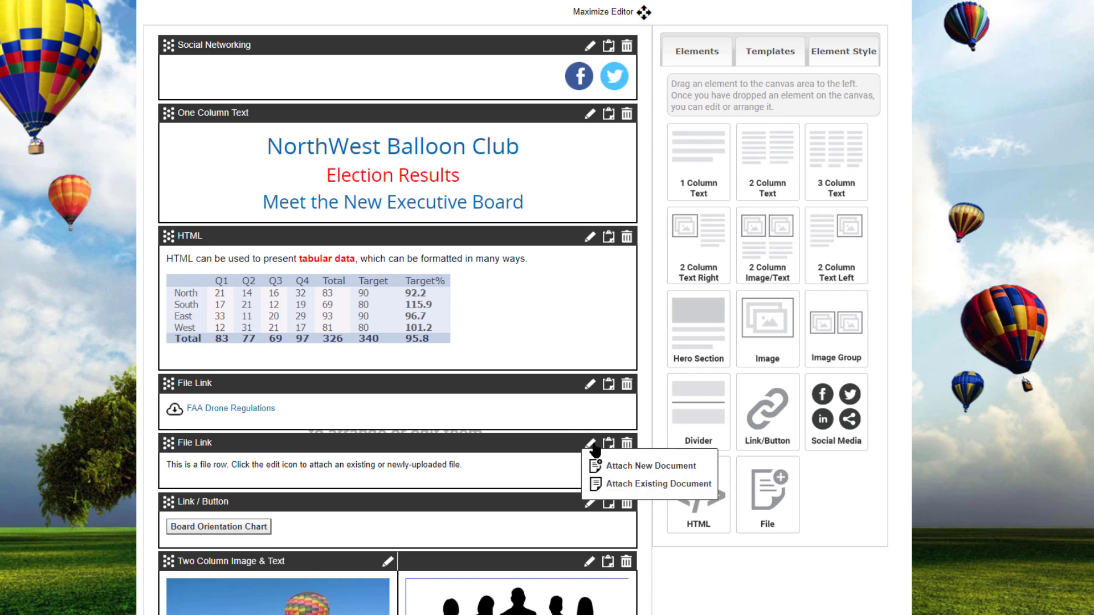
pyautogui.click(615, 485)
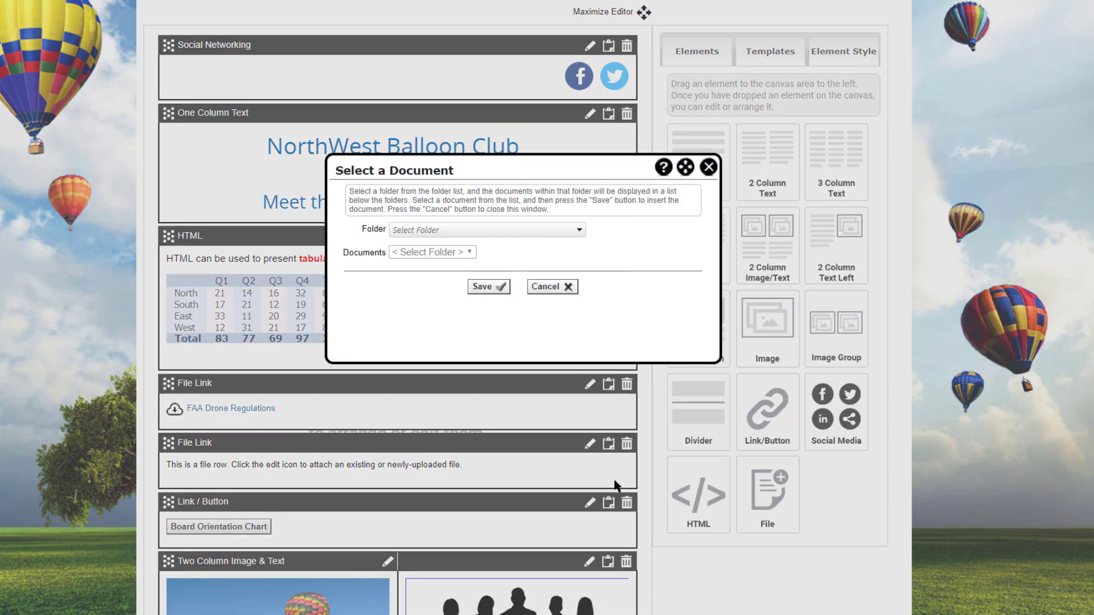
pyautogui.click(468, 231)
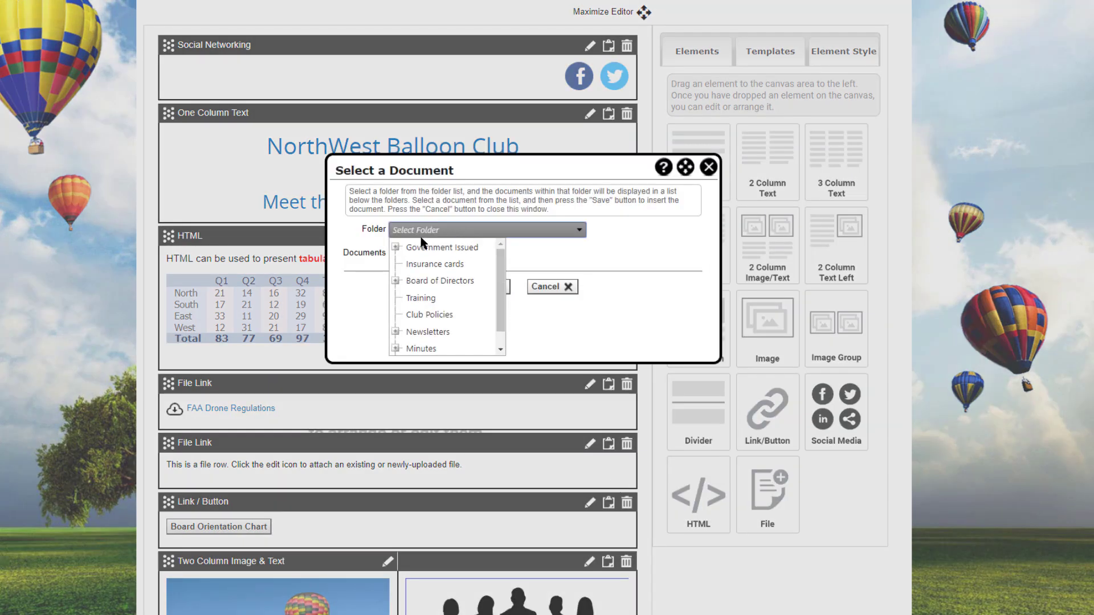
pyautogui.click(395, 248)
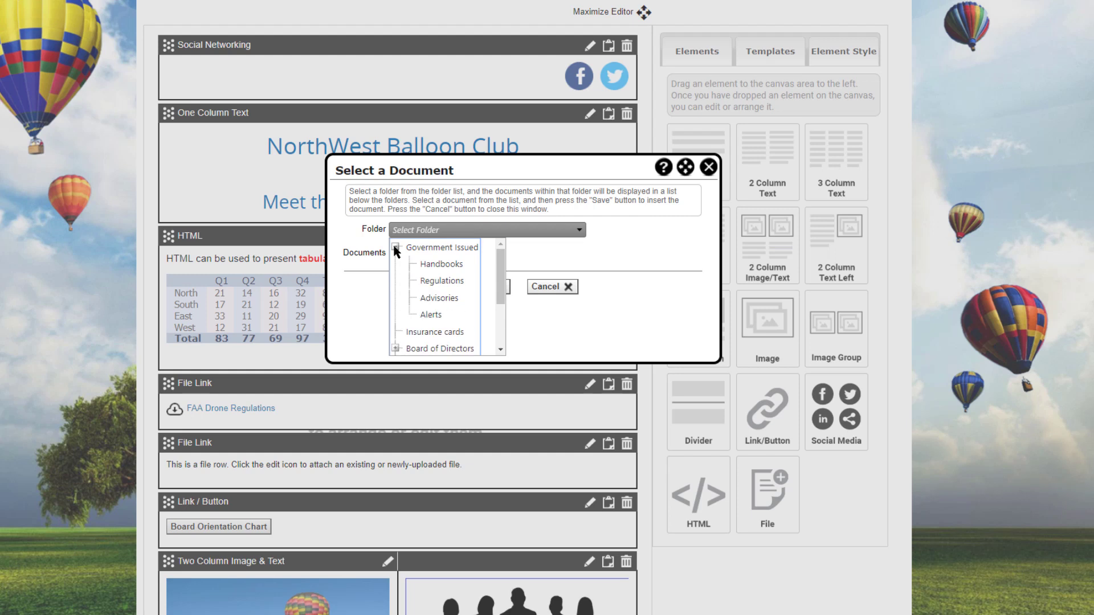
pyautogui.click(437, 280)
pyautogui.click(435, 253)
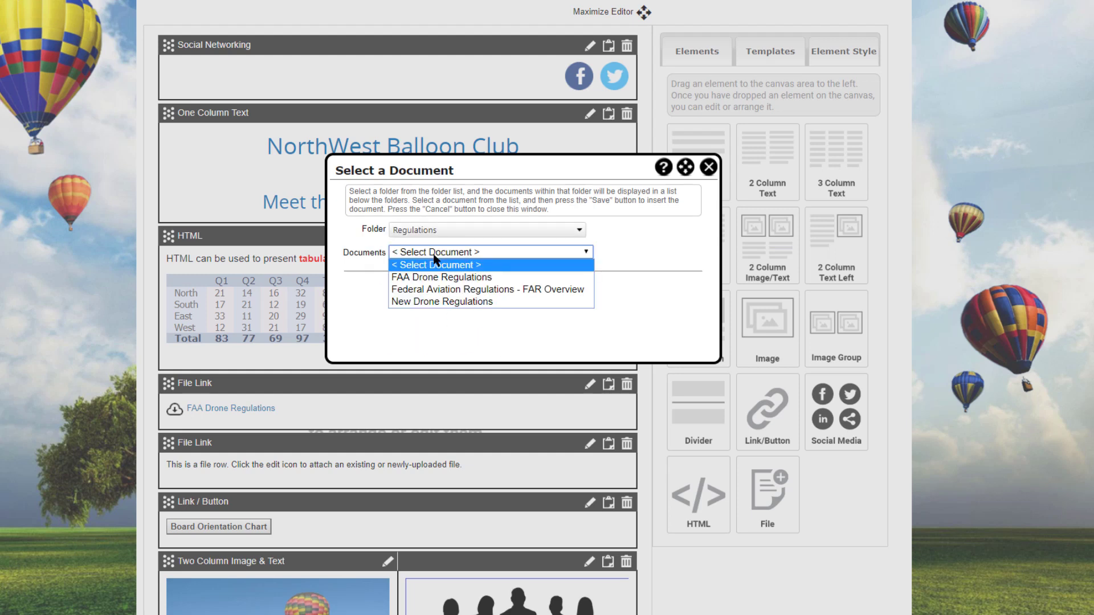
pyautogui.click(440, 291)
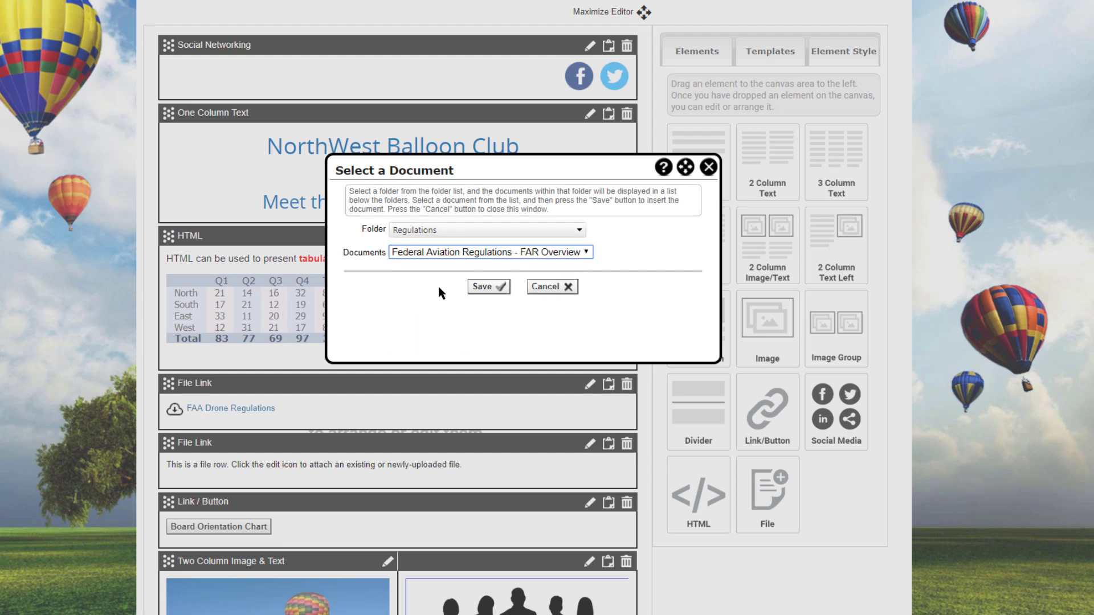
pyautogui.click(490, 290)
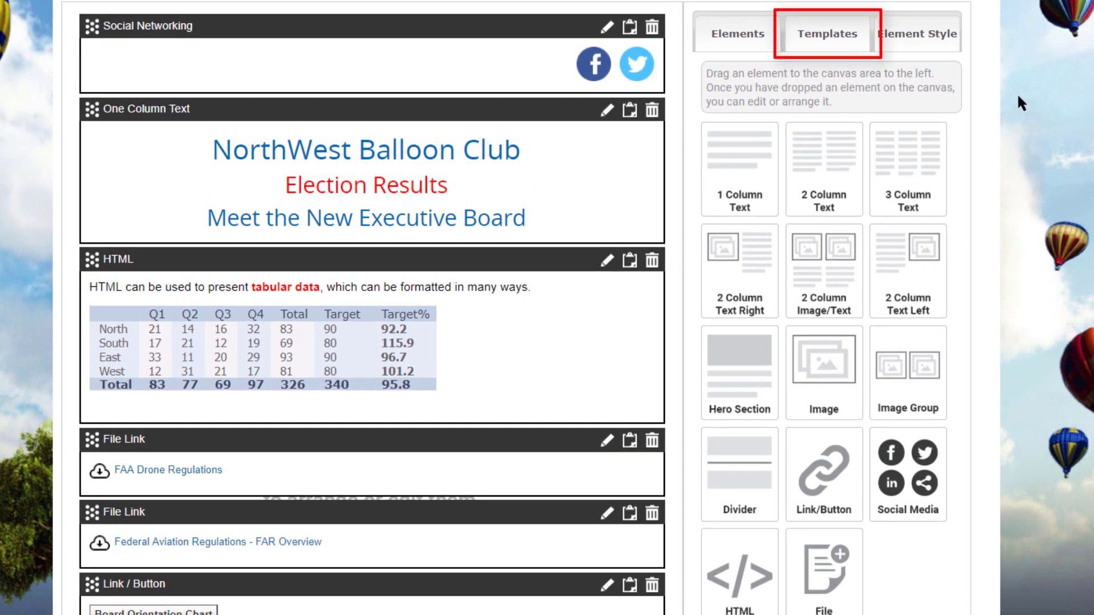
# Insert the Fly-In News template between the heading text and the HTML block
pyautogui.click(826, 40)
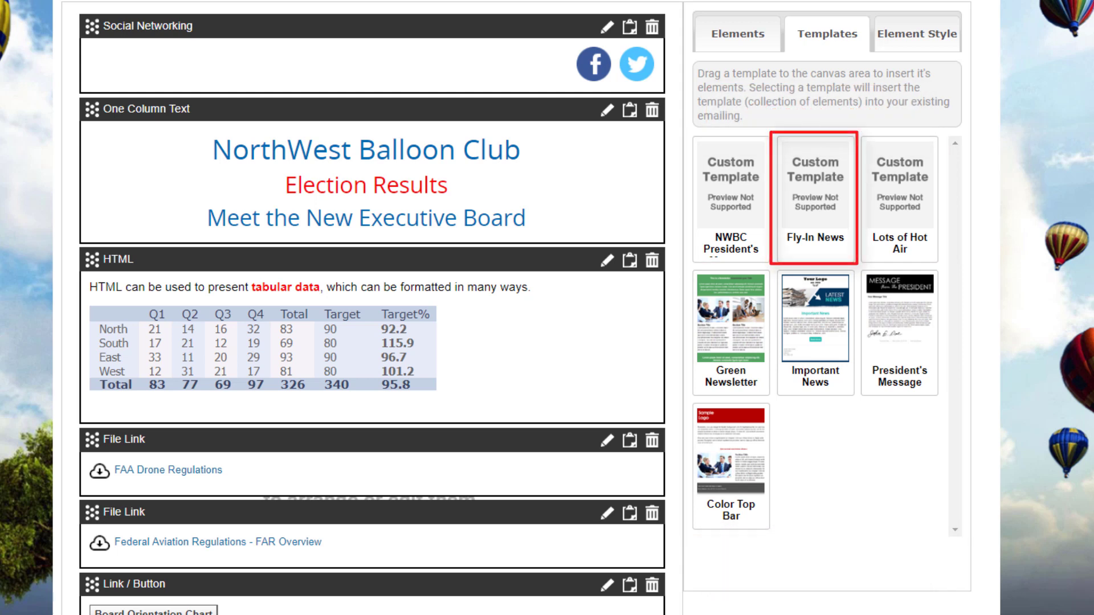
pyautogui.moveTo(796, 205); pyautogui.dragTo(111, 313)
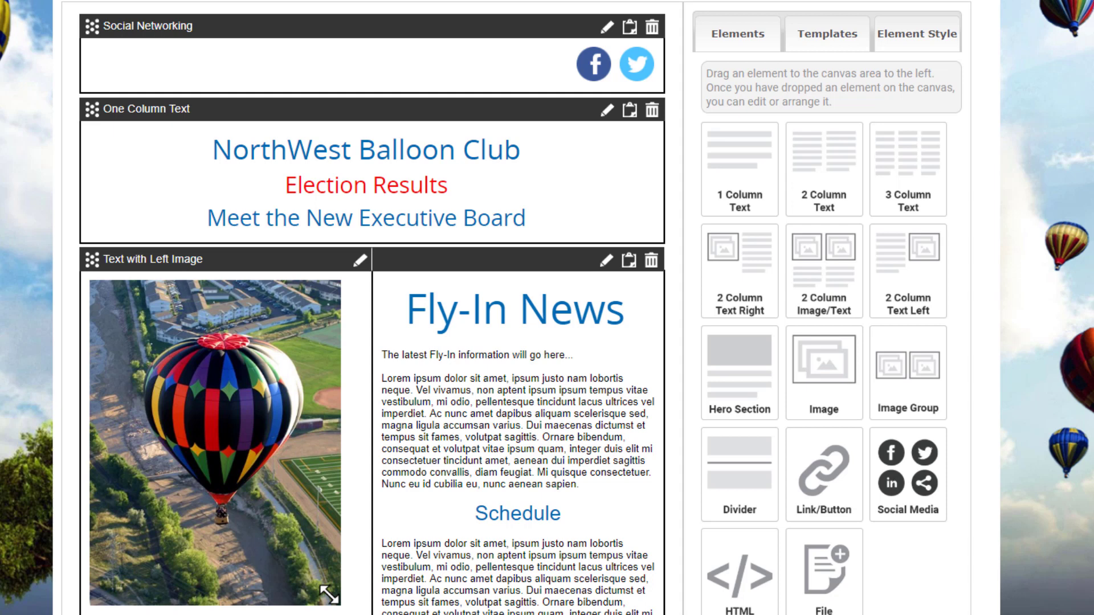
# Apply Right alignment to the text column of the Fly-In News row through its element style
pyautogui.click(608, 261)
pyautogui.click(499, 272)
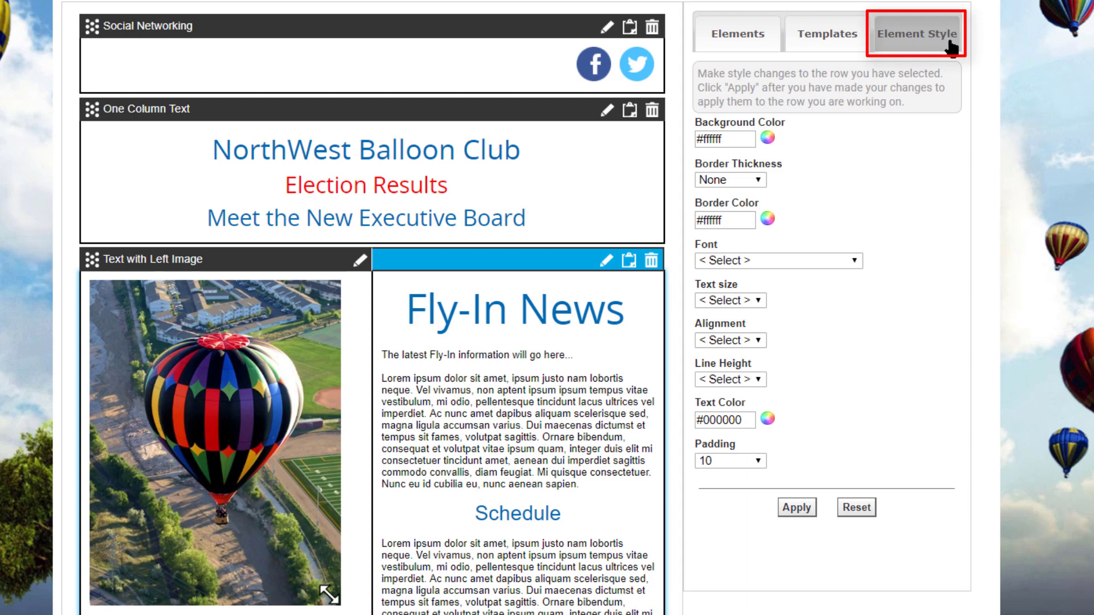
pyautogui.click(760, 339)
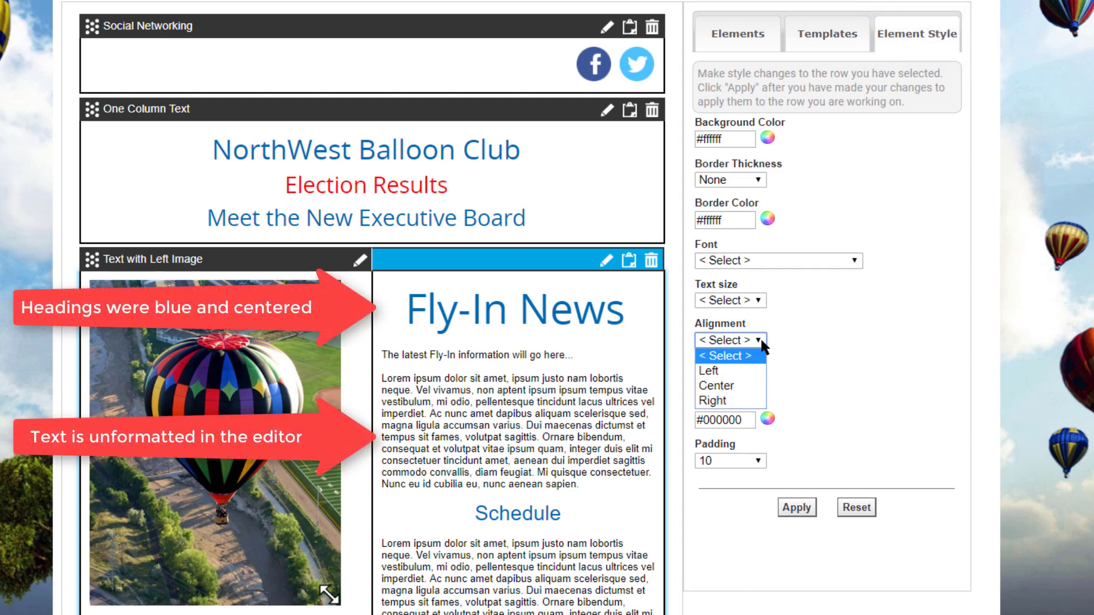
pyautogui.click(725, 399)
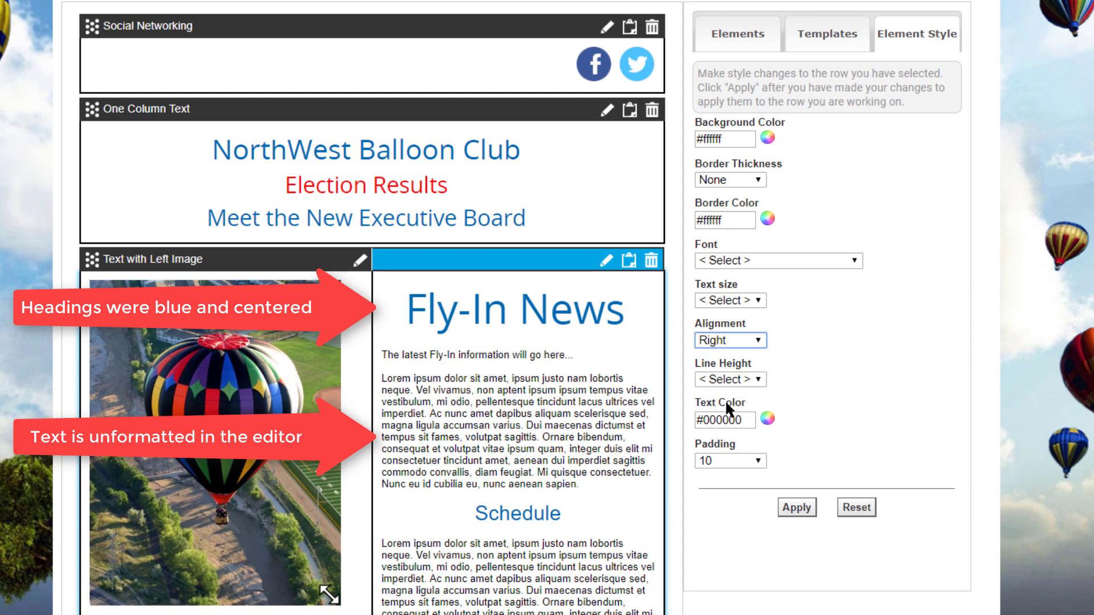
pyautogui.click(800, 515)
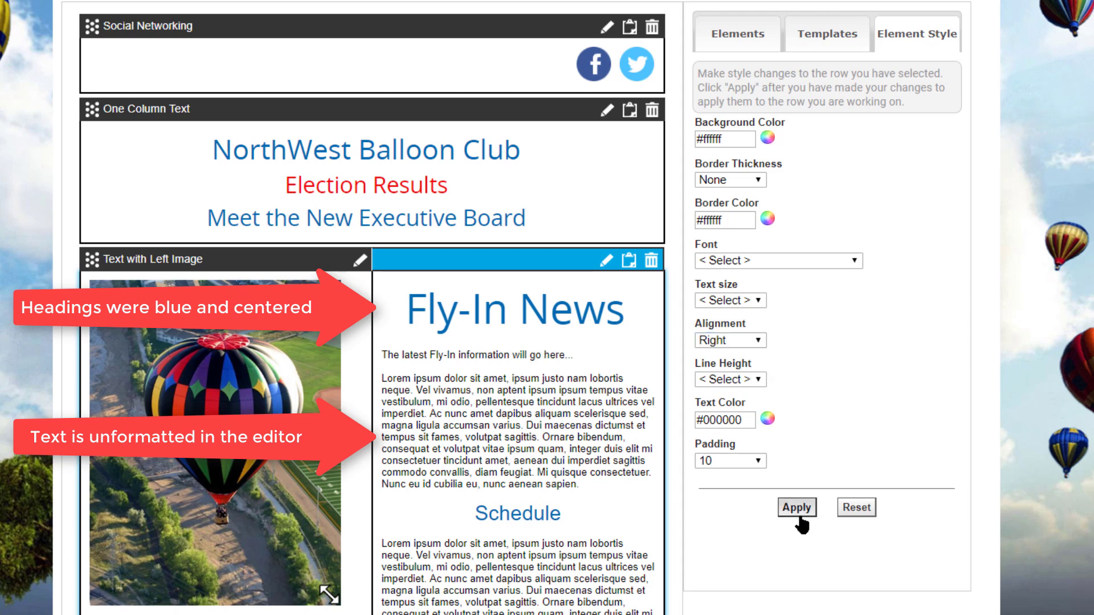
pyautogui.click(800, 516)
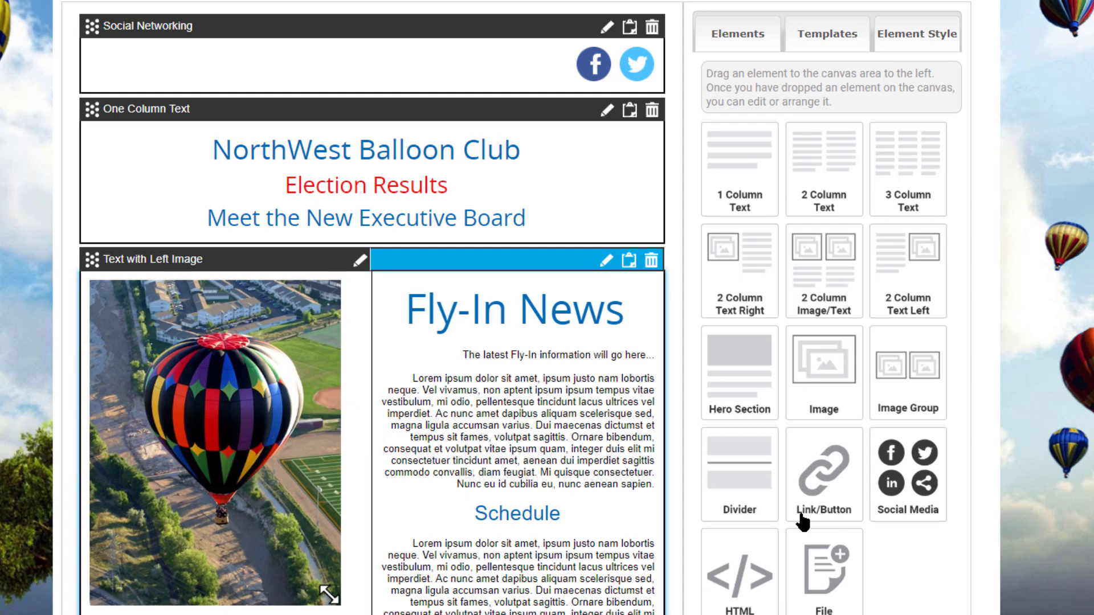
pyautogui.click(923, 46)
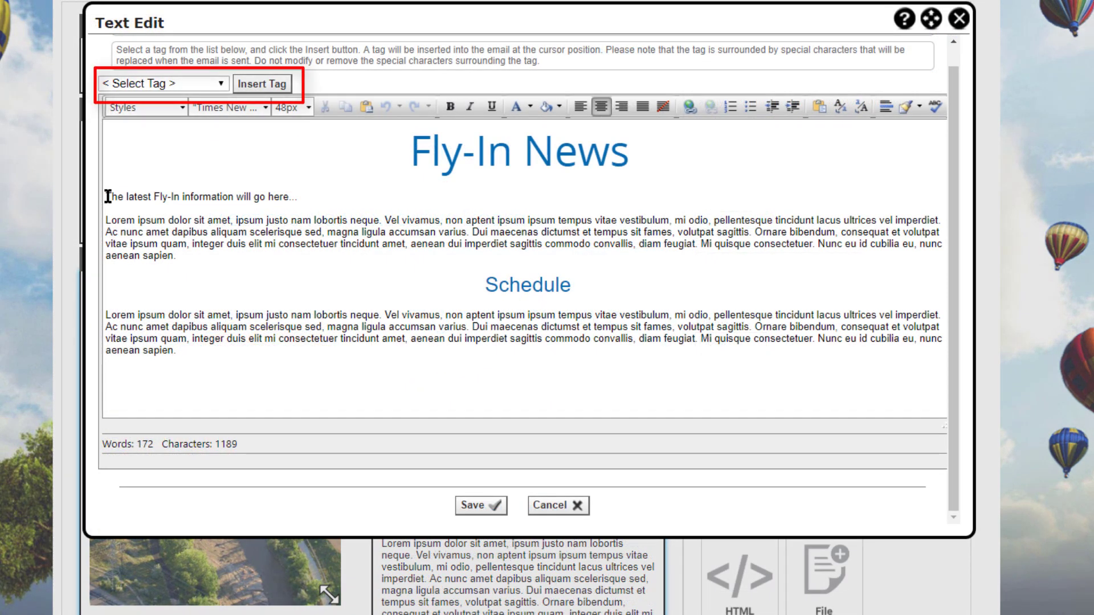
# Insert the First Name member tag at the start of the sentence below the Fly-In News heading
pyautogui.click(108, 196)
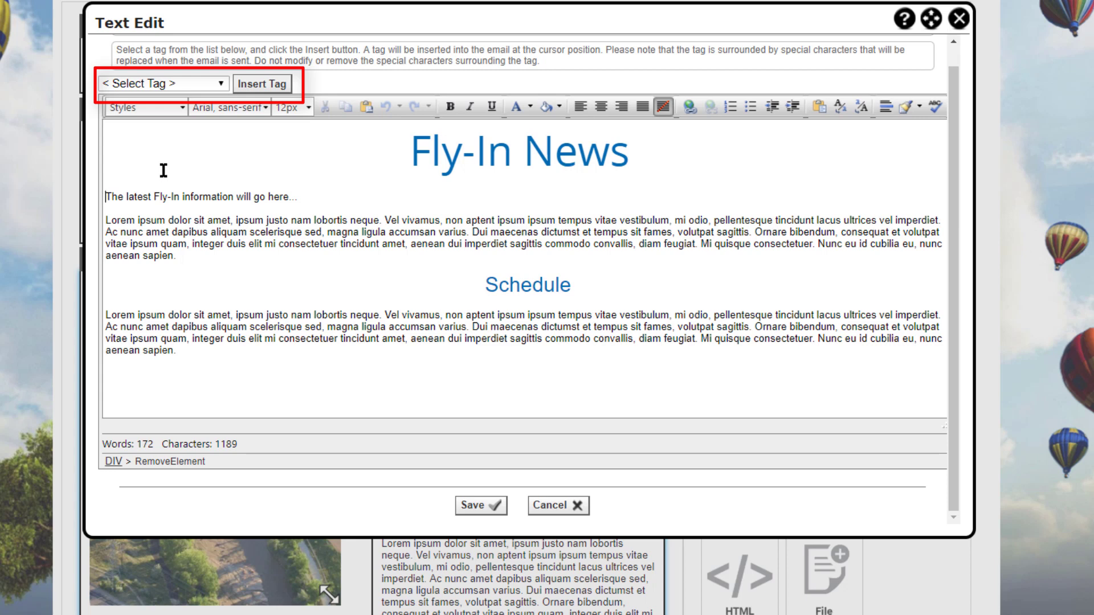
pyautogui.click(222, 83)
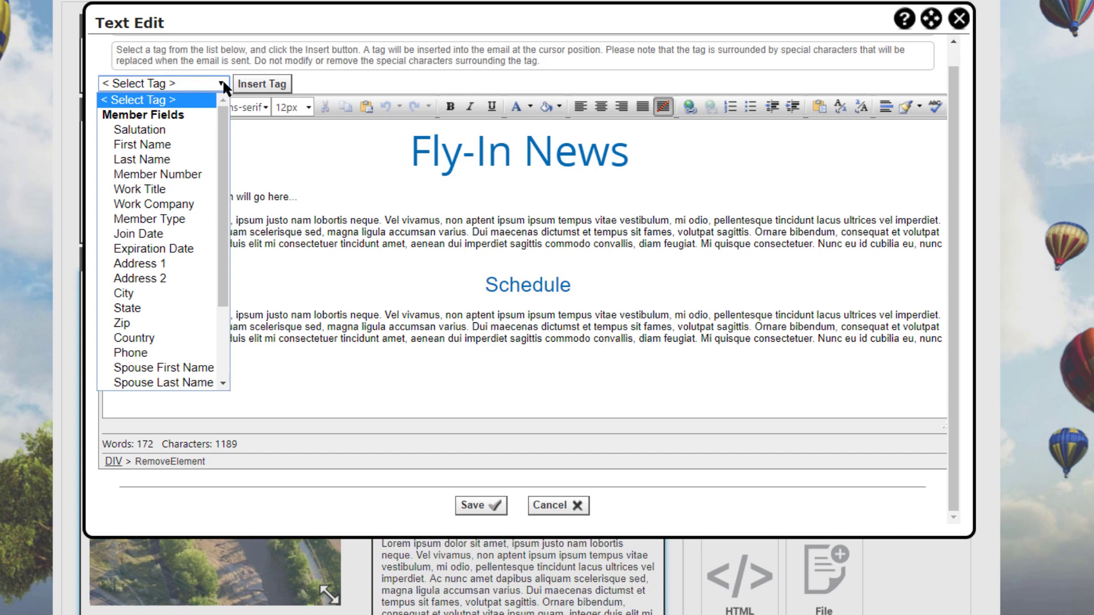
pyautogui.click(174, 149)
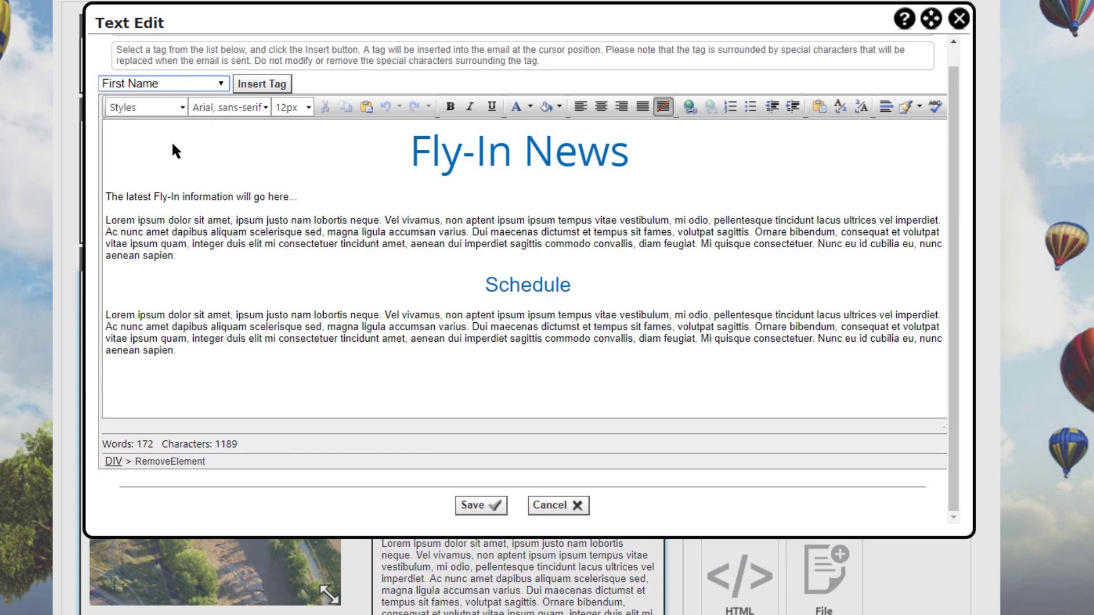
pyautogui.click(262, 86)
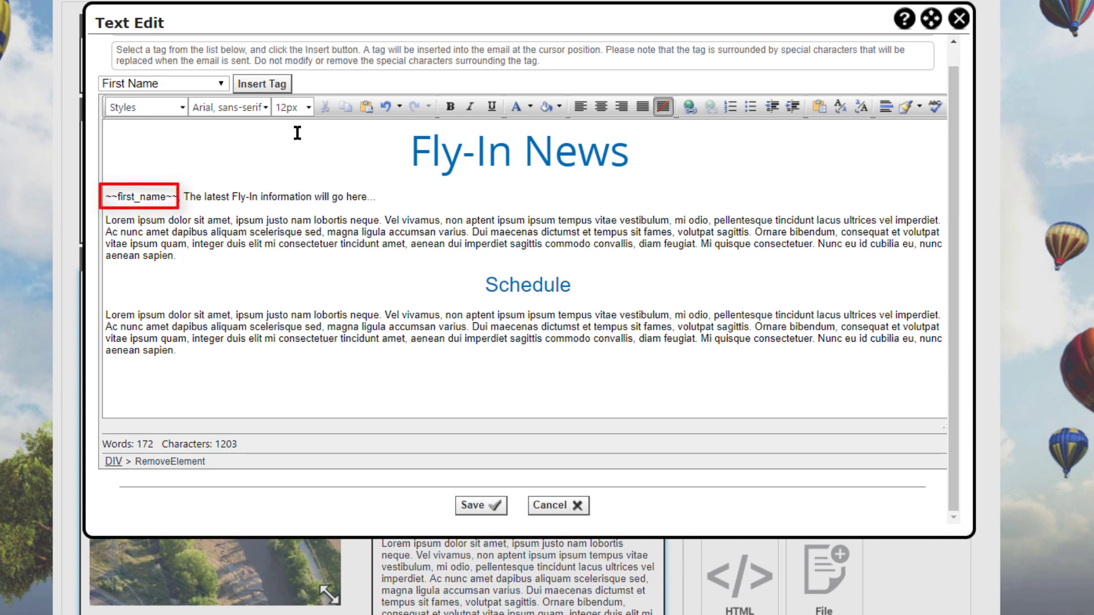
# Reword the sentence after the first name tag to "here is the latest Fly-In information", removing "will go here..."
pyautogui.write('here is')
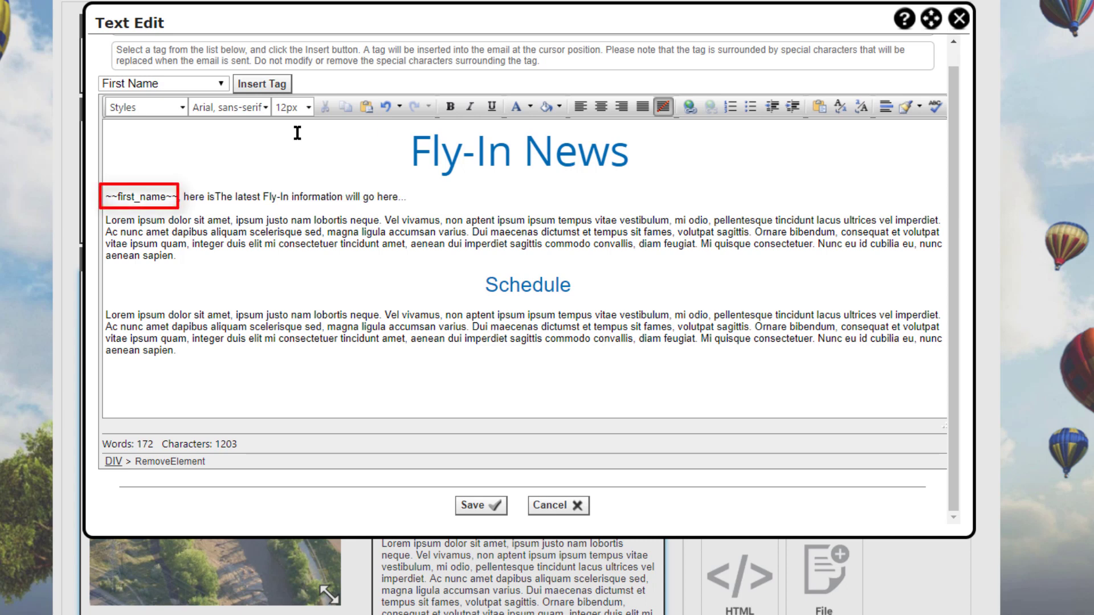
pyautogui.write(' t')
pyautogui.press('Delete')
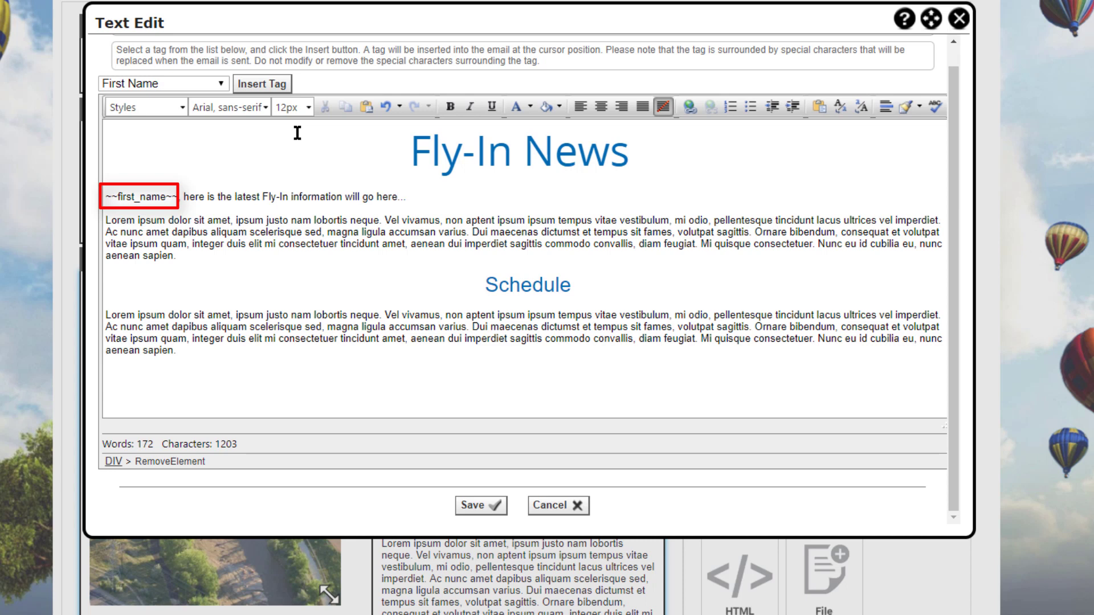
pyautogui.moveTo(345, 197); pyautogui.dragTo(404, 193)
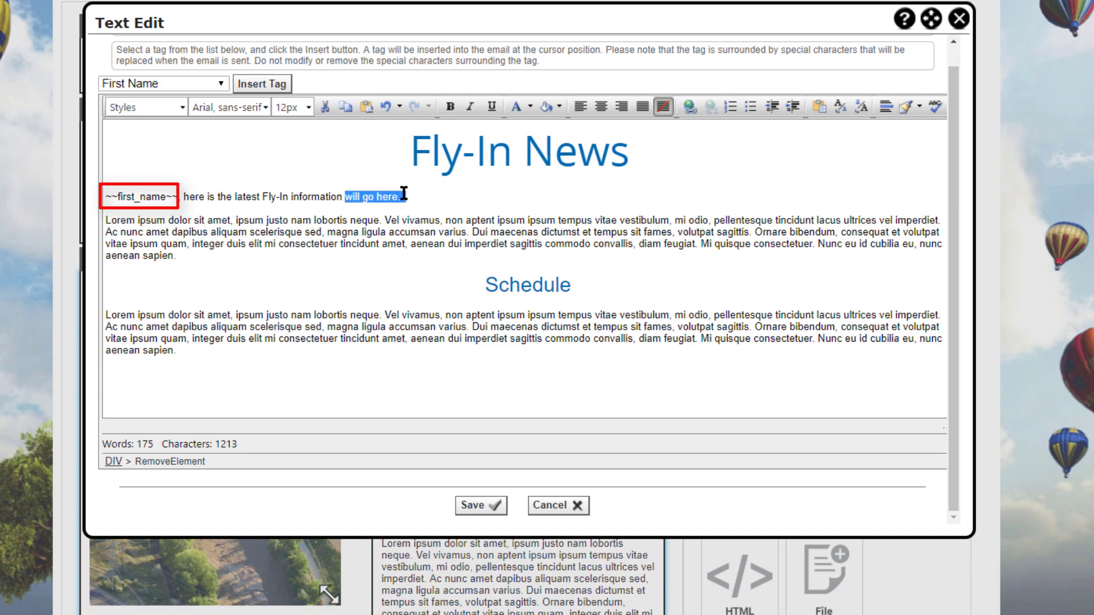
pyautogui.press('Delete')
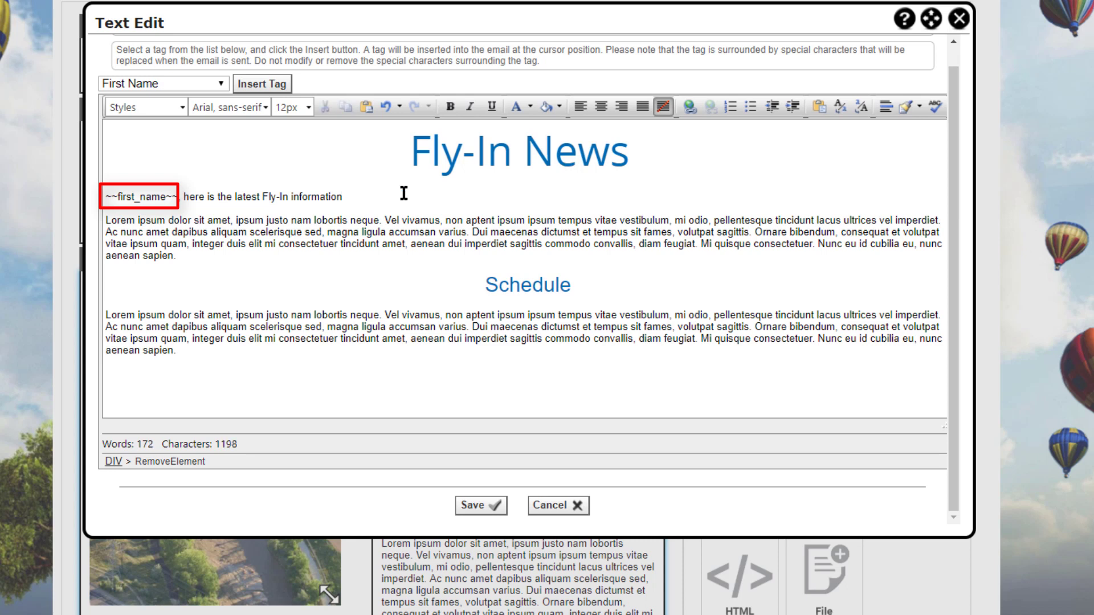
# End the sentence below the Fly-In News heading with an exclamation mark and preview the emailing through to its closing images
pyautogui.write('!')
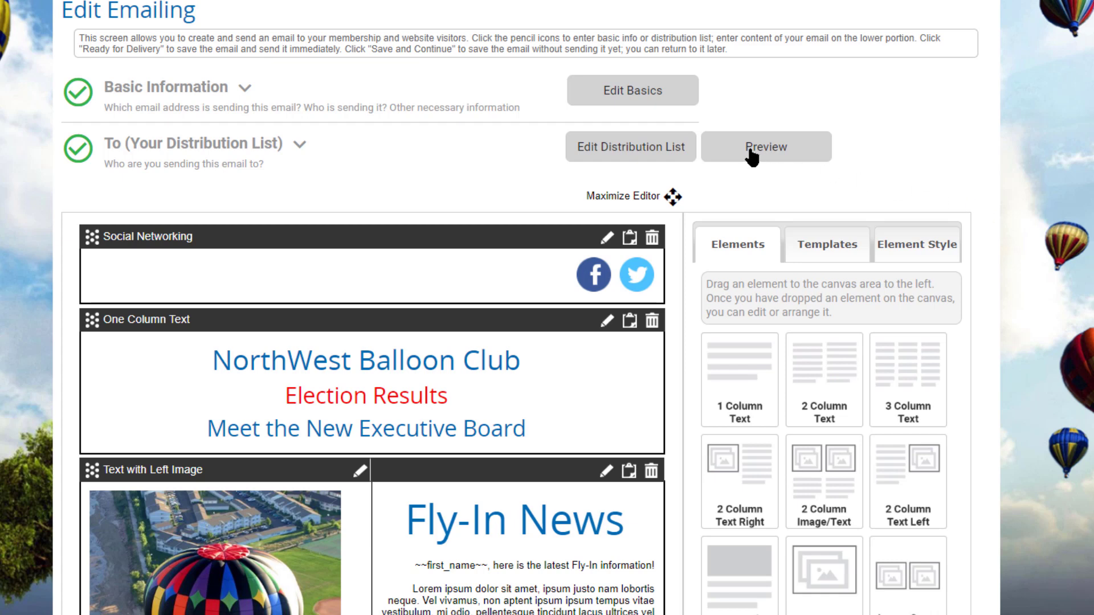
pyautogui.click(751, 151)
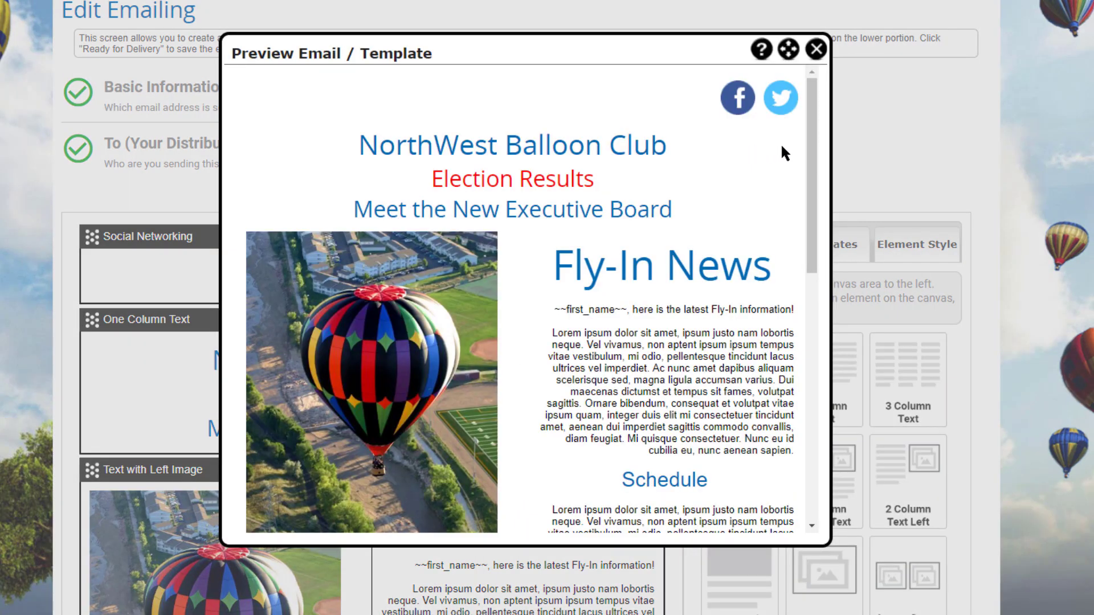
pyautogui.moveTo(809, 136); pyautogui.dragTo(834, 387)
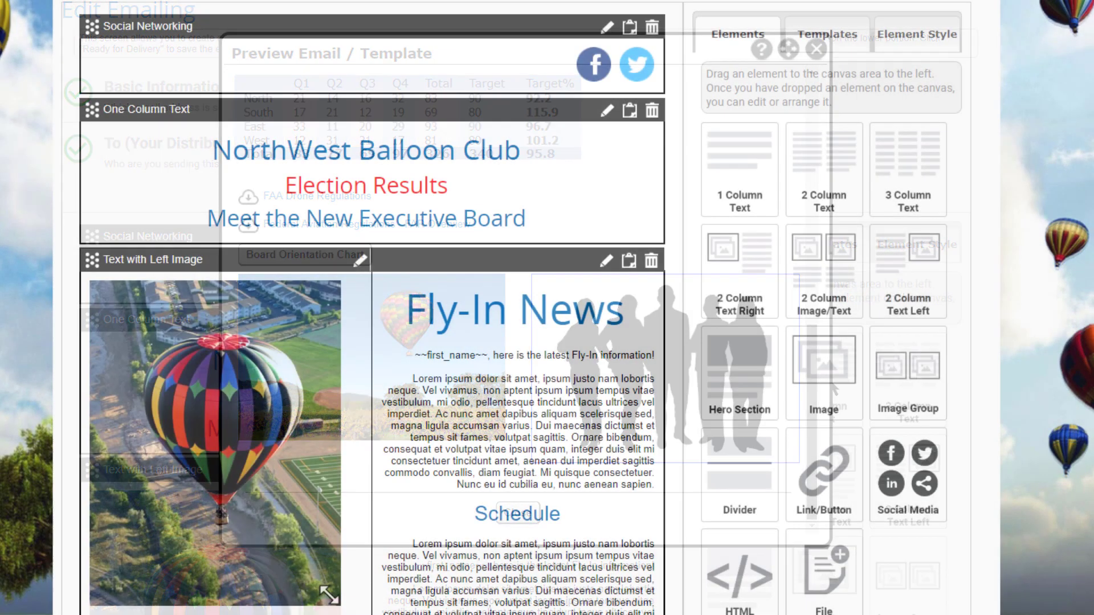
# Submit the finished "Meet the new Executive Board" emailing as ready for delivery
pyautogui.scroll(-3, 370, 342)
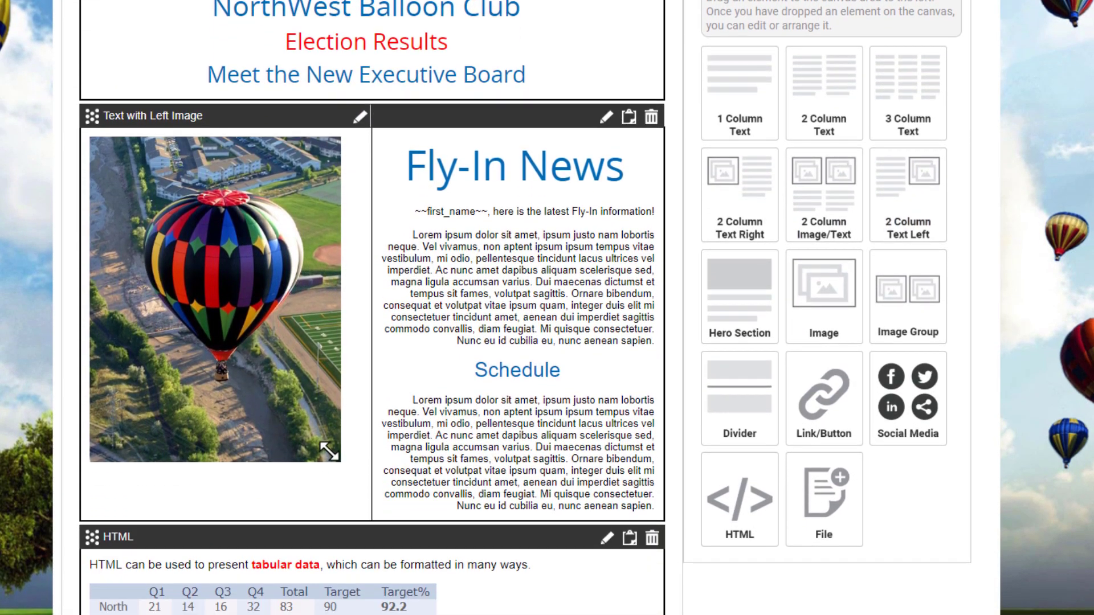
pyautogui.scroll(-10, 370, 308)
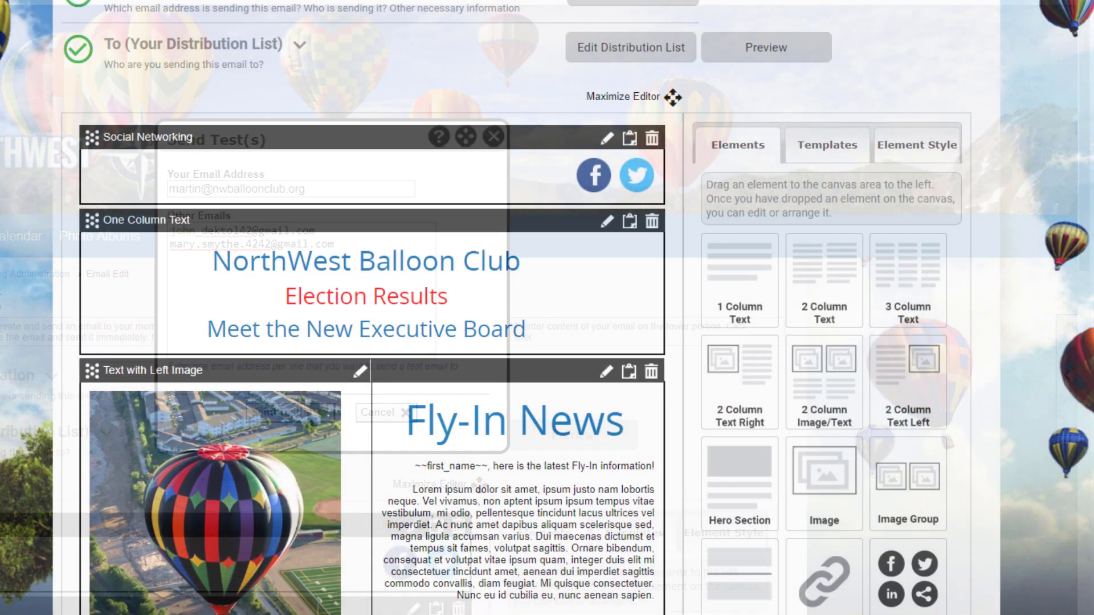
pyautogui.scroll(-10, 370, 308)
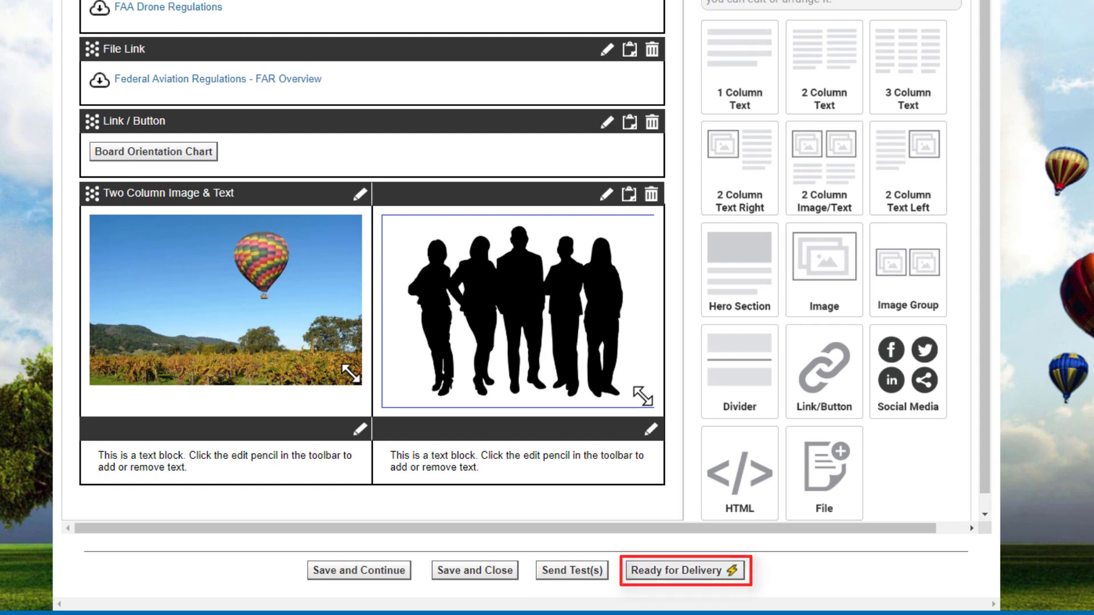
pyautogui.click(676, 570)
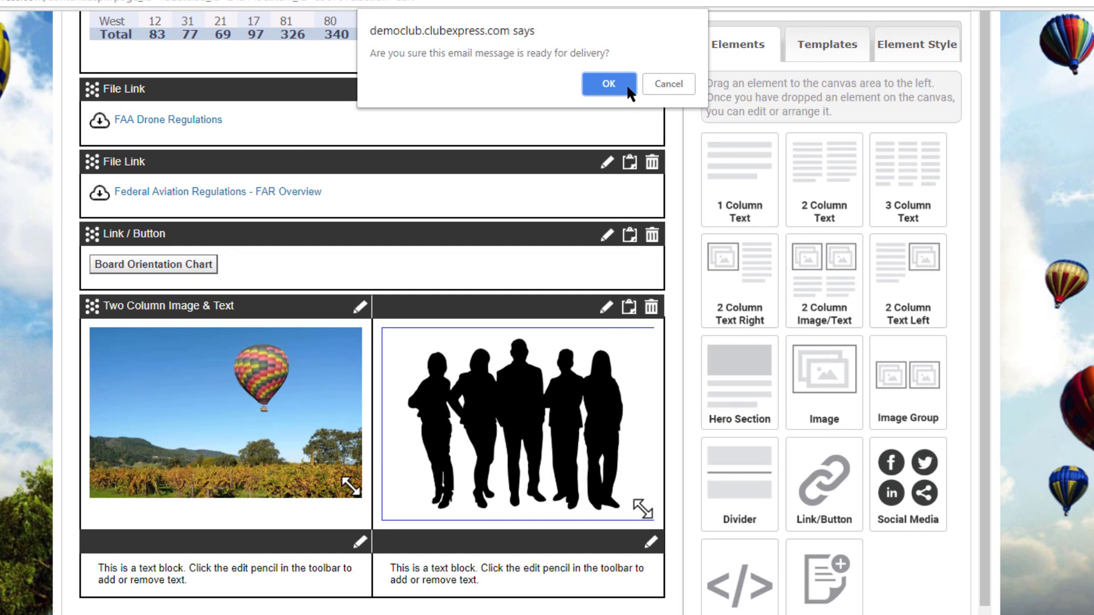
pyautogui.click(608, 84)
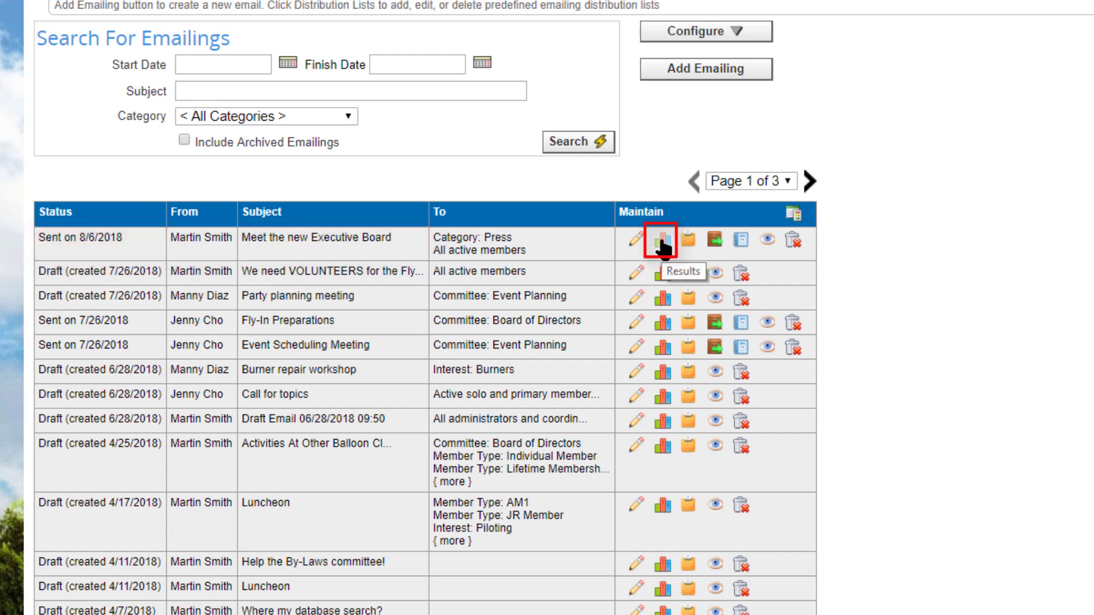
# View the delivery results of the sent "Meet the new Executive Board" emailing and open its reports
pyautogui.click(662, 242)
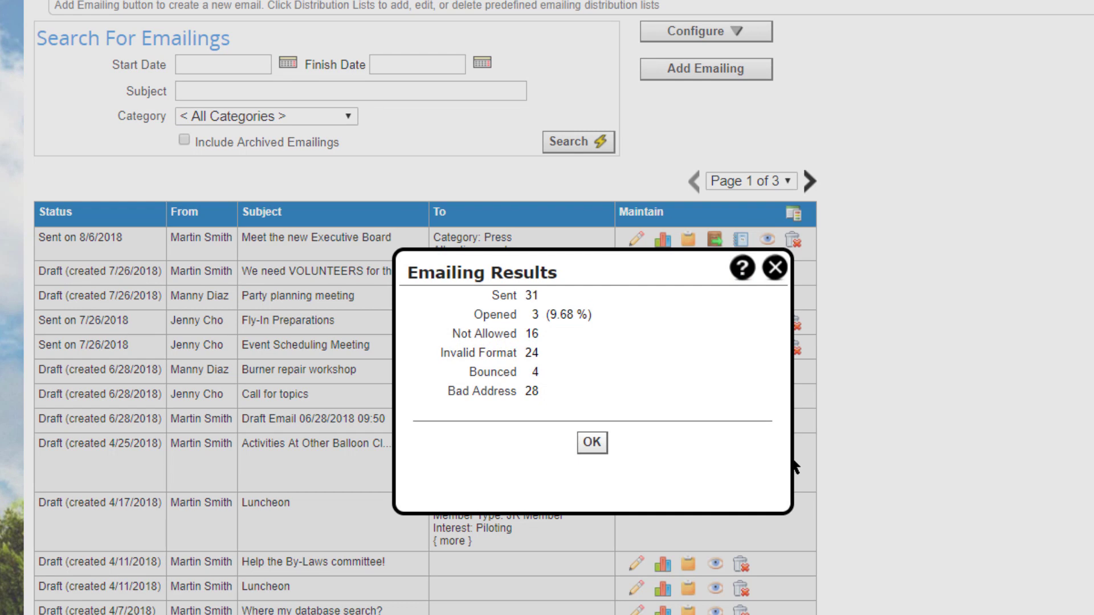
pyautogui.click(774, 268)
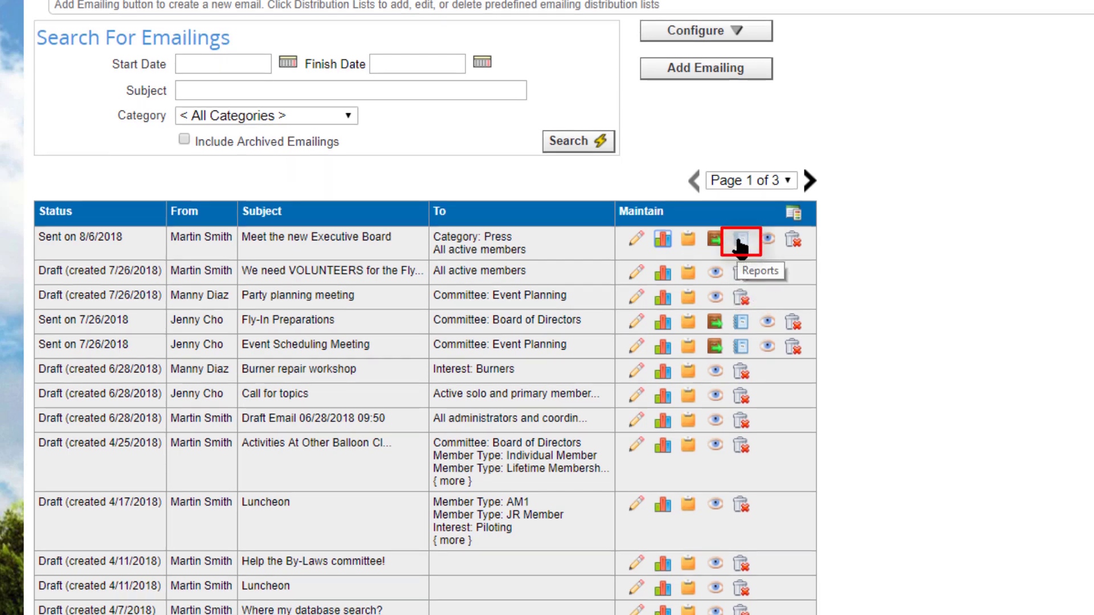
pyautogui.click(740, 244)
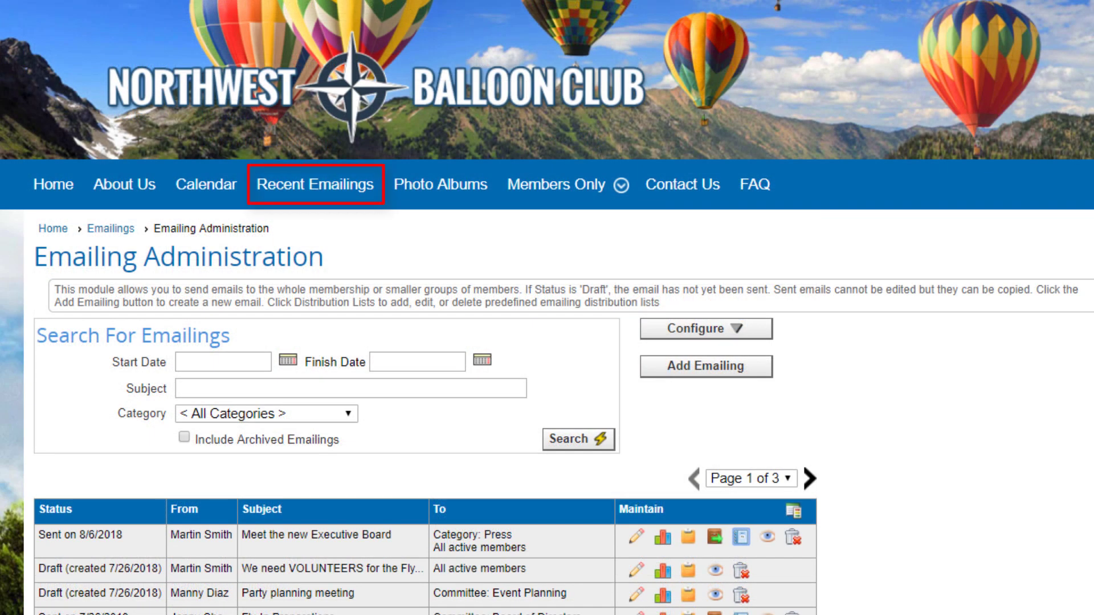
# Open the sent "Meet the new Executive Board" newsletter from the site's recent emailings and review its full contents
pyautogui.click(337, 192)
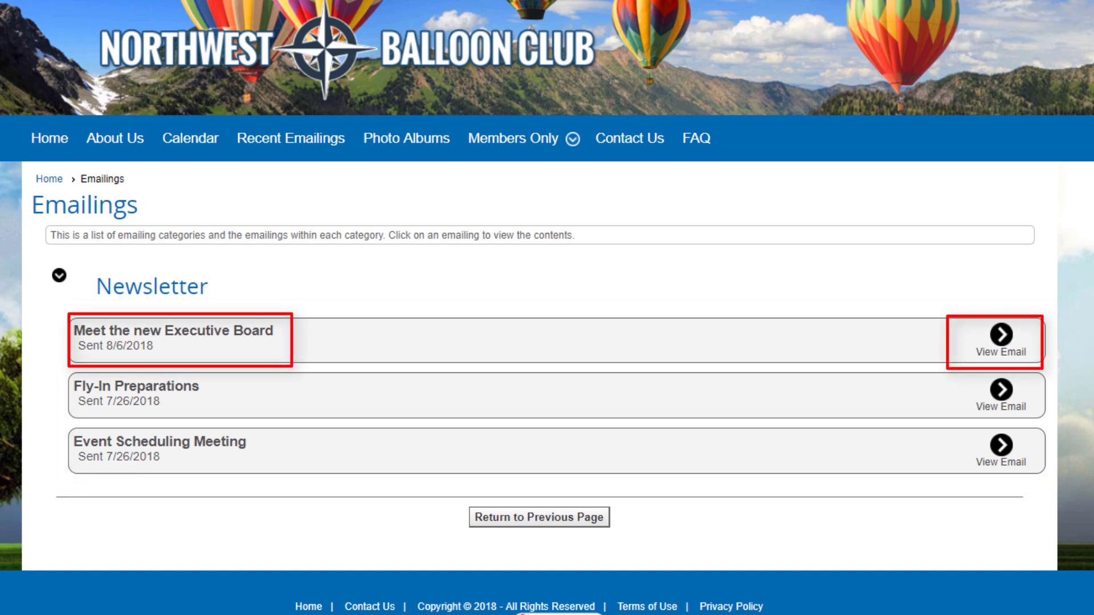
pyautogui.click(1001, 335)
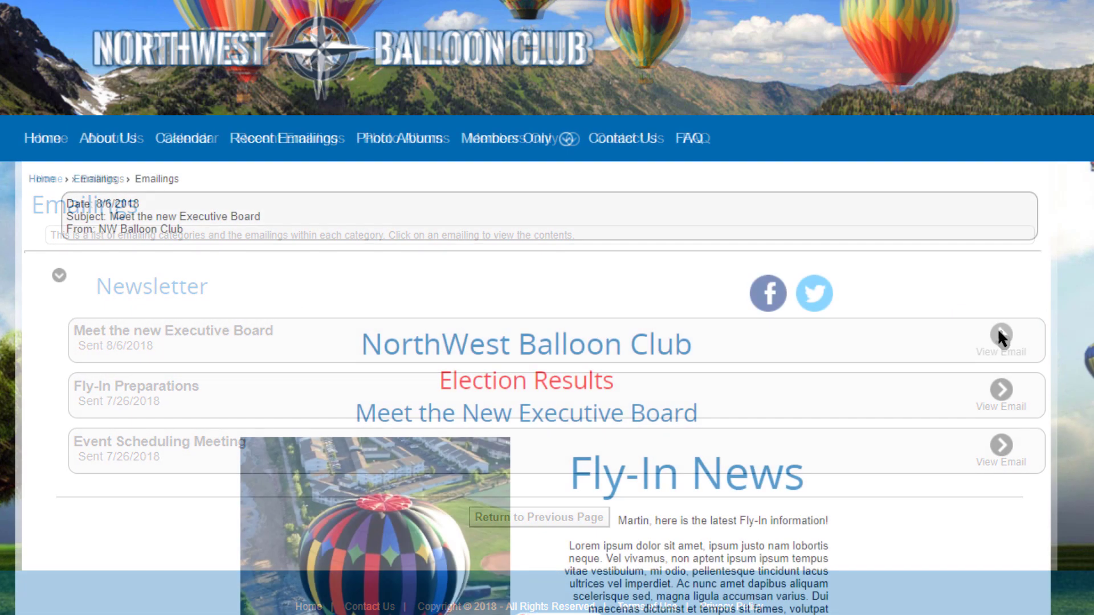
pyautogui.scroll(-6, 997, 336)
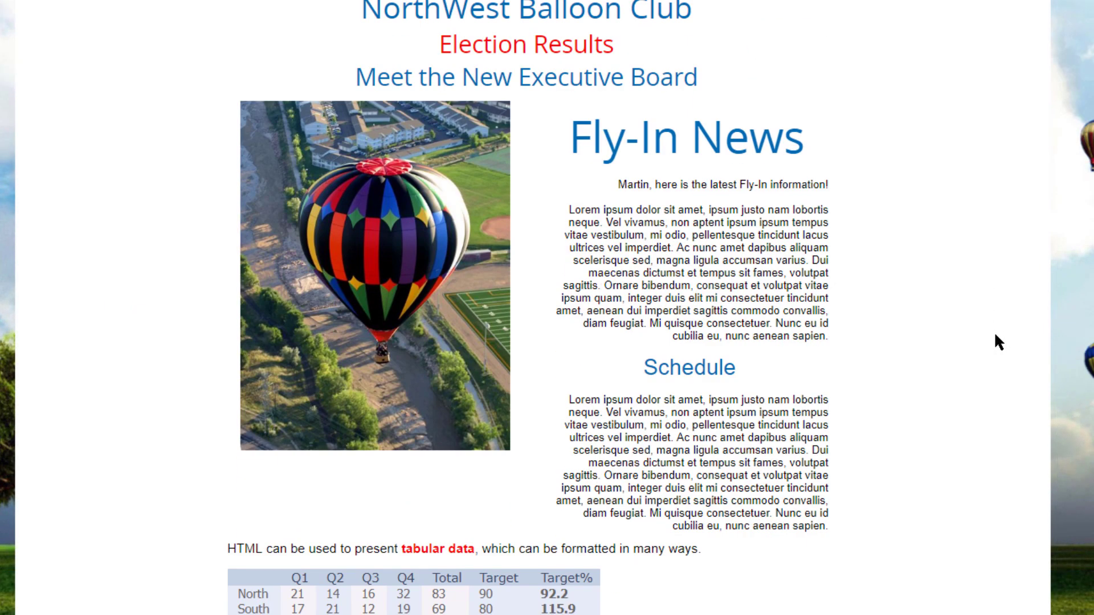
pyautogui.scroll(-7, 995, 335)
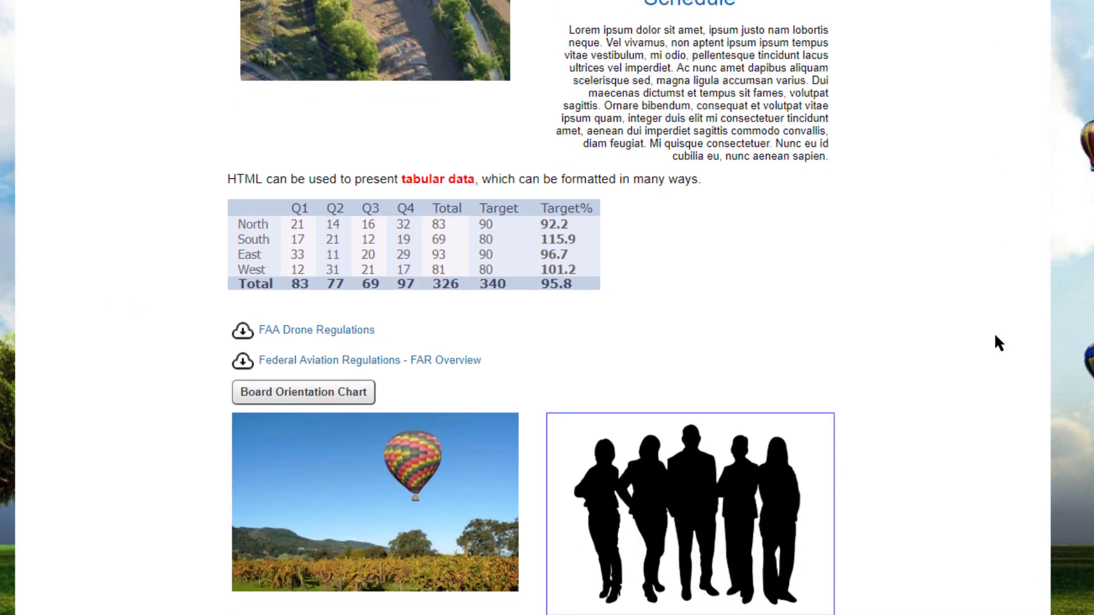